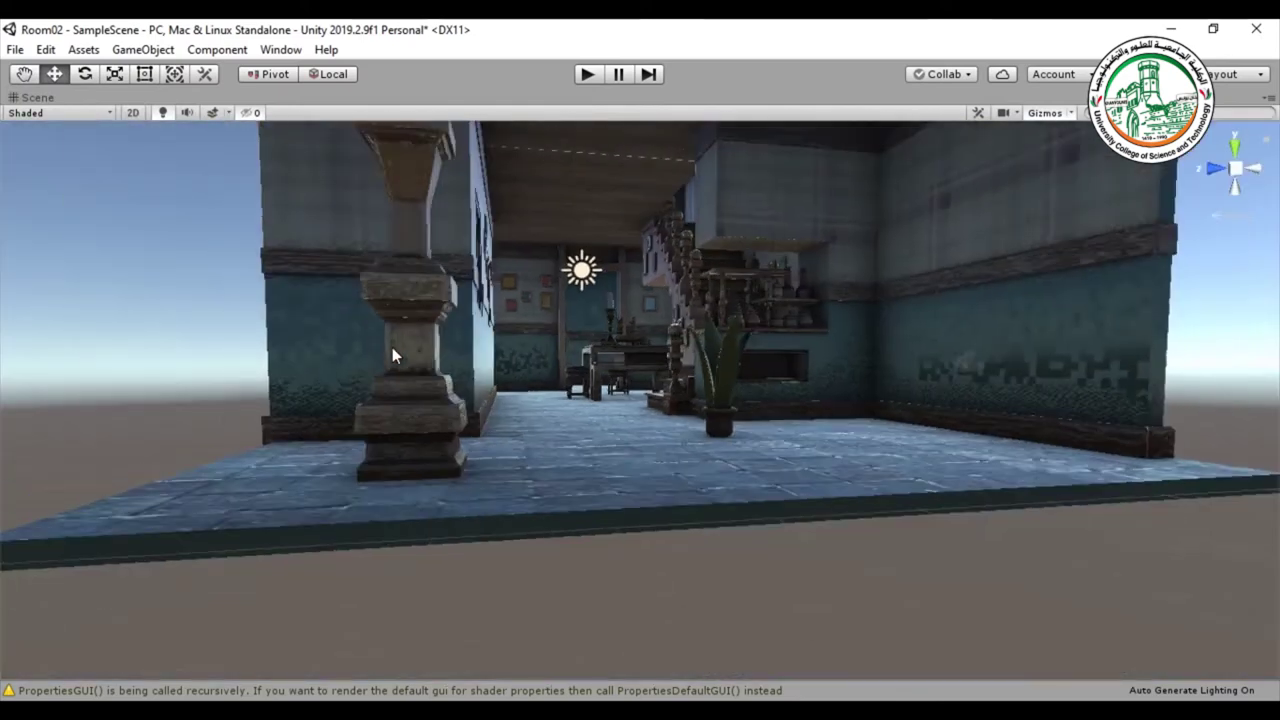
# Examine the room model from outside and inside, including the staircase, table and shelves.
pyautogui.keyDown('alt'); pyautogui.moveTo(380, 380); pyautogui.dragTo(511, 420); pyautogui.keyUp('alt')
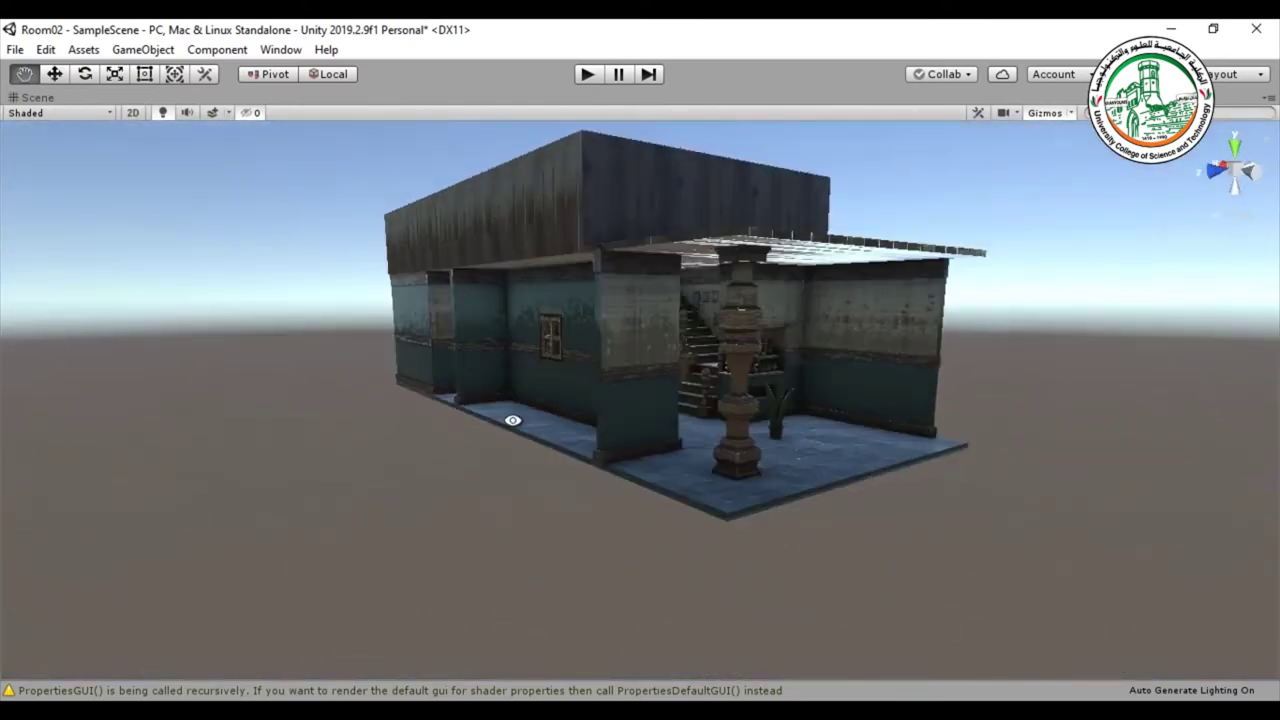
pyautogui.scroll(10, 629, 420)
pyautogui.scroll(8, 609, 432)
pyautogui.keyDown('alt'); pyautogui.moveTo(543, 471); pyautogui.dragTo(520, 485); pyautogui.keyUp('alt')
pyautogui.keyDown('alt'); pyautogui.moveTo(363, 420); pyautogui.dragTo(447, 428); pyautogui.keyUp('alt')
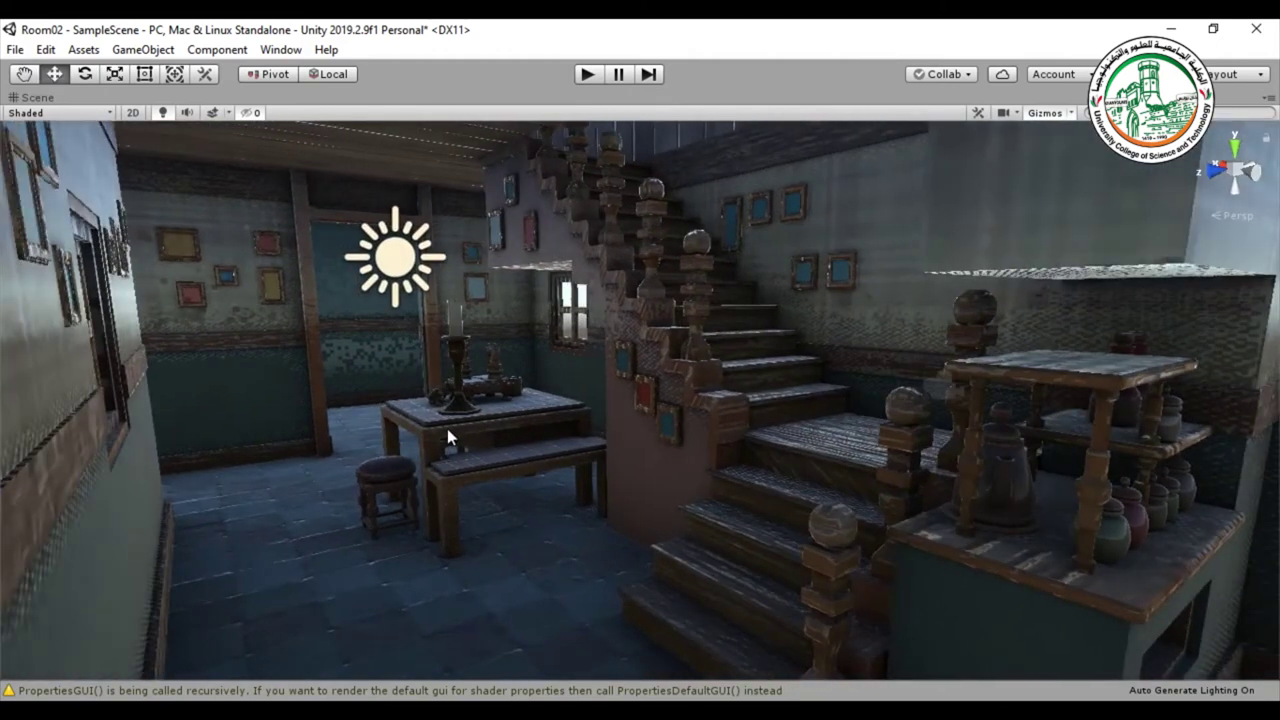
pyautogui.keyDown('alt'); pyautogui.moveTo(420, 426); pyautogui.dragTo(251, 386); pyautogui.keyUp('alt')
pyautogui.moveTo(251, 362); pyautogui.dragTo(383, 413, button='right')
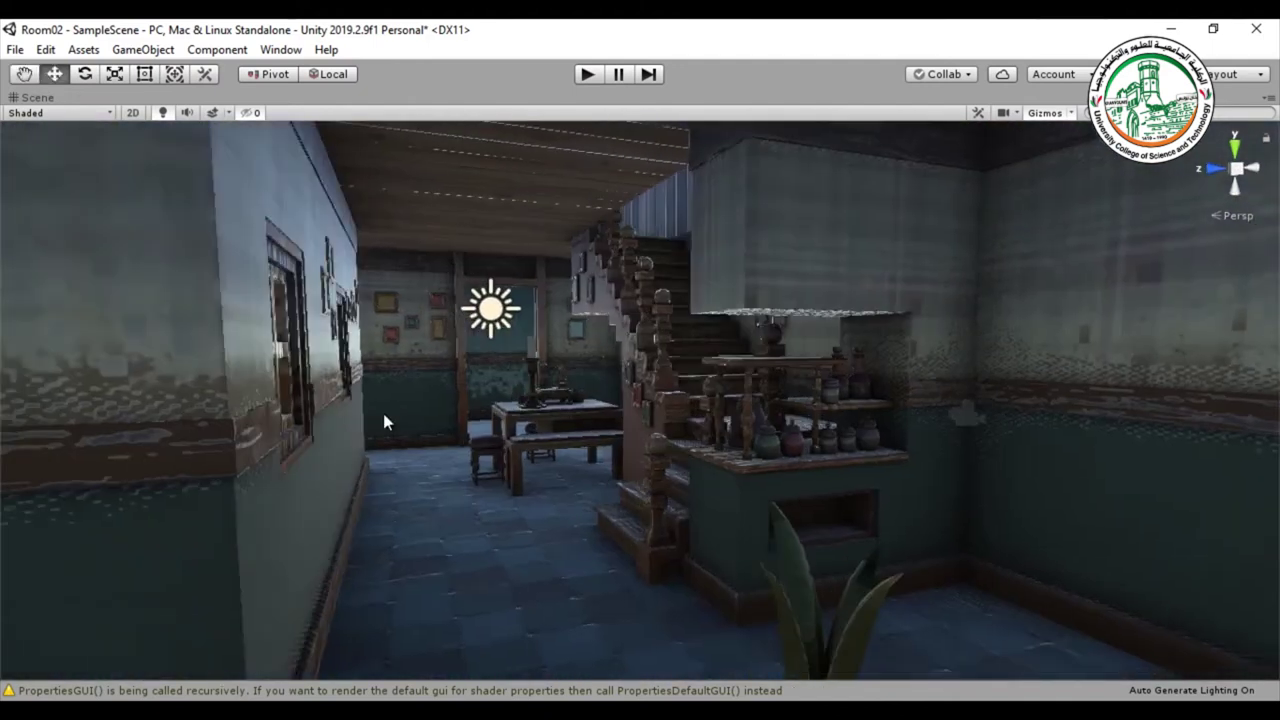
# Remove the metallic texture from the room material in the Materials/Room folder by setting its Metallic map to None.
pyautogui.hotkey('shift', 'space')
pyautogui.doubleClick(147, 519)
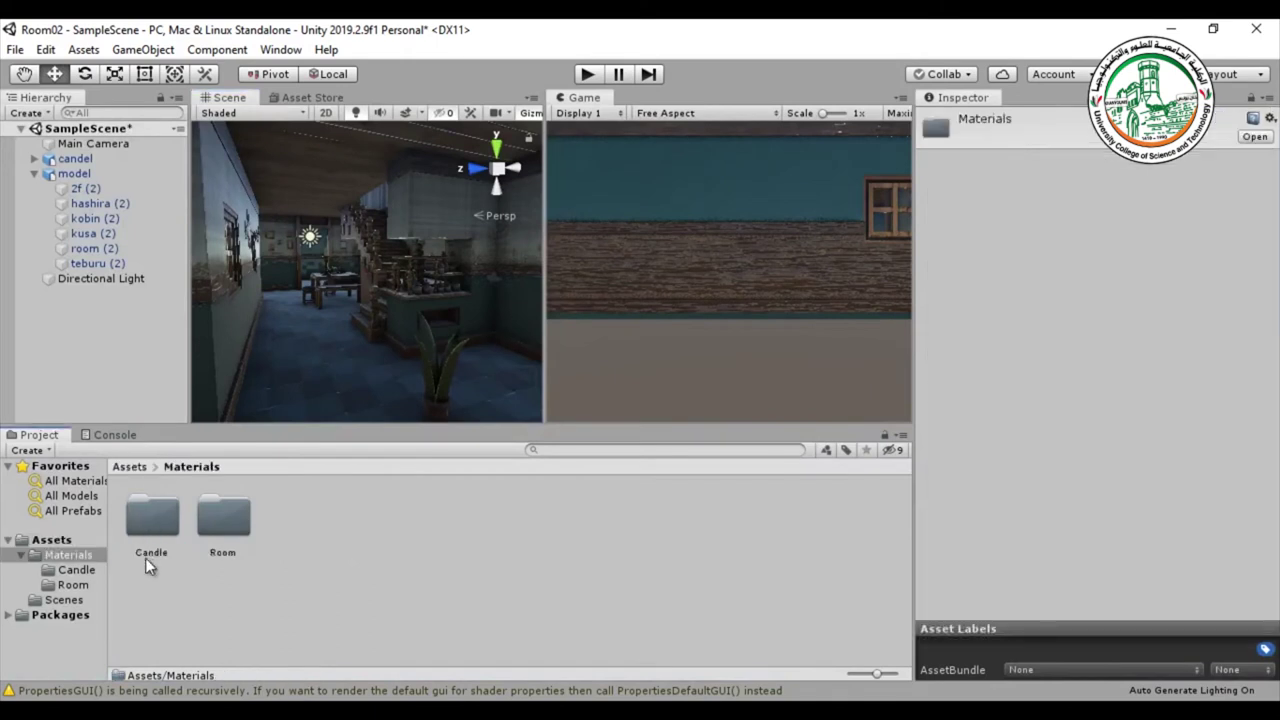
pyautogui.doubleClick(212, 518)
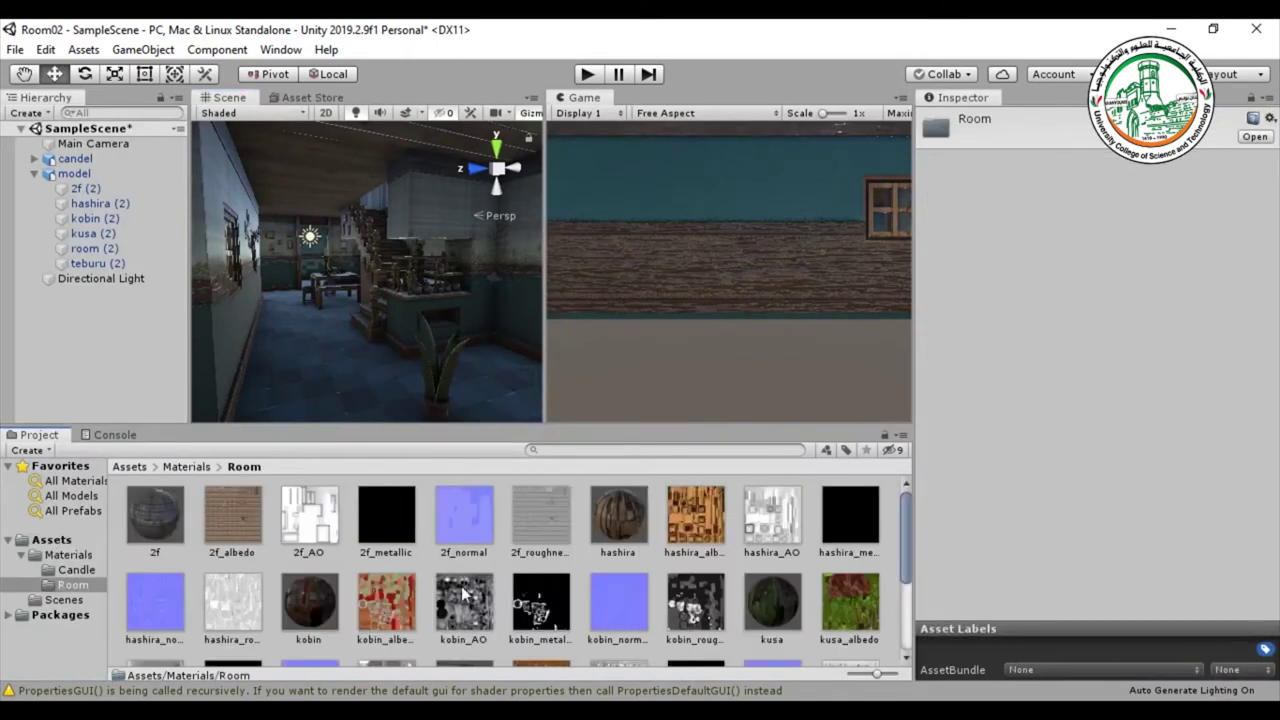
pyautogui.scroll(-2, 693, 601)
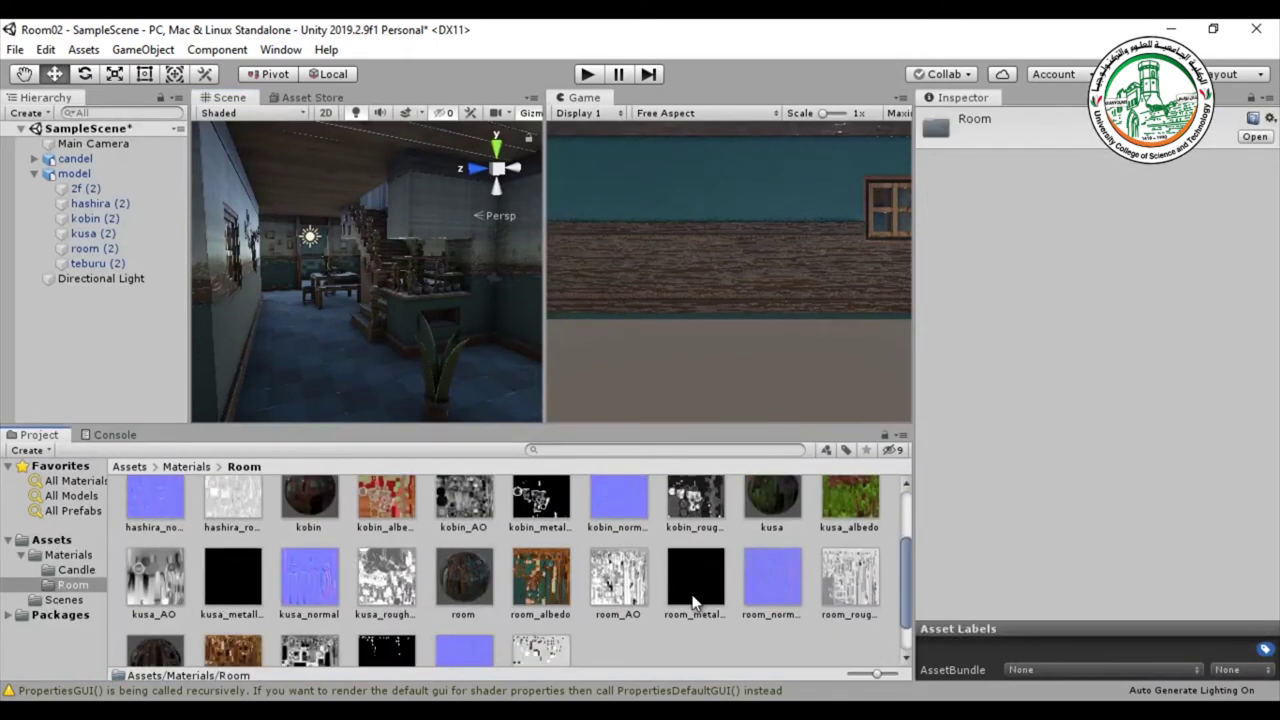
pyautogui.click(476, 592)
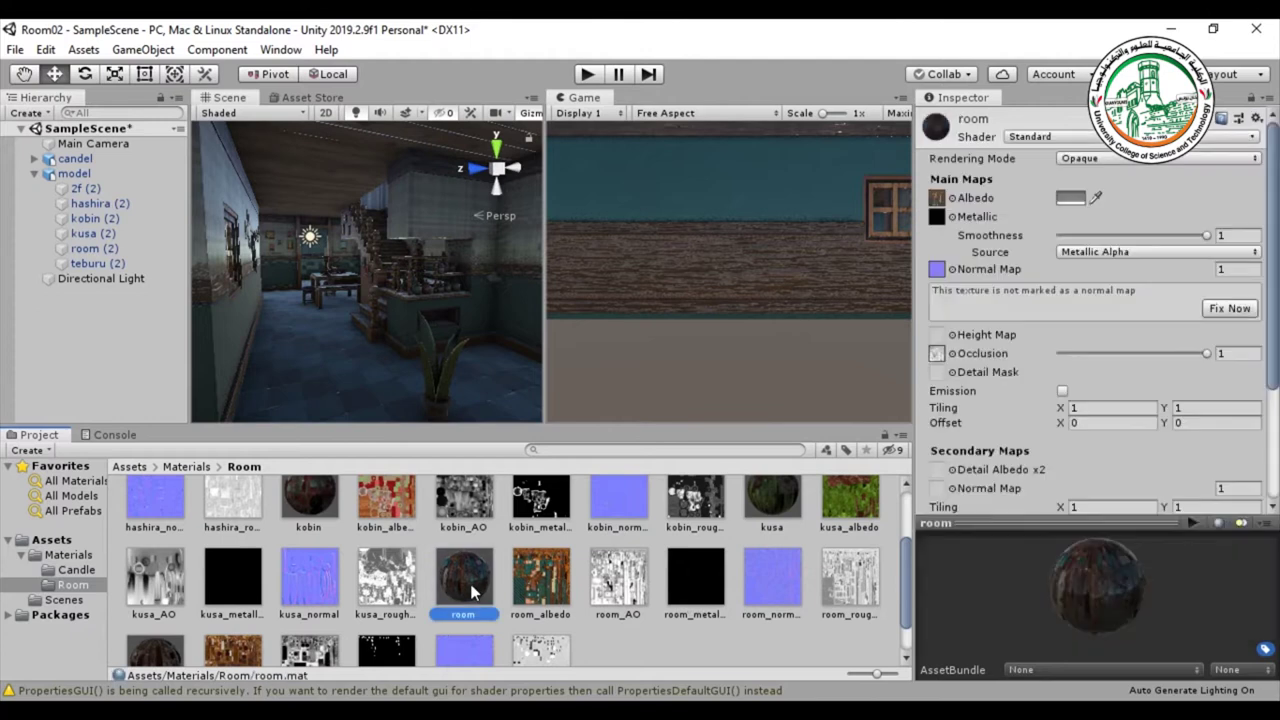
pyautogui.click(952, 217)
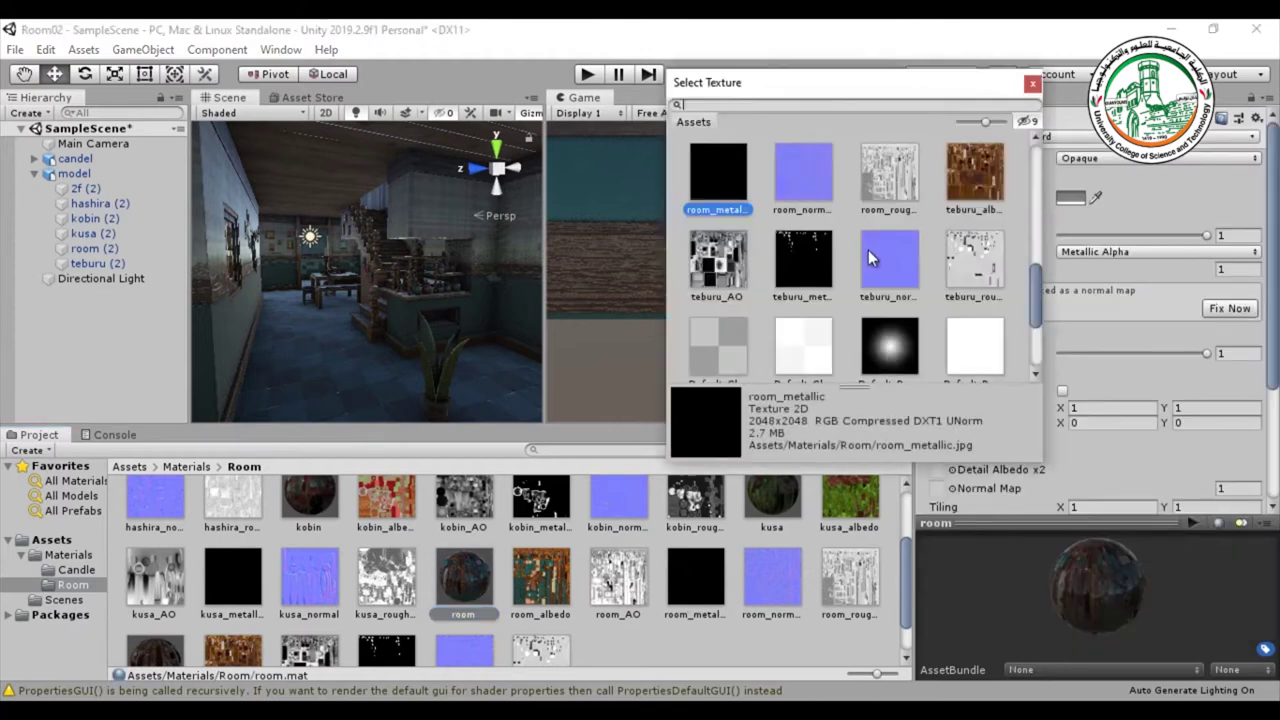
pyautogui.scroll(5, 825, 263)
pyautogui.scroll(2, 825, 263)
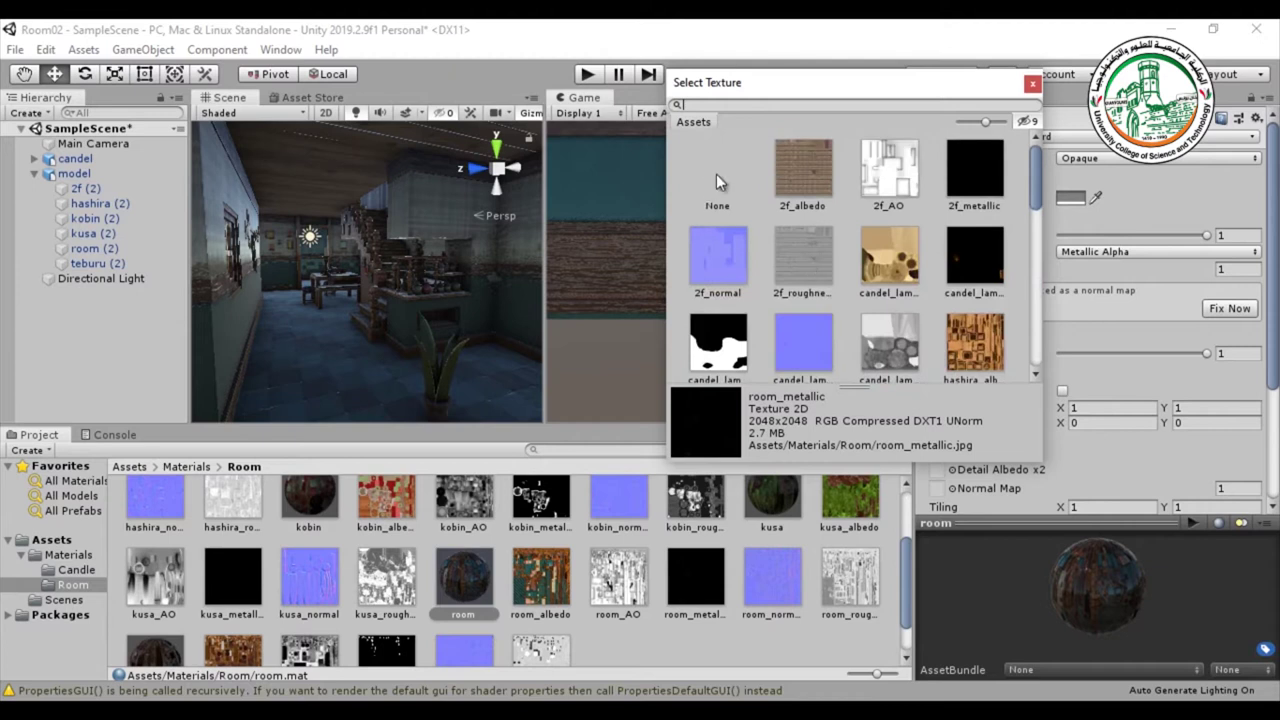
pyautogui.doubleClick(716, 174)
# Inspect the room's walls, floor and staircase surfaces up close in an enlarged Scene view.
pyautogui.scroll(3, 452, 309)
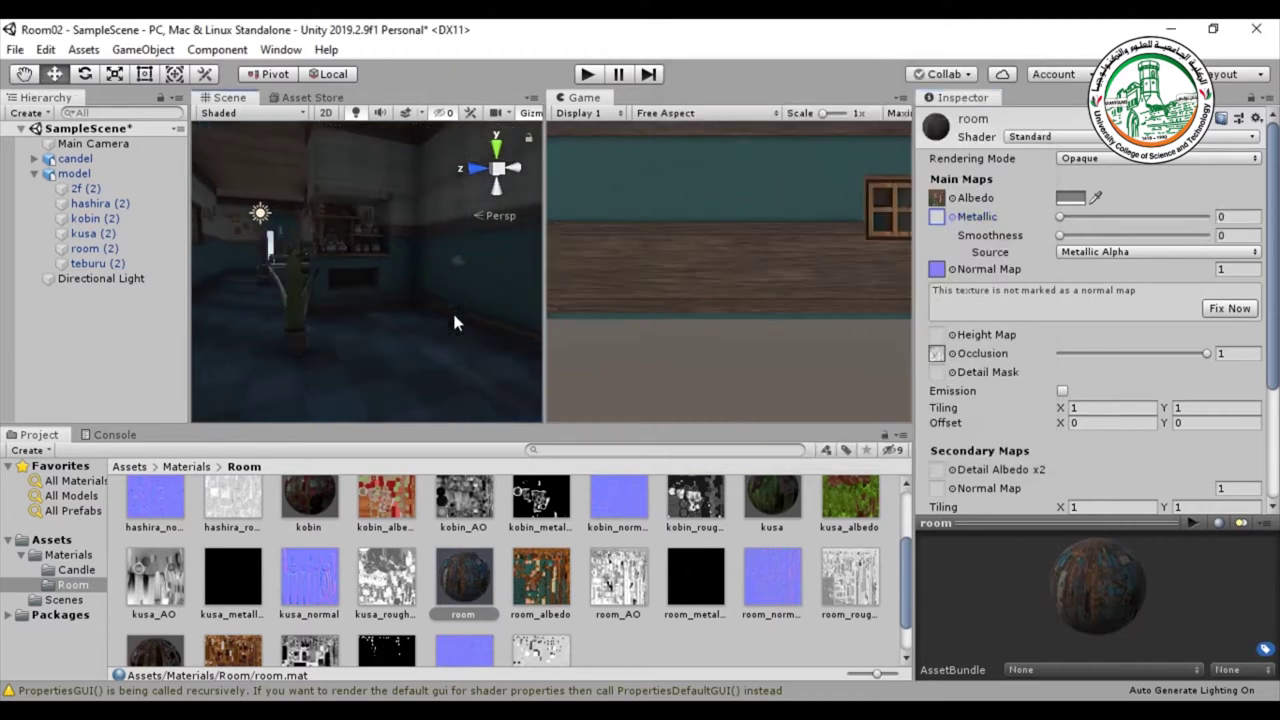
pyautogui.hotkey('shift', 'space')
pyautogui.scroll(1, 470, 350)
pyautogui.moveTo(476, 362); pyautogui.dragTo(696, 400, button='middle')
pyautogui.scroll(3, 649, 394)
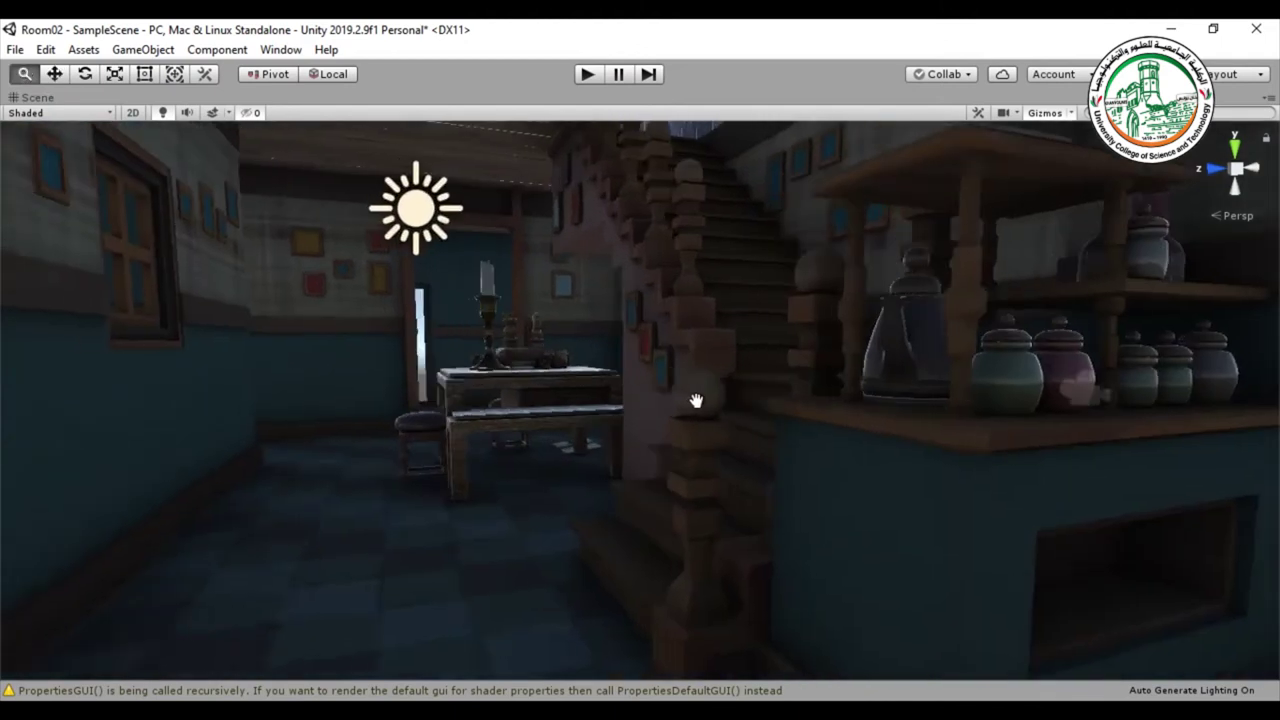
pyautogui.keyDown('alt'); pyautogui.moveTo(696, 400); pyautogui.dragTo(770, 537); pyautogui.keyUp('alt')
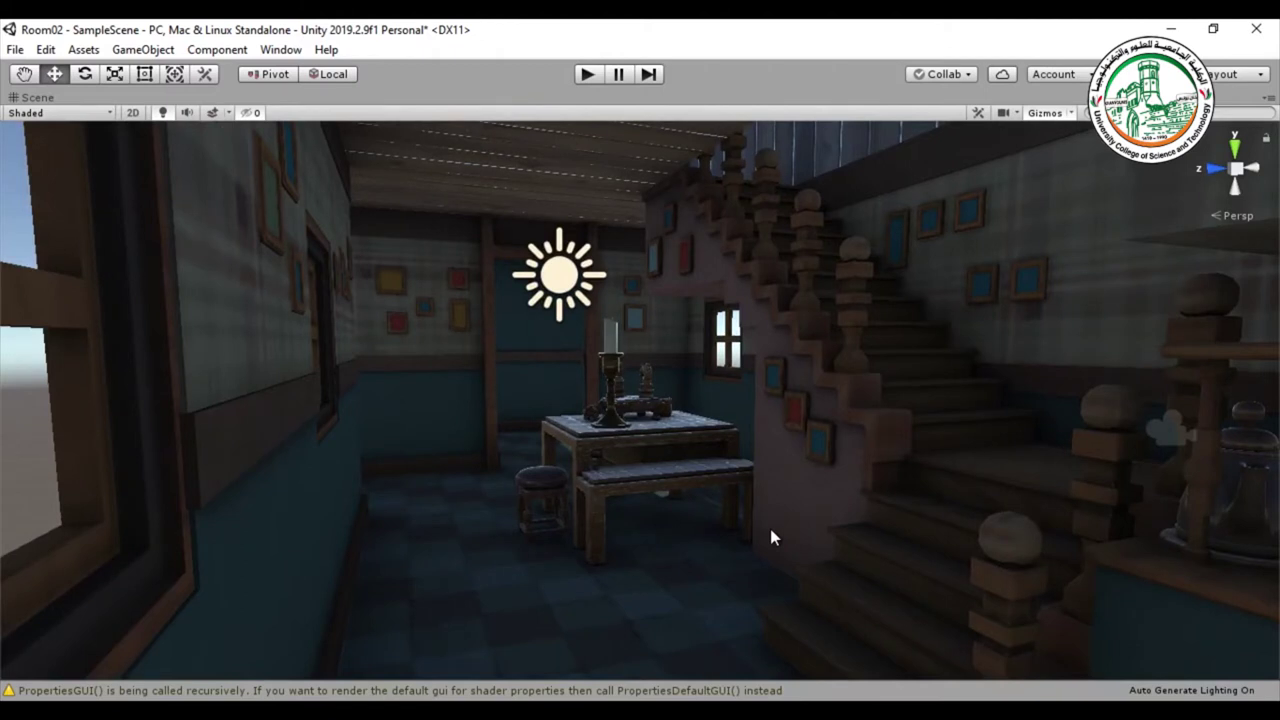
pyautogui.hotkey('shift', 'space')
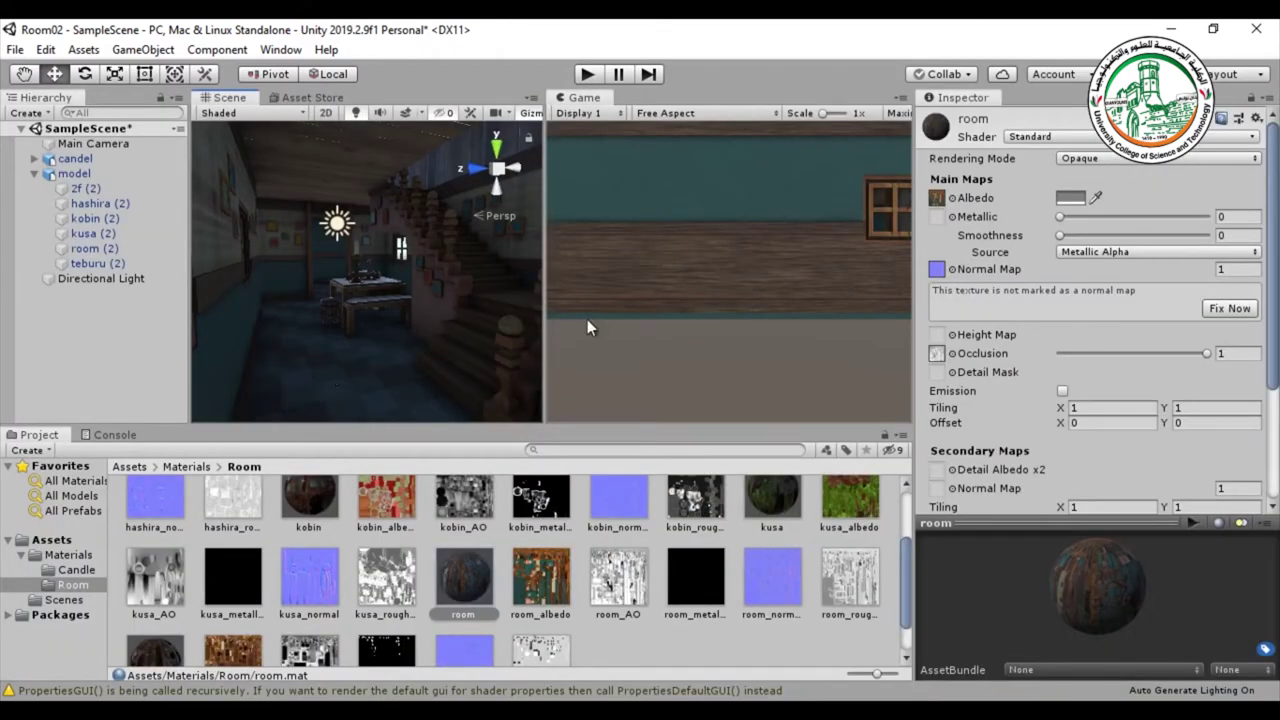
# Move Main Camera outside the building to about X -9.2, Z -7.8.
pyautogui.click(90, 144)
pyautogui.press('f')
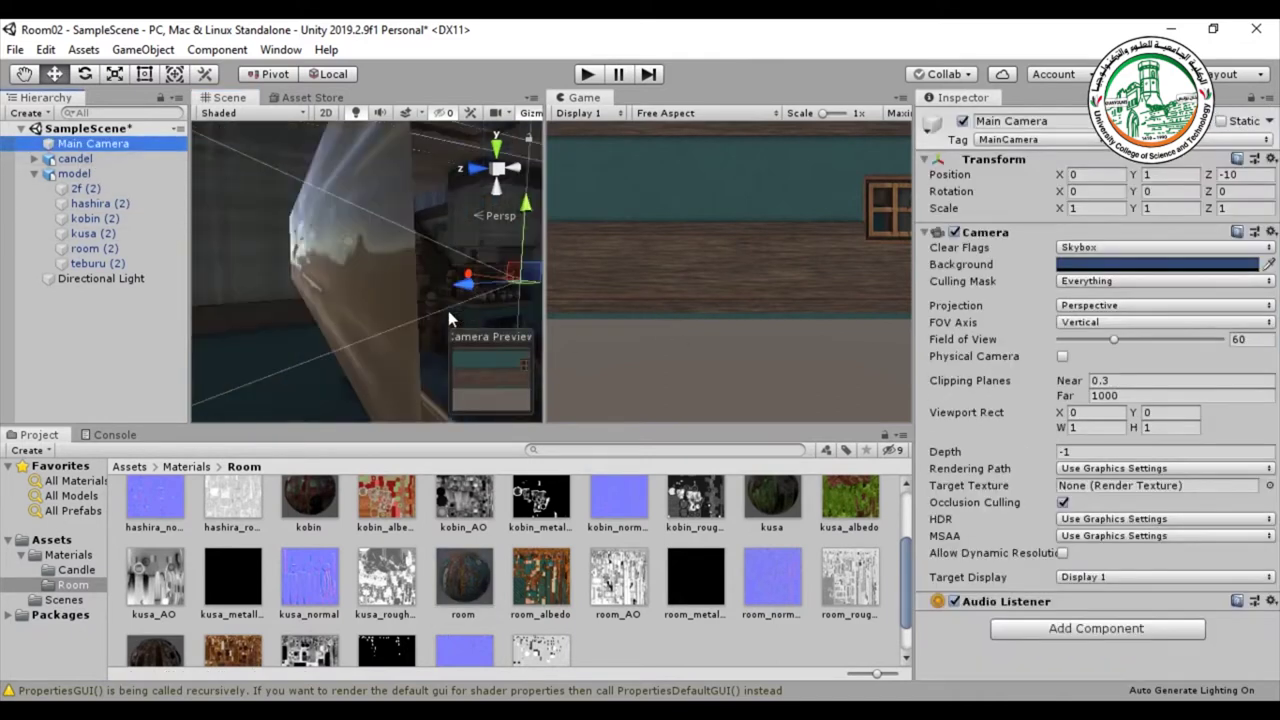
pyautogui.moveTo(448, 308); pyautogui.dragTo(423, 333, button='middle')
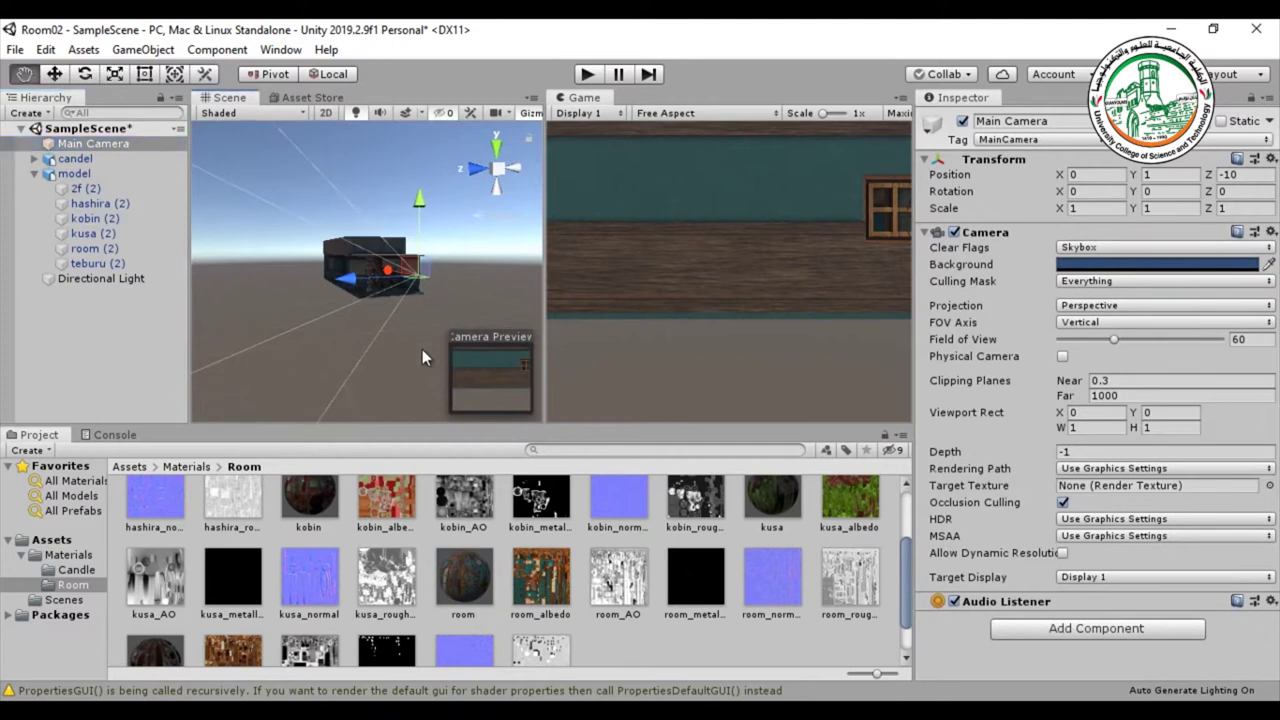
pyautogui.keyDown('alt'); pyautogui.moveTo(333, 385); pyautogui.dragTo(240, 330); pyautogui.keyUp('alt')
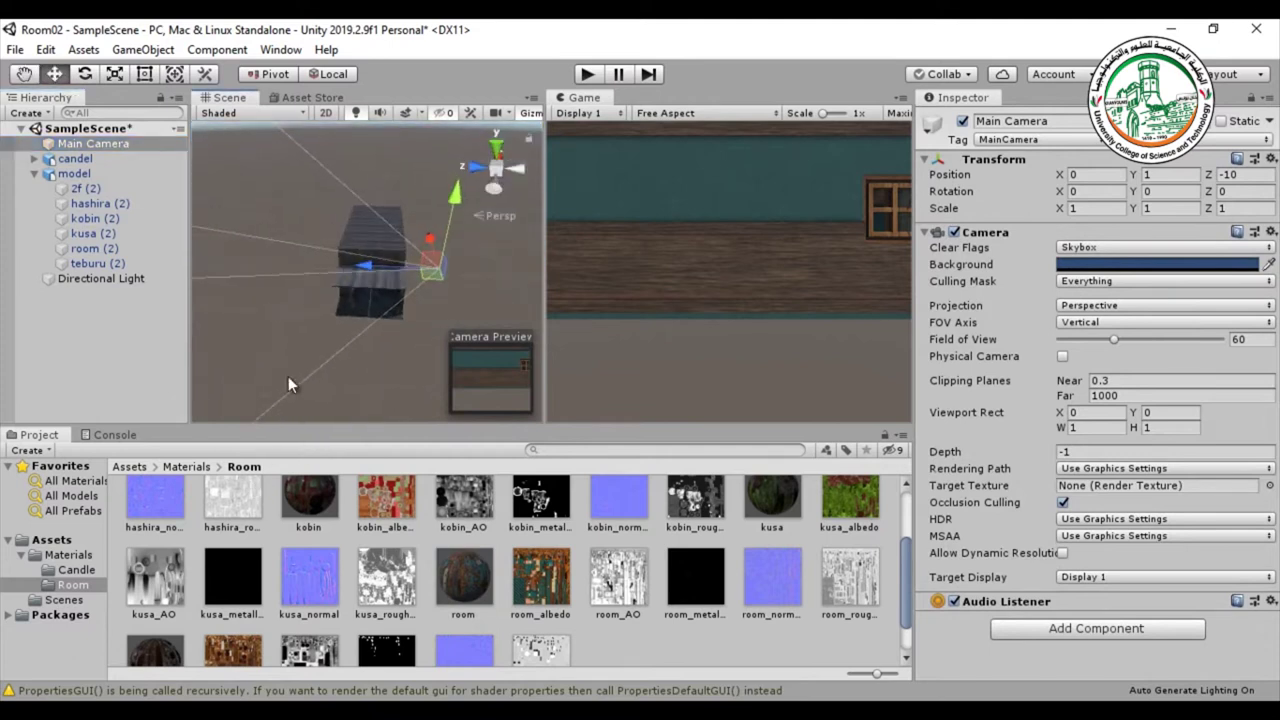
pyautogui.moveTo(428, 241); pyautogui.dragTo(360, 305)
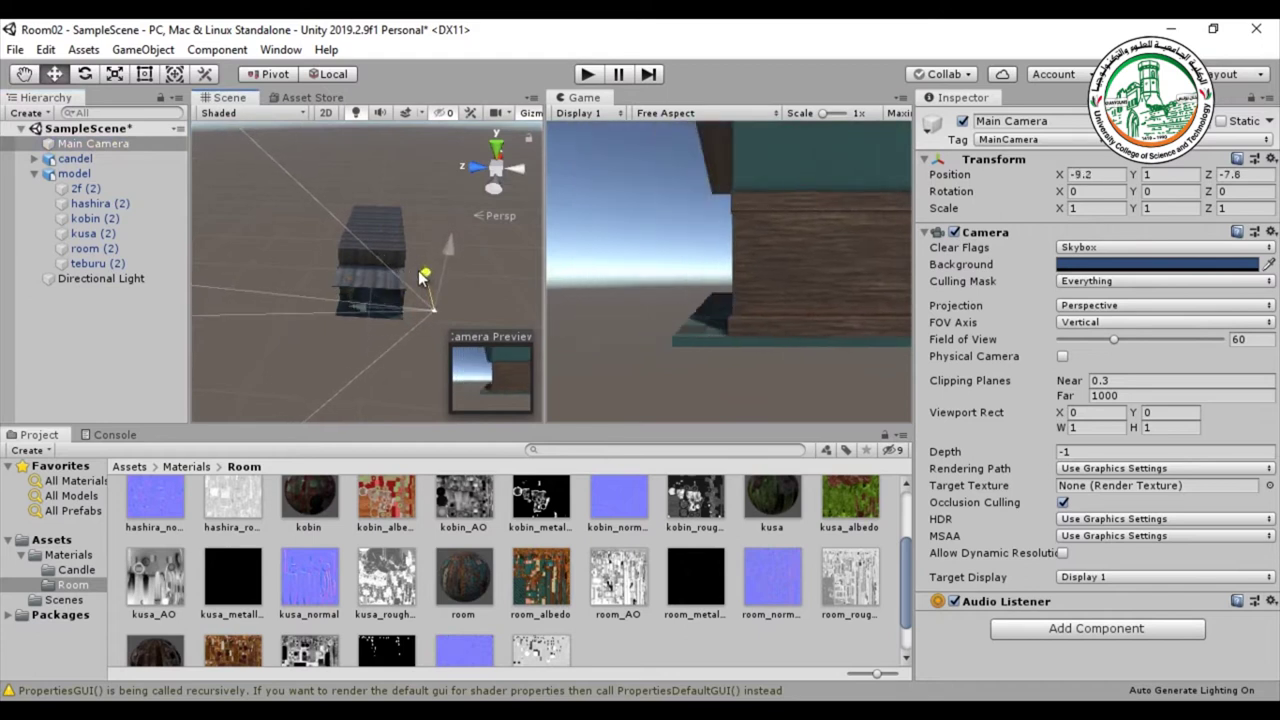
# Set Main Camera's Y rotation to 90.
pyautogui.click(86, 75)
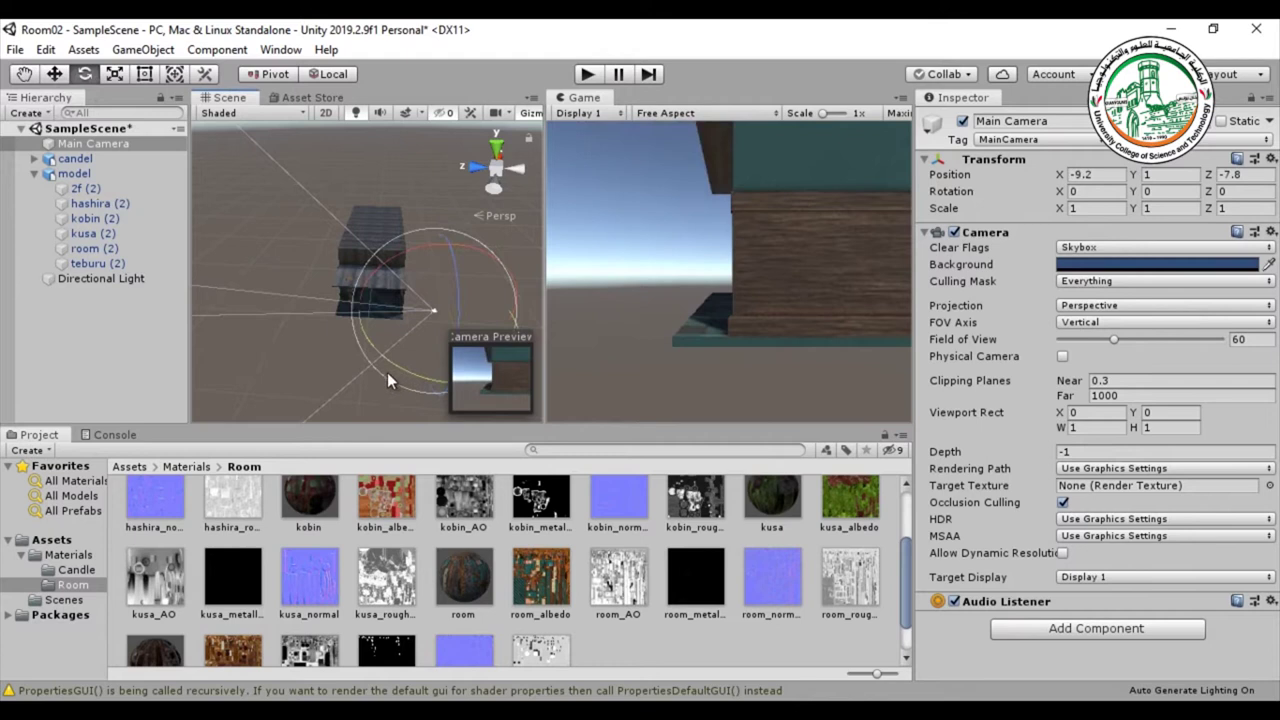
pyautogui.press('alt')
pyautogui.press('alt')
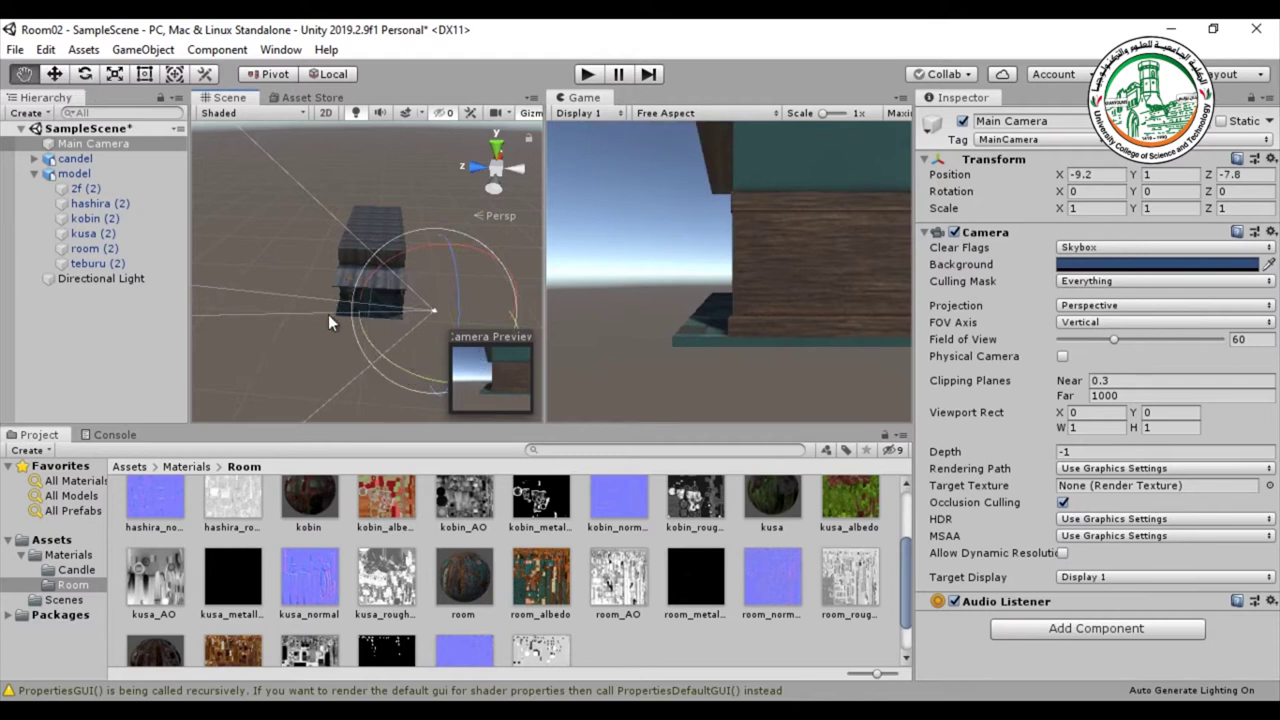
pyautogui.scroll(-2, 312, 298)
pyautogui.scroll(1, 312, 298)
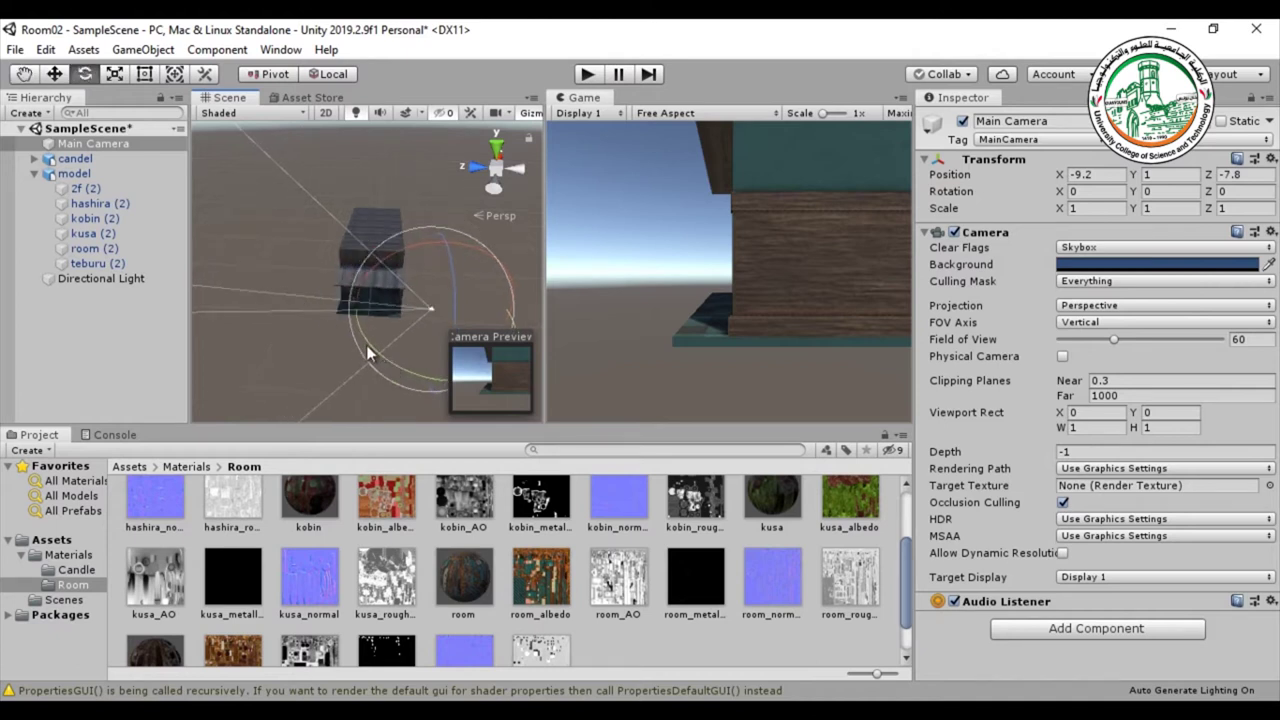
pyautogui.keyDown('alt'); pyautogui.moveTo(377, 350); pyautogui.dragTo(349, 353, button='right'); pyautogui.keyUp('alt')
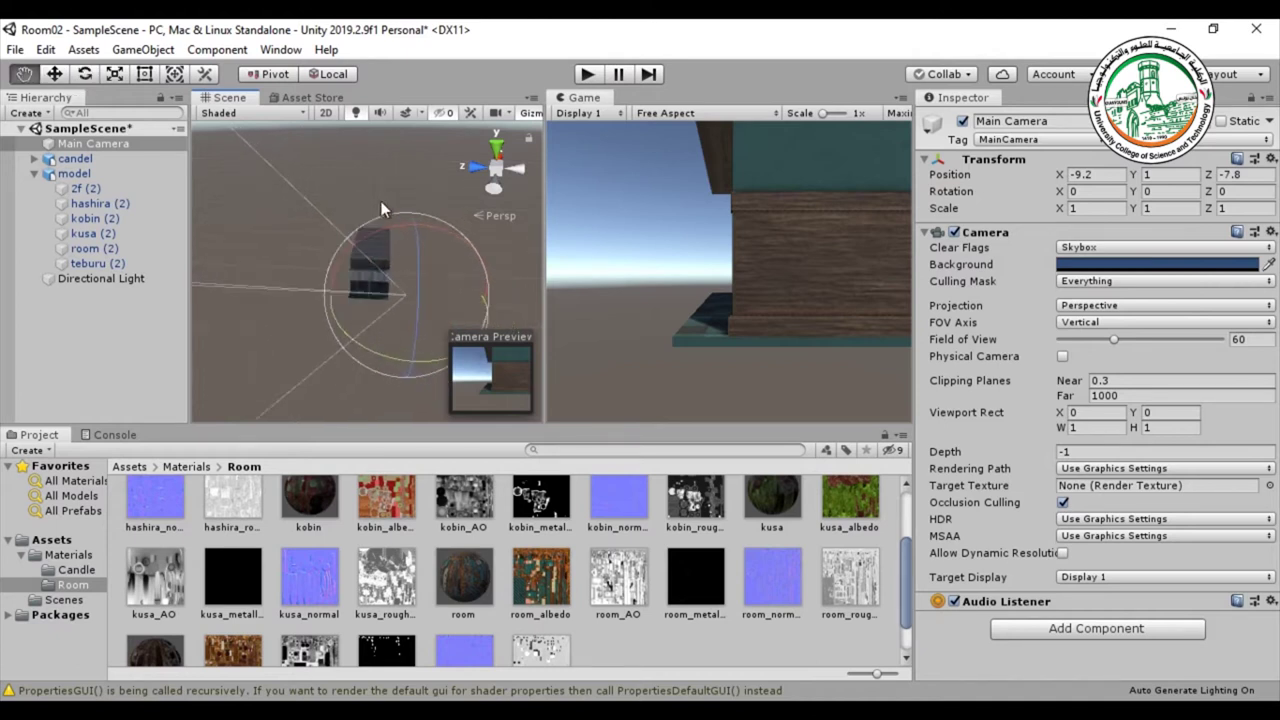
pyautogui.keyDown('alt'); pyautogui.moveTo(381, 201); pyautogui.dragTo(362, 325); pyautogui.keyUp('alt')
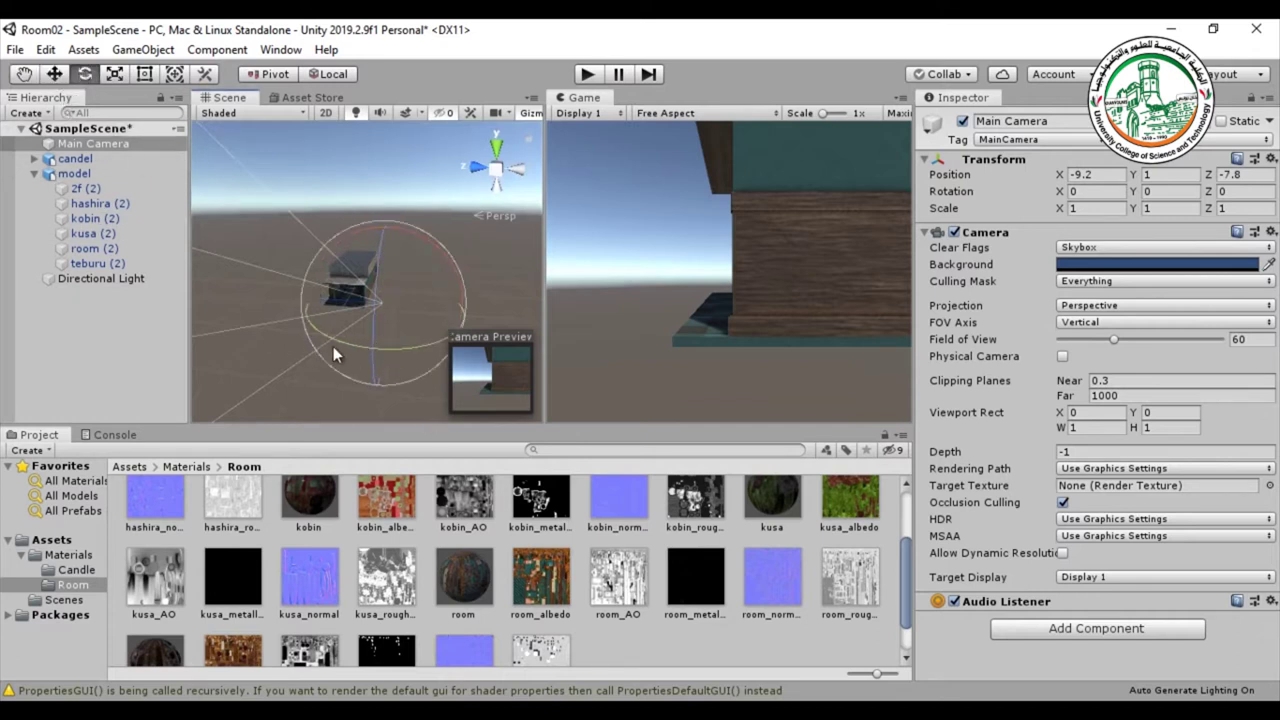
pyautogui.moveTo(1057, 190); pyautogui.dragTo(921, 198)
pyautogui.hotkey('ctrl', 'z')
pyautogui.moveTo(1140, 197); pyautogui.dragTo(1063, 216)
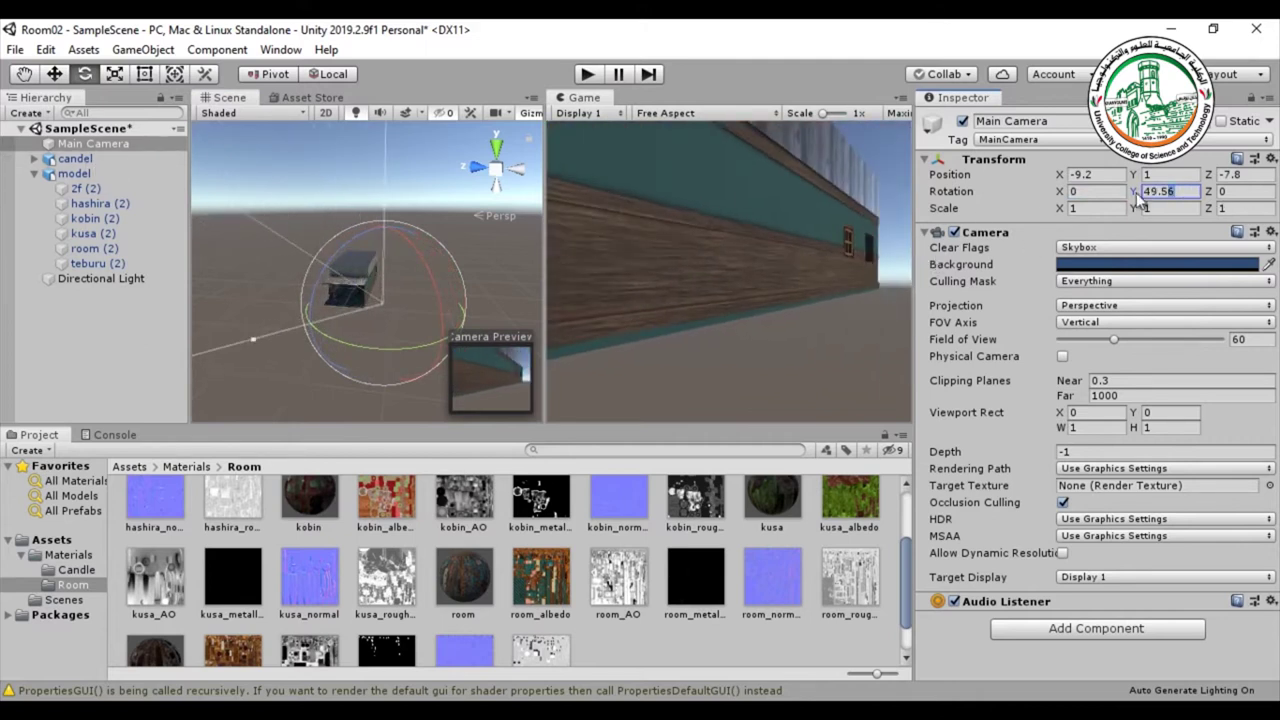
pyautogui.write('90')
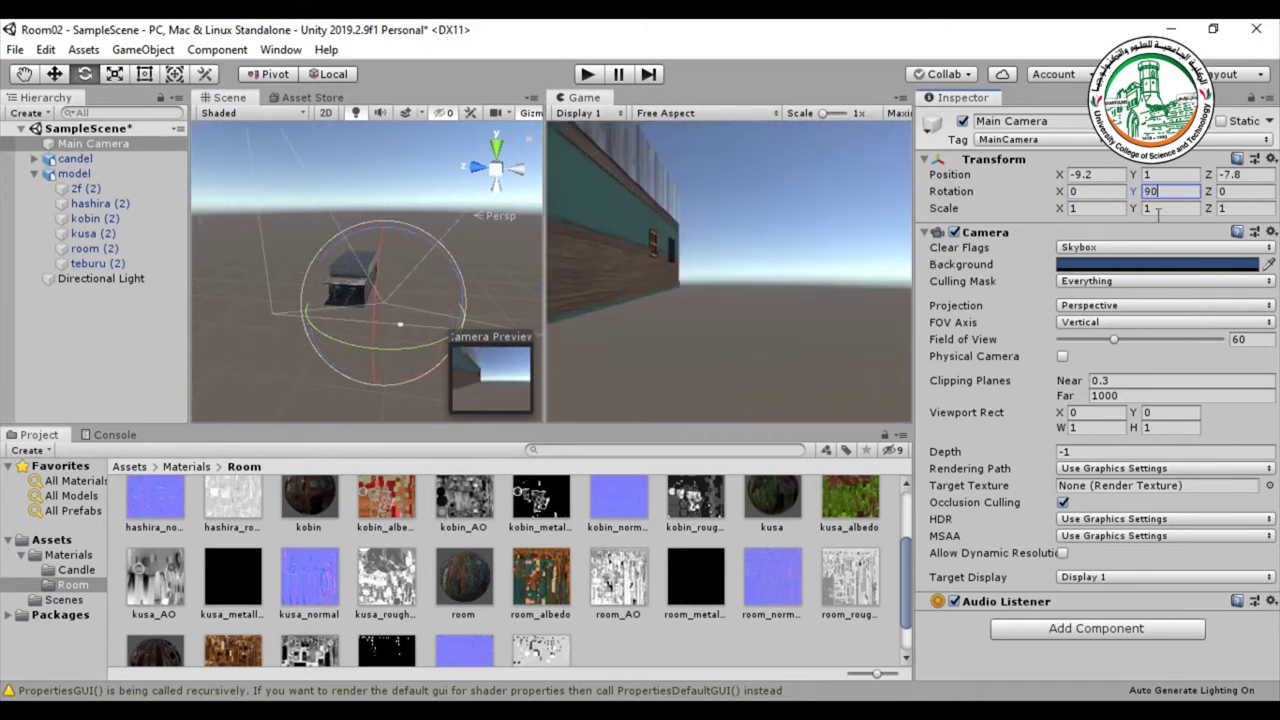
# Move Main Camera inside the room to about X -3.9, Y 2.6, Z 1.1, facing the table.
pyautogui.click(54, 74)
pyautogui.moveTo(444, 302); pyautogui.dragTo(352, 262)
pyautogui.moveTo(344, 213); pyautogui.dragTo(346, 206)
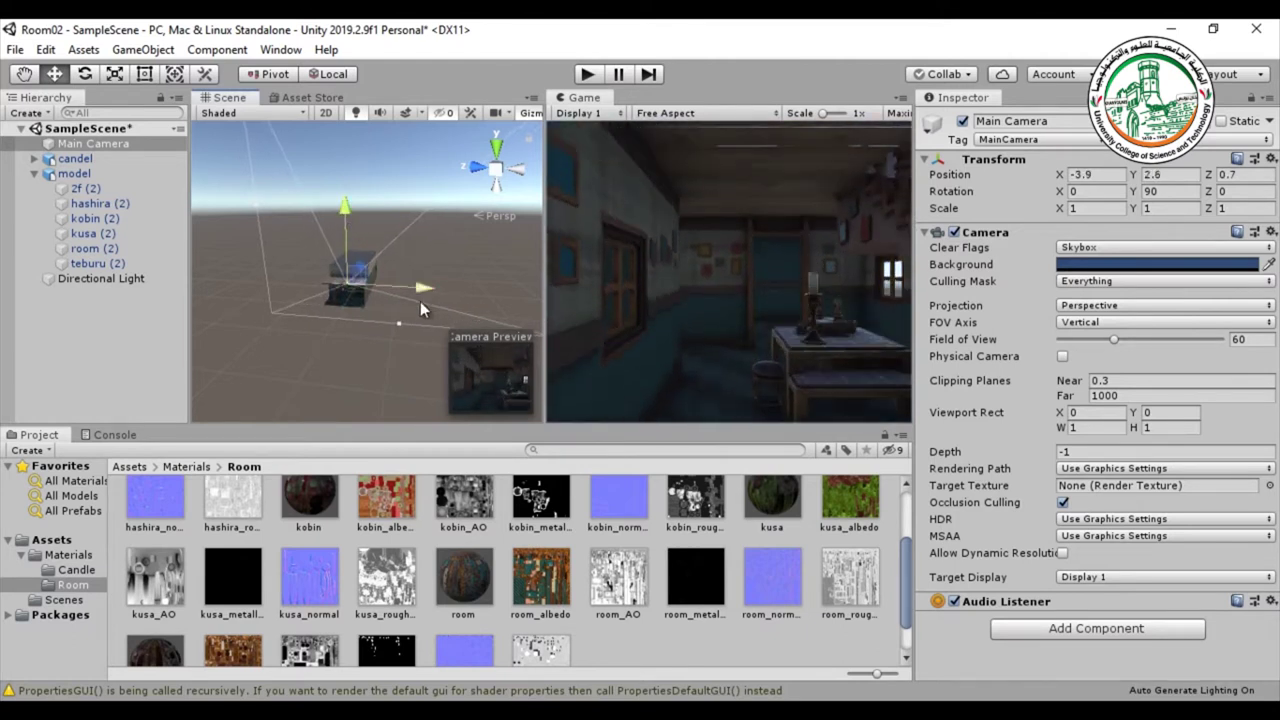
pyautogui.moveTo(418, 291); pyautogui.dragTo(420, 289)
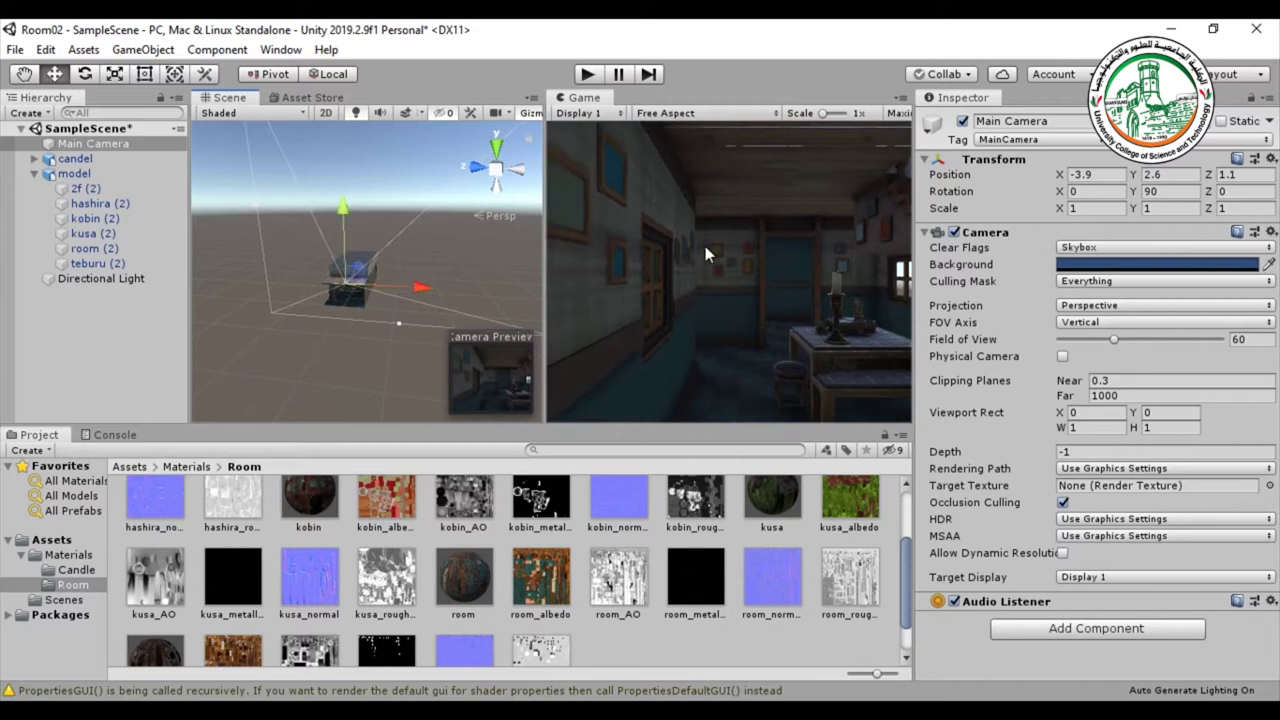
# Tilt Main Camera down and turn it toward the table, to a rotation of about X 12.26, Y 99.46, Z 1.98.
pyautogui.click(86, 75)
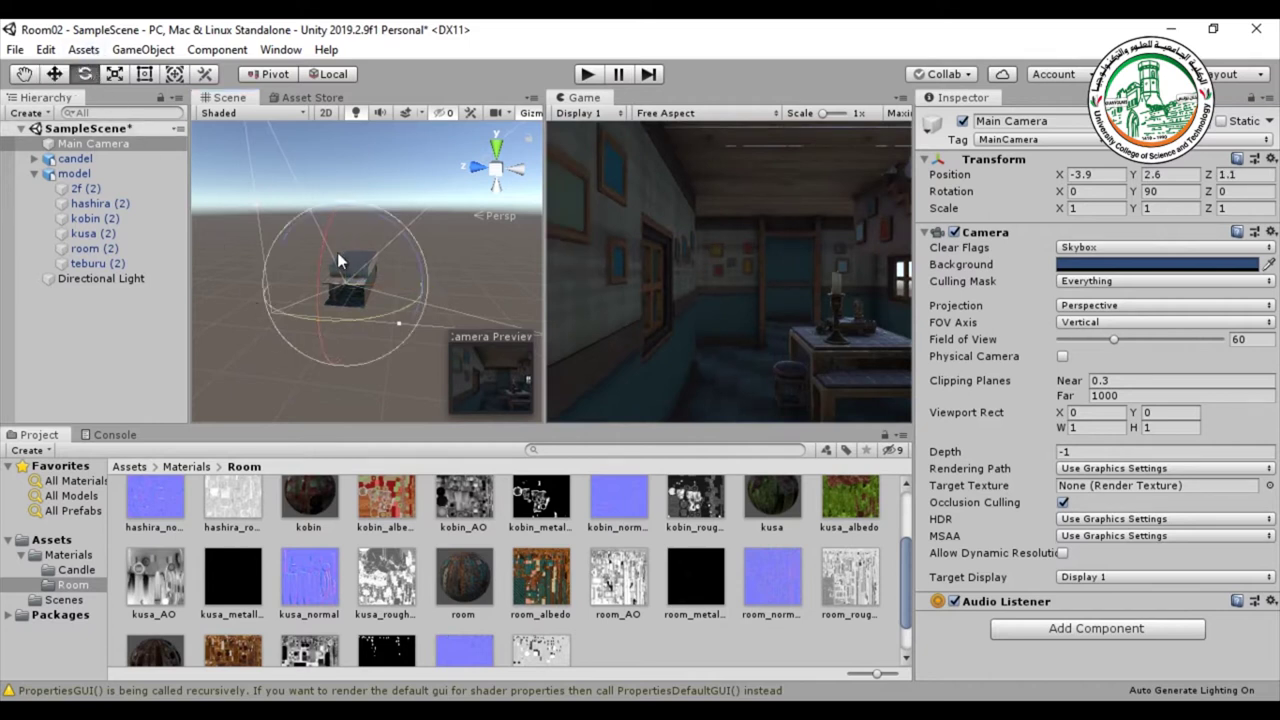
pyautogui.moveTo(1061, 190); pyautogui.dragTo(174, 199)
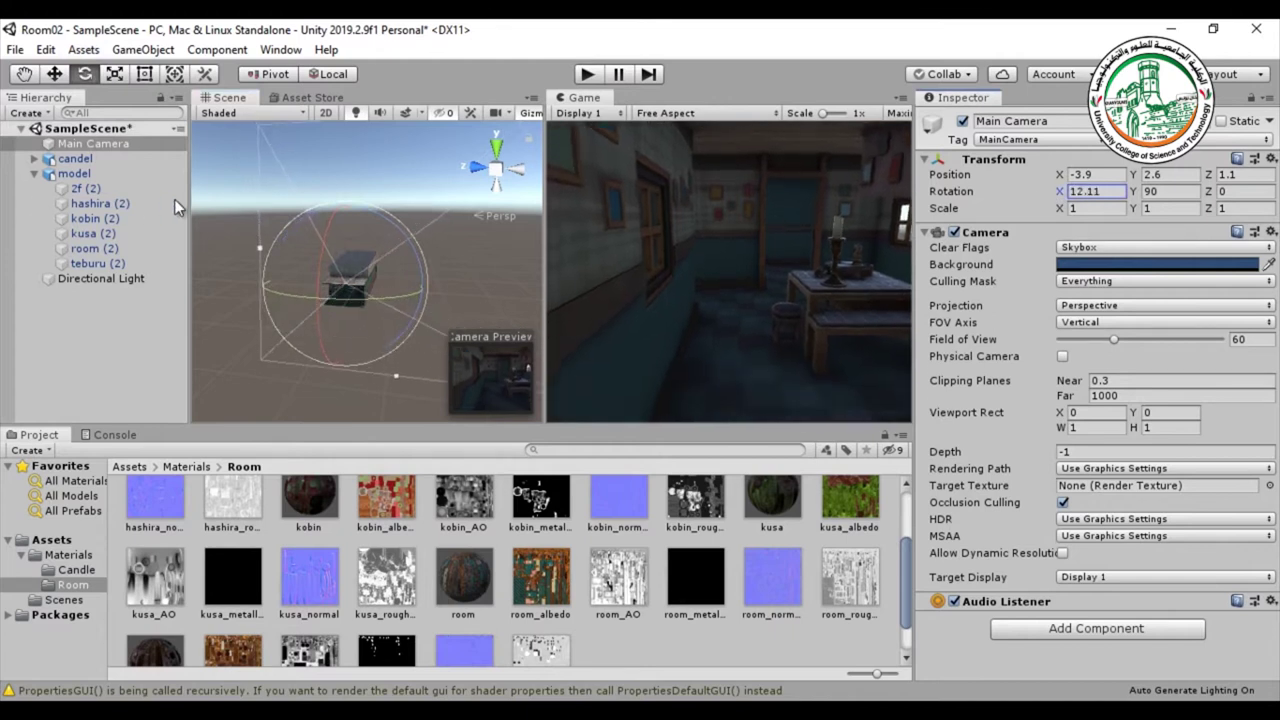
pyautogui.moveTo(339, 293); pyautogui.dragTo(306, 298)
pyautogui.scroll(3, 330, 295)
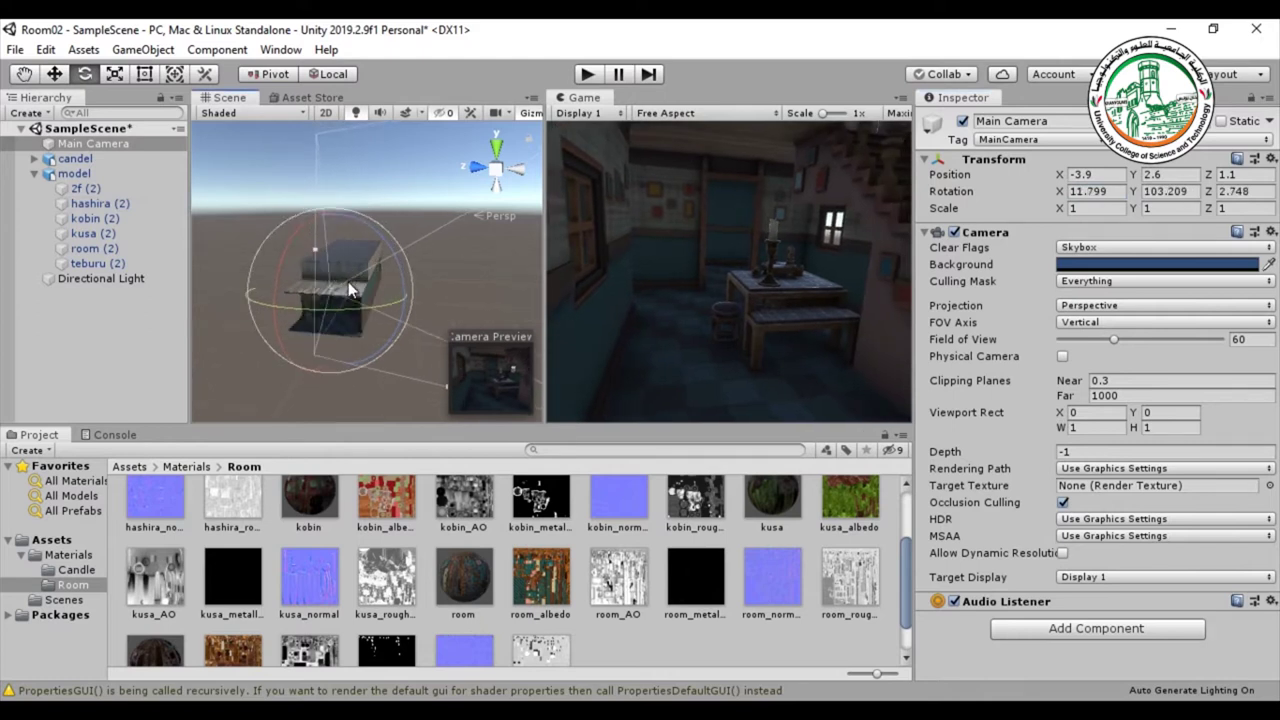
pyautogui.scroll(5, 350, 290)
pyautogui.keyDown('alt'); pyautogui.moveTo(350, 292); pyautogui.dragTo(353, 236); pyautogui.keyUp('alt')
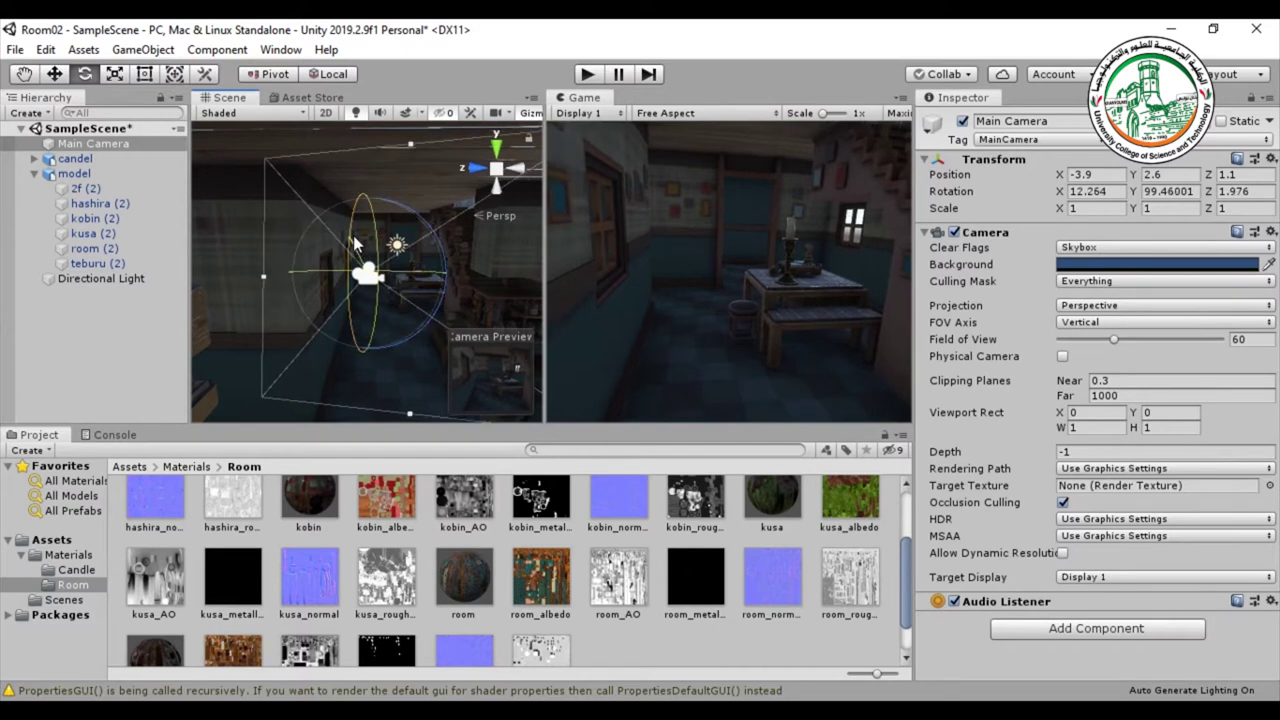
# Adjust Main Camera to about X -3.85, Y 2.59, Z 1.41 with X rotation about 12.58, and widen the Scene and Game views.
pyautogui.click(54, 74)
pyautogui.moveTo(448, 287); pyautogui.dragTo(420, 275)
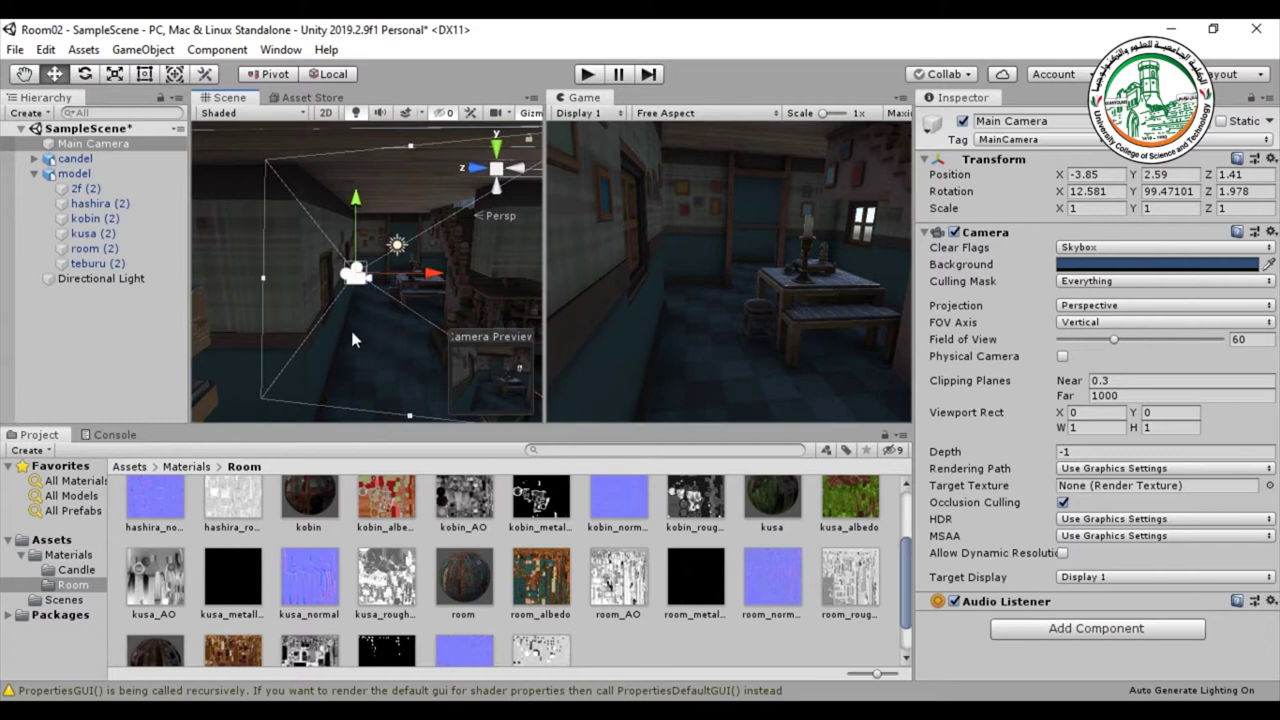
pyautogui.press('q')
pyautogui.press('w')
pyautogui.moveTo(916, 290); pyautogui.dragTo(1250, 292)
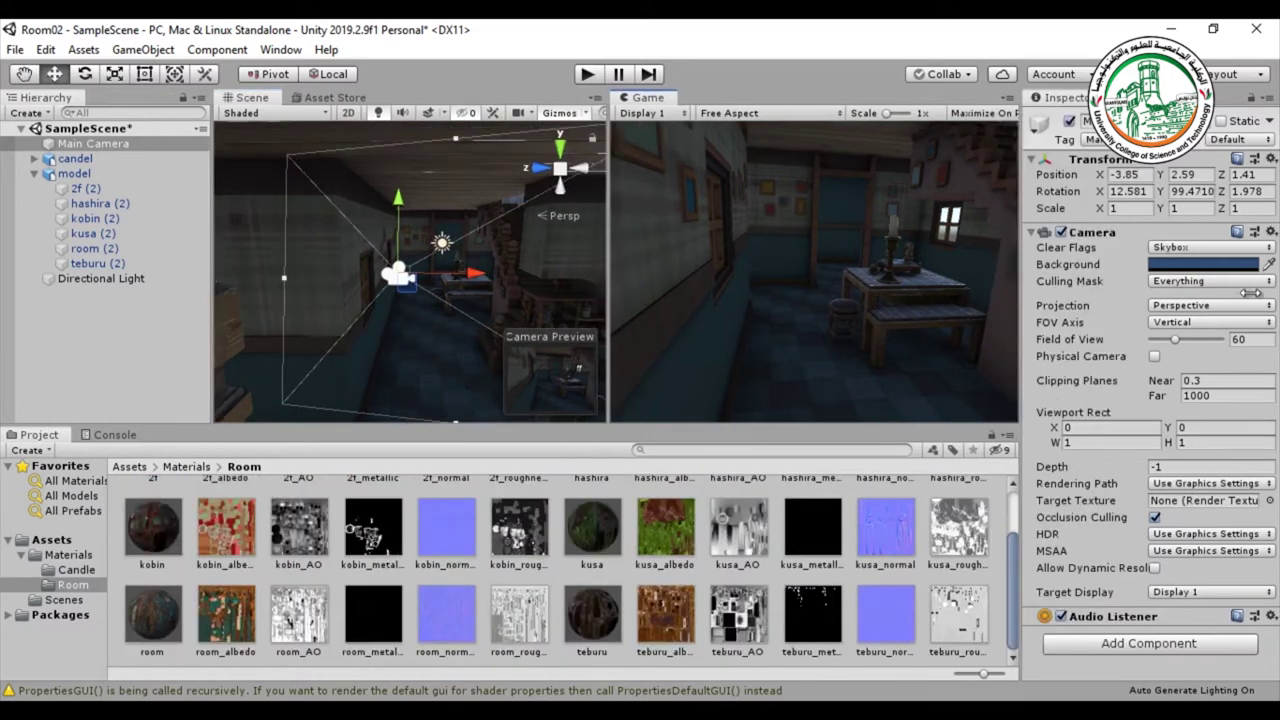
# Move Main Camera closer to the table, to about X -3.23, Y 2.56, Z 1.5.
pyautogui.click(251, 244)
pyautogui.press('f')
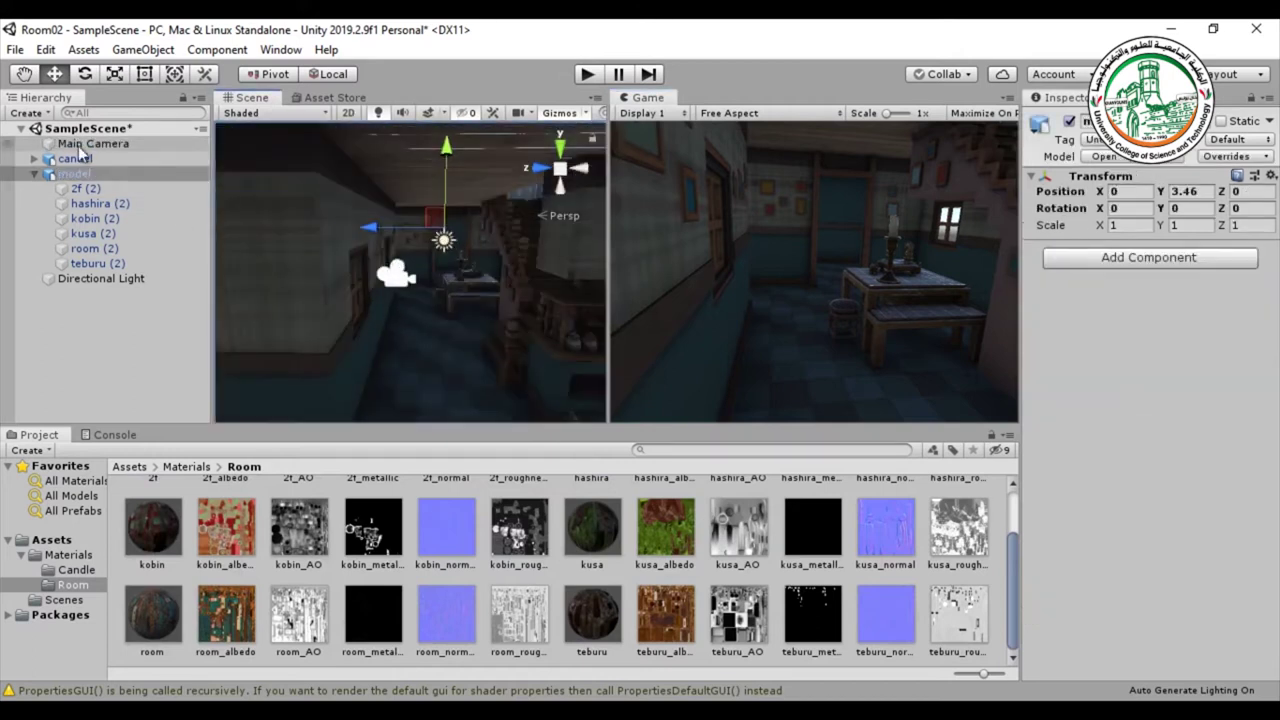
pyautogui.click(93, 143)
pyautogui.moveTo(464, 278); pyautogui.dragTo(430, 268)
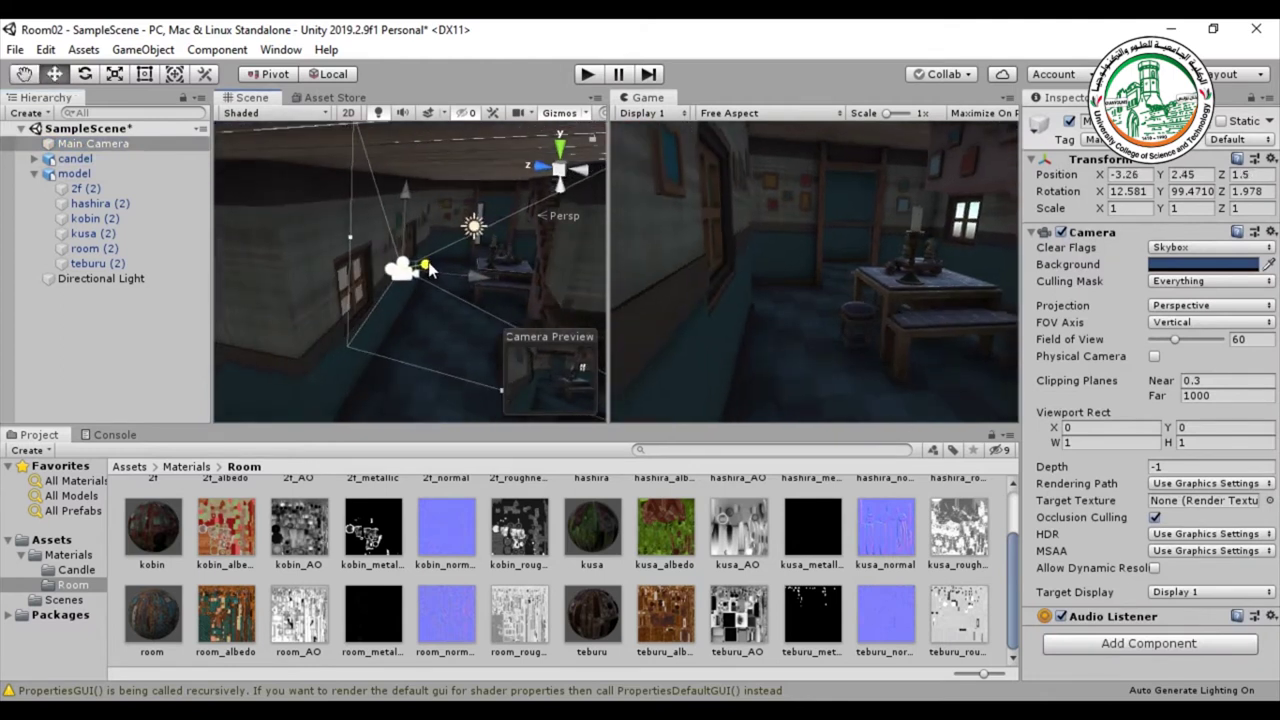
pyautogui.moveTo(404, 208); pyautogui.dragTo(407, 204)
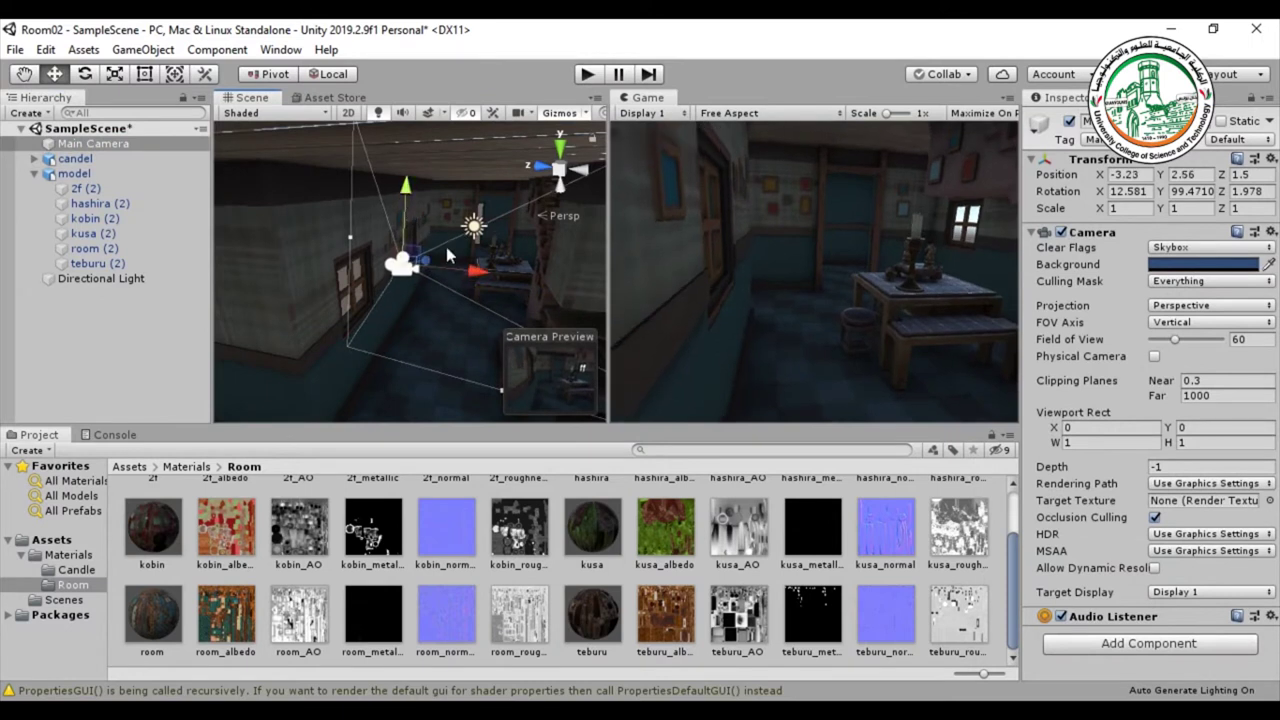
# Move Main Camera to about X -3.28, Y 2.57, Z 1.17 and reduce its Z rotation to about 0.745.
pyautogui.moveTo(472, 271); pyautogui.dragTo(484, 277)
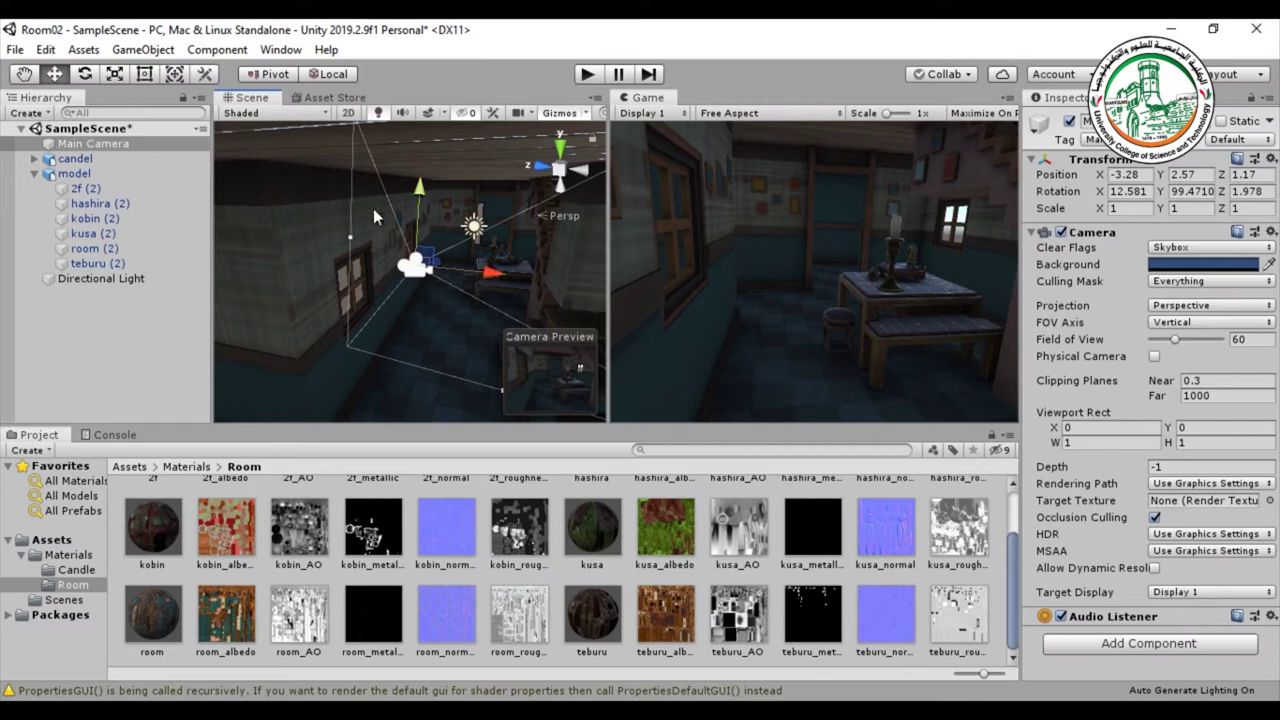
pyautogui.click(85, 74)
pyautogui.moveTo(472, 221); pyautogui.dragTo(480, 229)
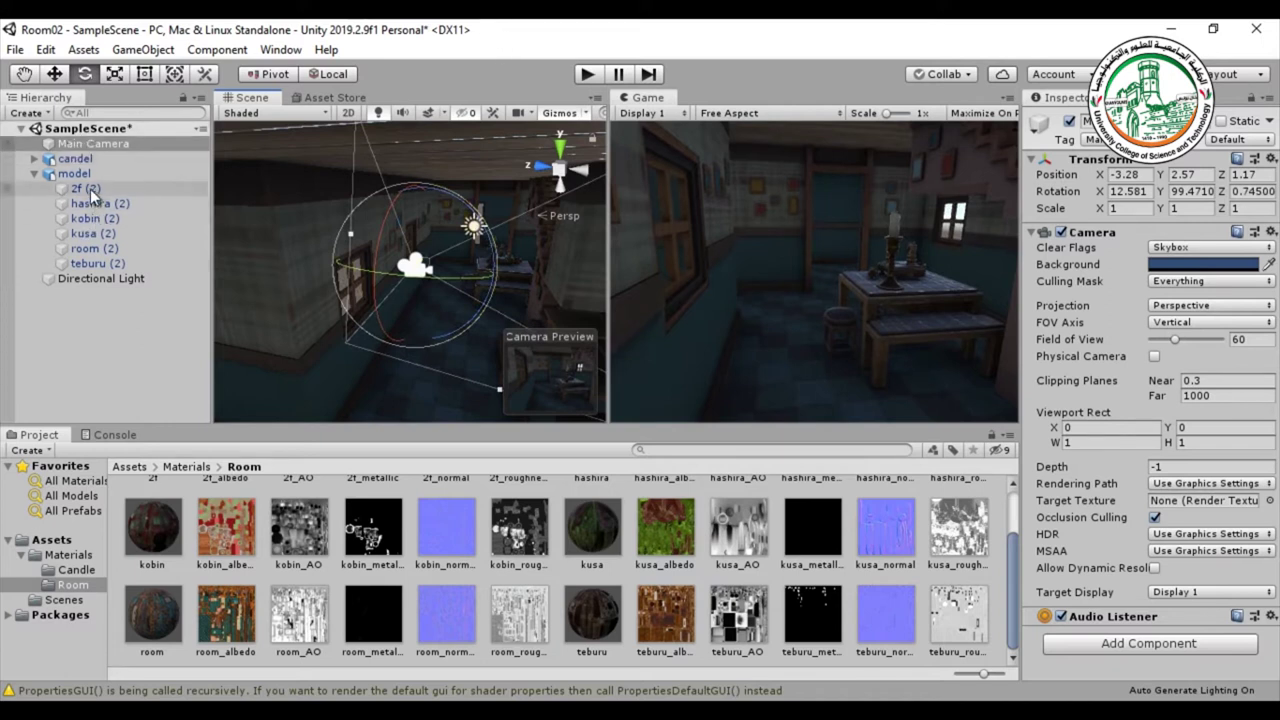
# Select Directional Light, show it with the whole house in a maximized Scene view, and set the transform handles to Global.
pyautogui.click(71, 277)
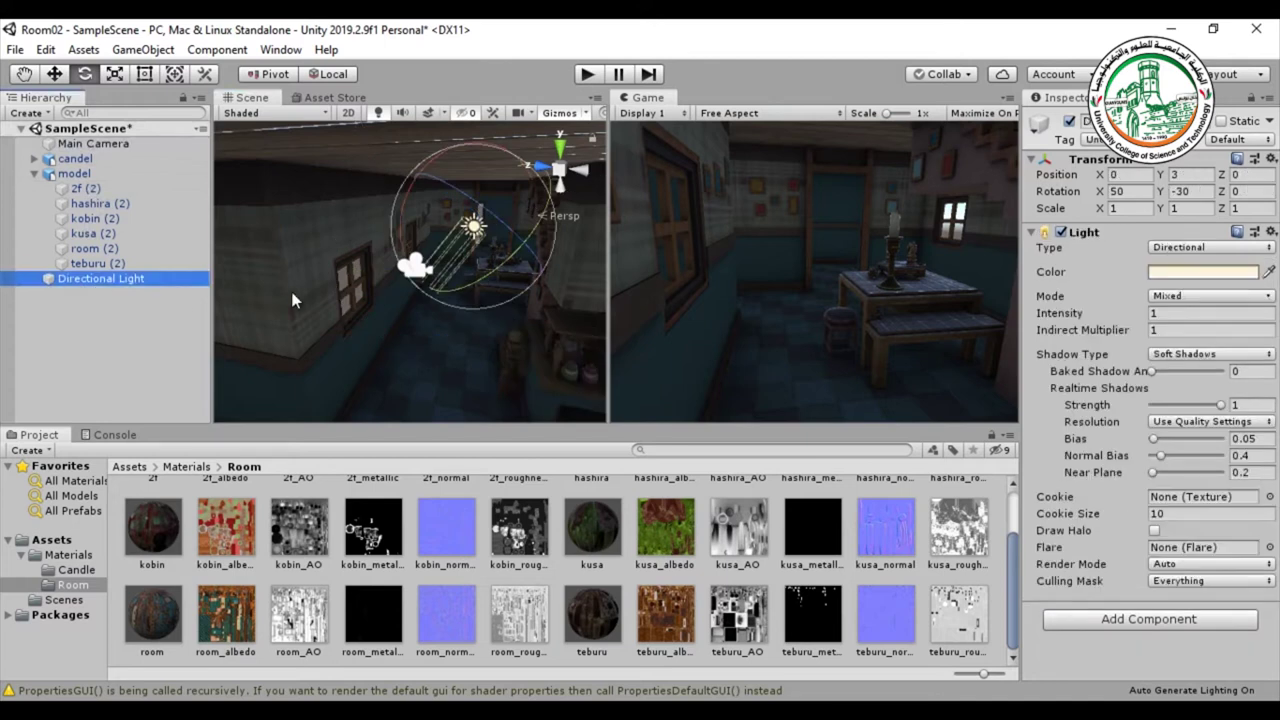
pyautogui.press('f')
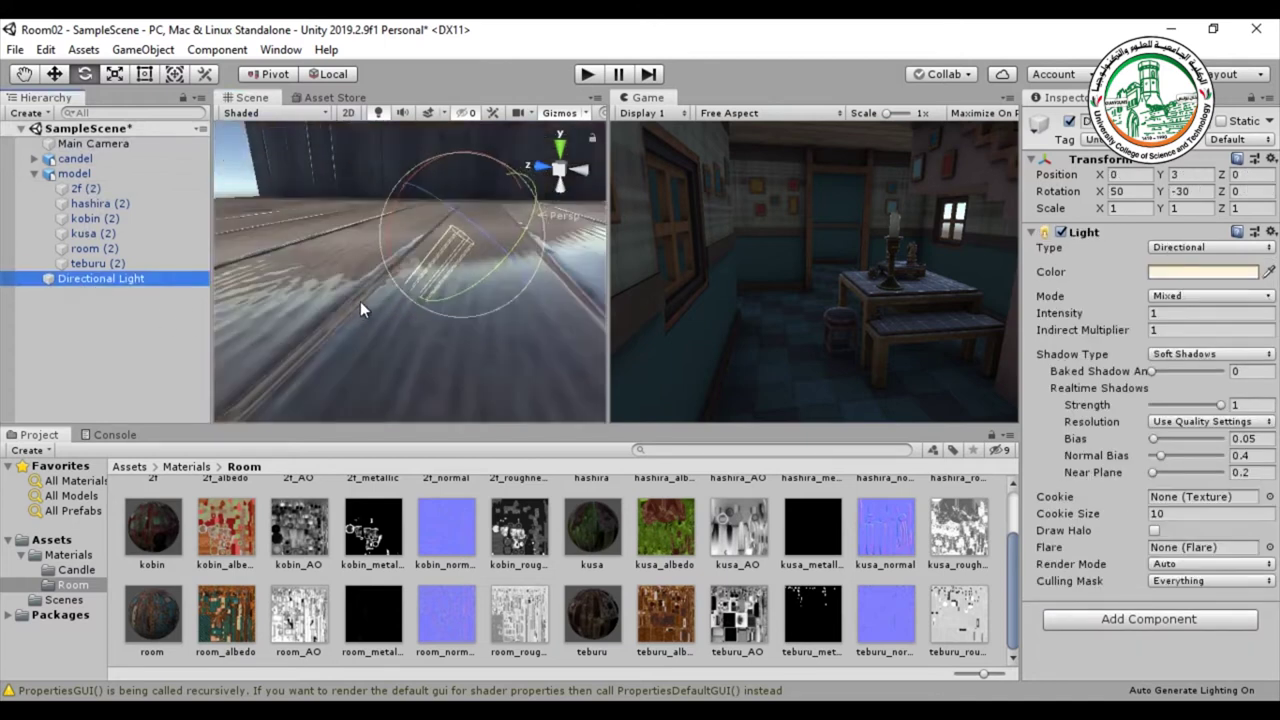
pyautogui.hotkey('shift', 'space')
pyautogui.scroll(-10, 479, 310)
pyautogui.scroll(-5, 504, 317)
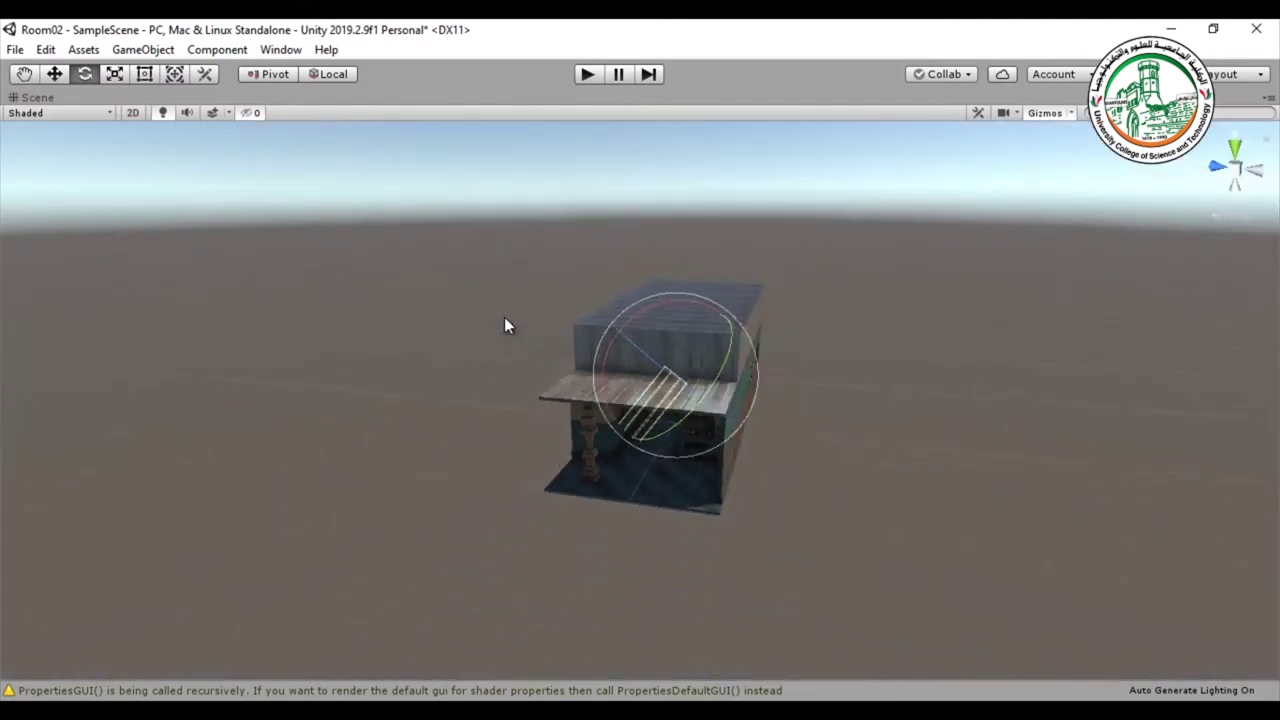
pyautogui.keyDown('alt'); pyautogui.moveTo(589, 463); pyautogui.dragTo(186, 434); pyautogui.keyUp('alt')
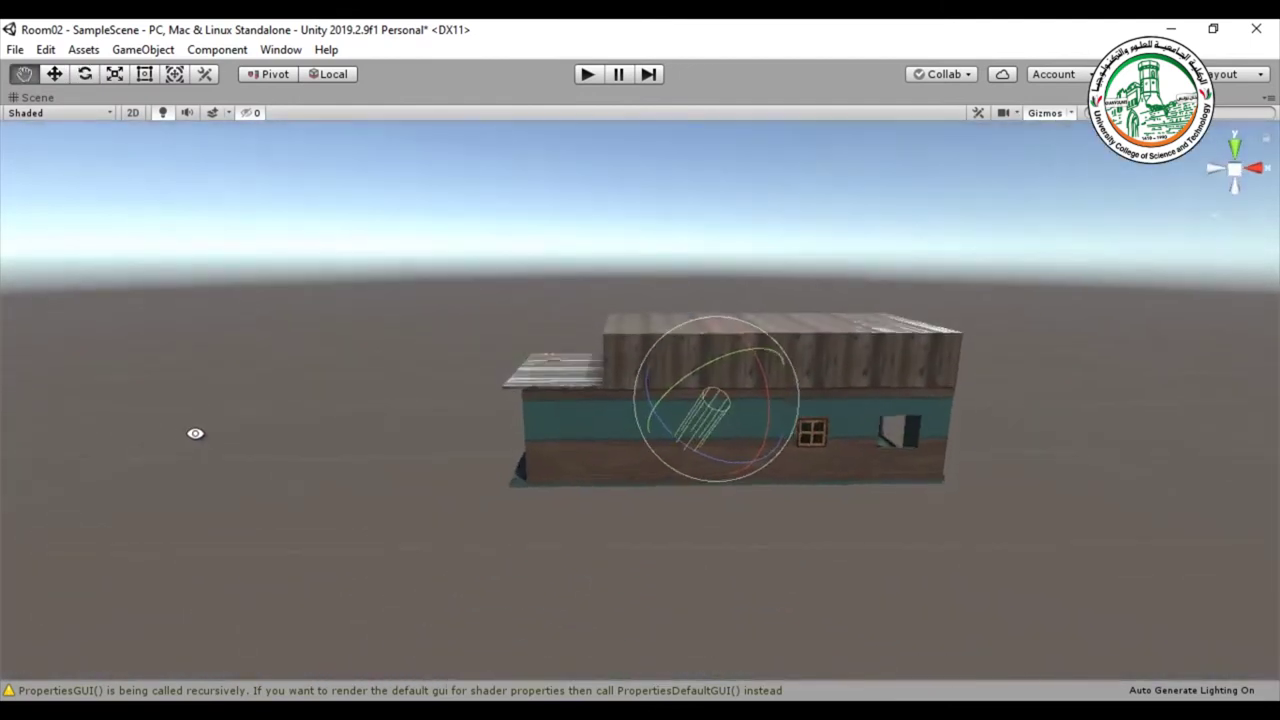
pyautogui.click(54, 74)
pyautogui.keyDown('alt'); pyautogui.moveTo(734, 429); pyautogui.dragTo(700, 520); pyautogui.keyUp('alt')
pyautogui.click(334, 74)
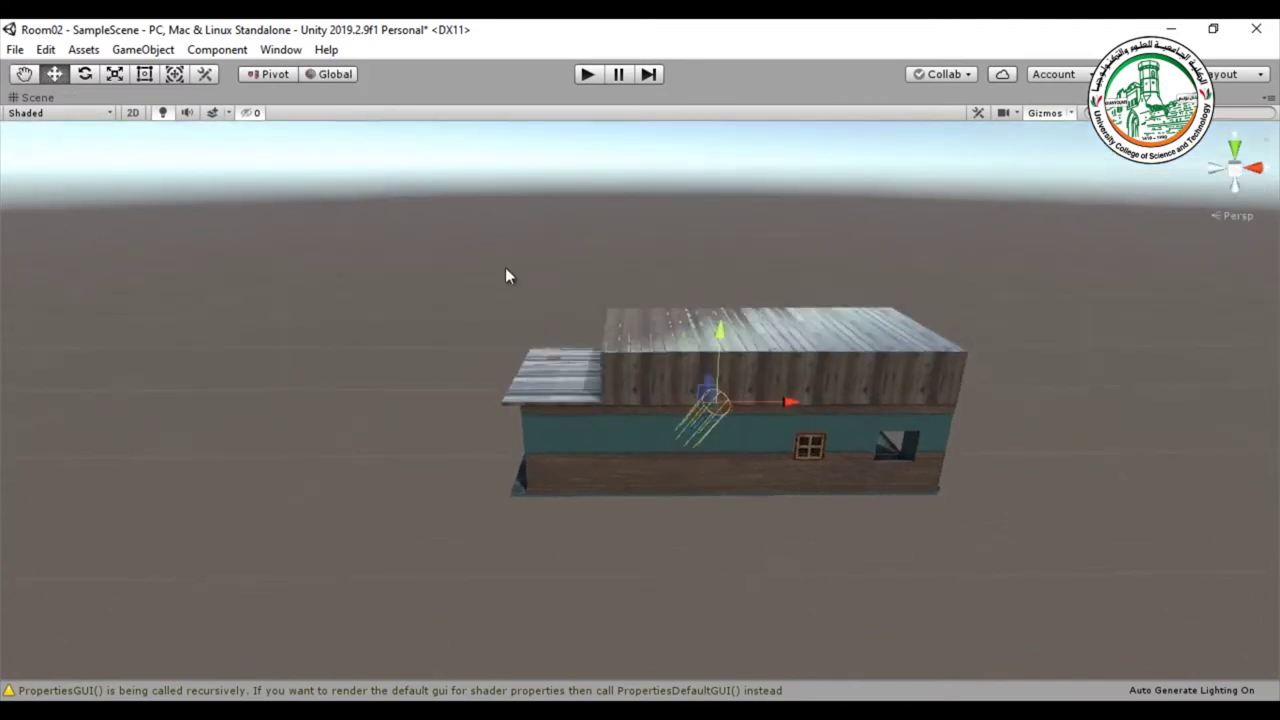
# Move Directional Light outside the house, in front of the wall with the two windows.
pyautogui.click(757, 396)
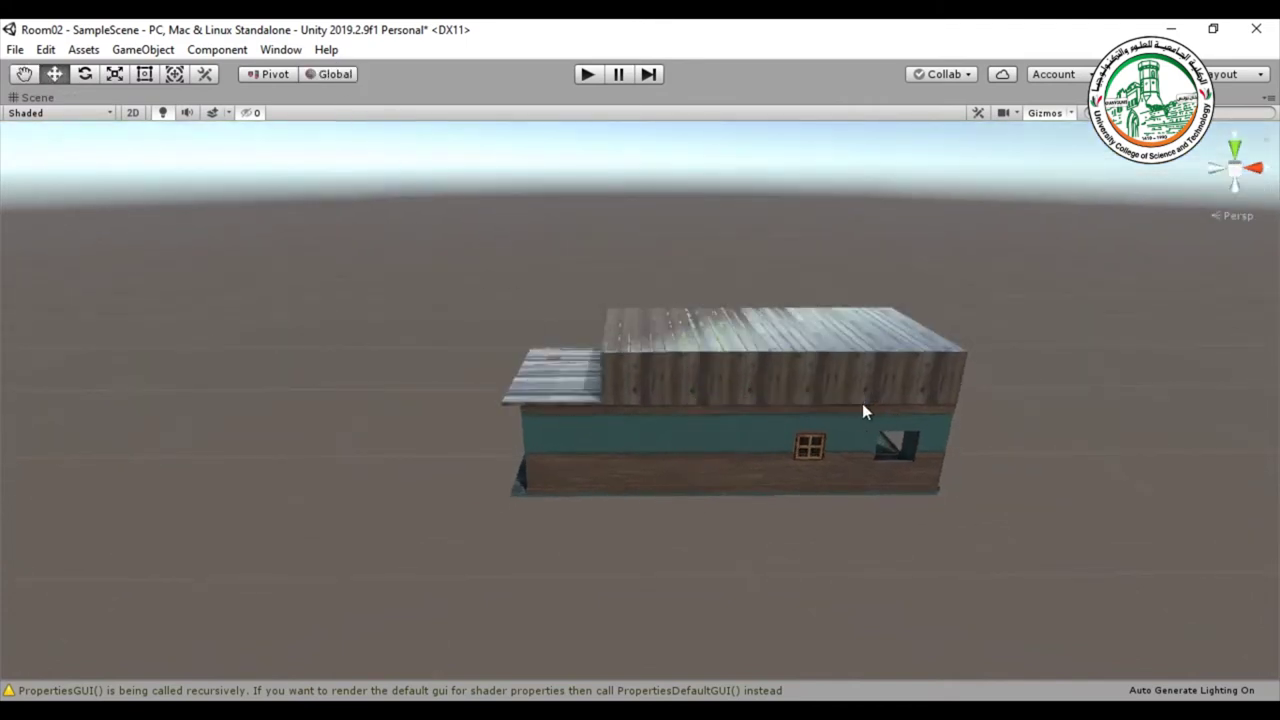
pyautogui.click(845, 412)
pyautogui.moveTo(798, 402); pyautogui.dragTo(928, 436)
pyautogui.moveTo(718, 367); pyautogui.dragTo(474, 417)
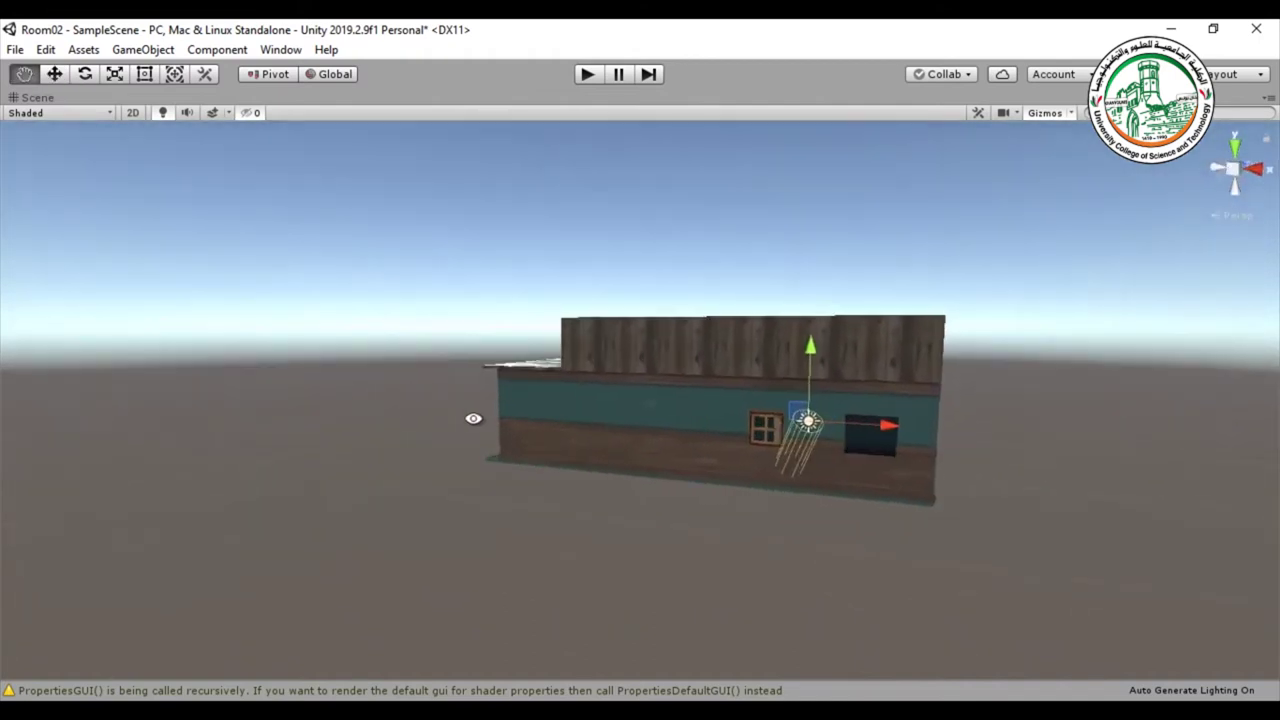
# Rotate Directional Light to a Y rotation of about -24.83 and move it to about X 4.04, Y 3, Z -4.91.
pyautogui.click(85, 74)
pyautogui.moveTo(813, 455); pyautogui.dragTo(814, 430)
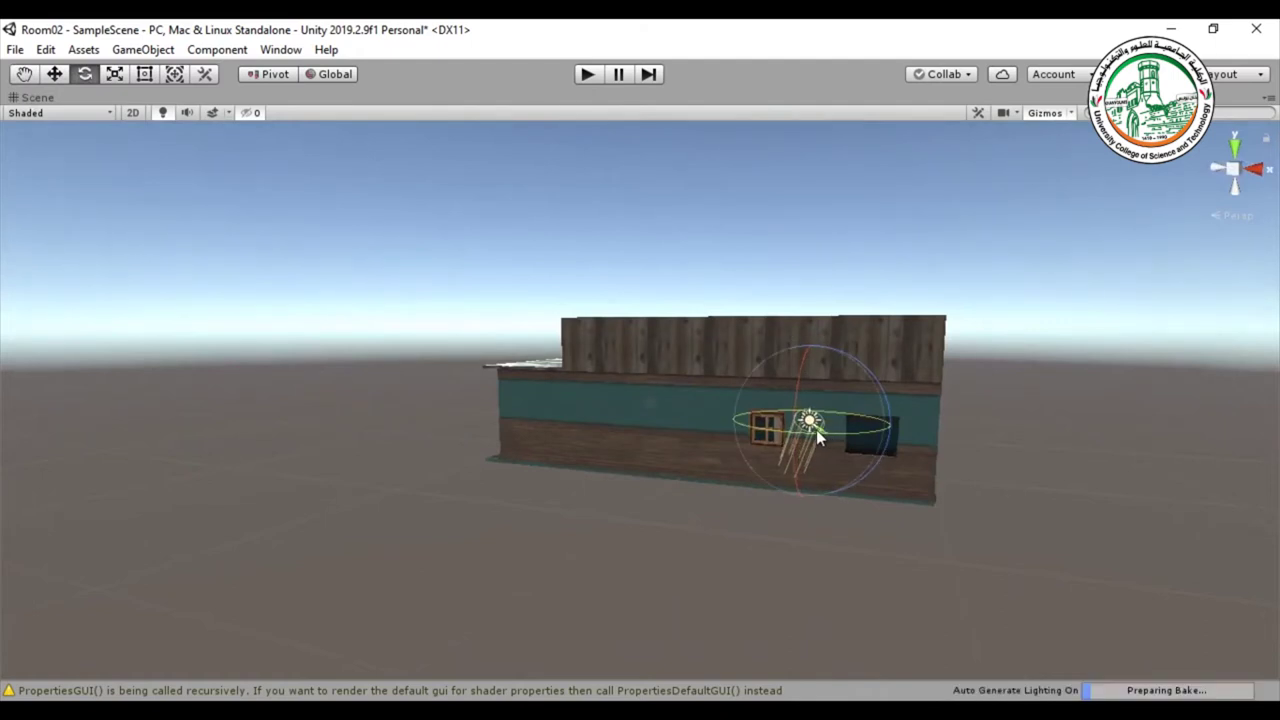
pyautogui.click(53, 74)
pyautogui.moveTo(878, 428); pyautogui.dragTo(1051, 420)
pyautogui.keyDown('alt'); pyautogui.moveTo(653, 457); pyautogui.dragTo(990, 492); pyautogui.keyUp('alt')
pyautogui.hotkey('shift', 'space')
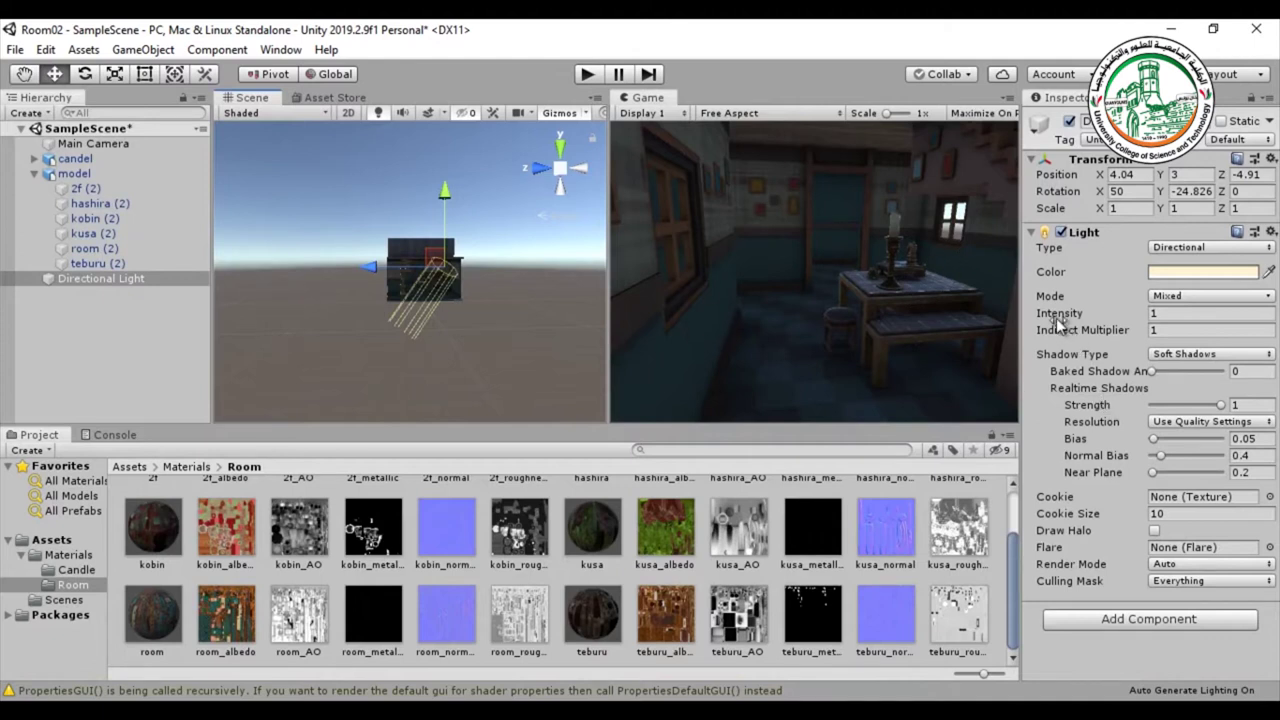
# Raise Directional Light's intensity to 16.36 and check the light inside the room.
pyautogui.moveTo(1052, 318); pyautogui.dragTo(618, 403)
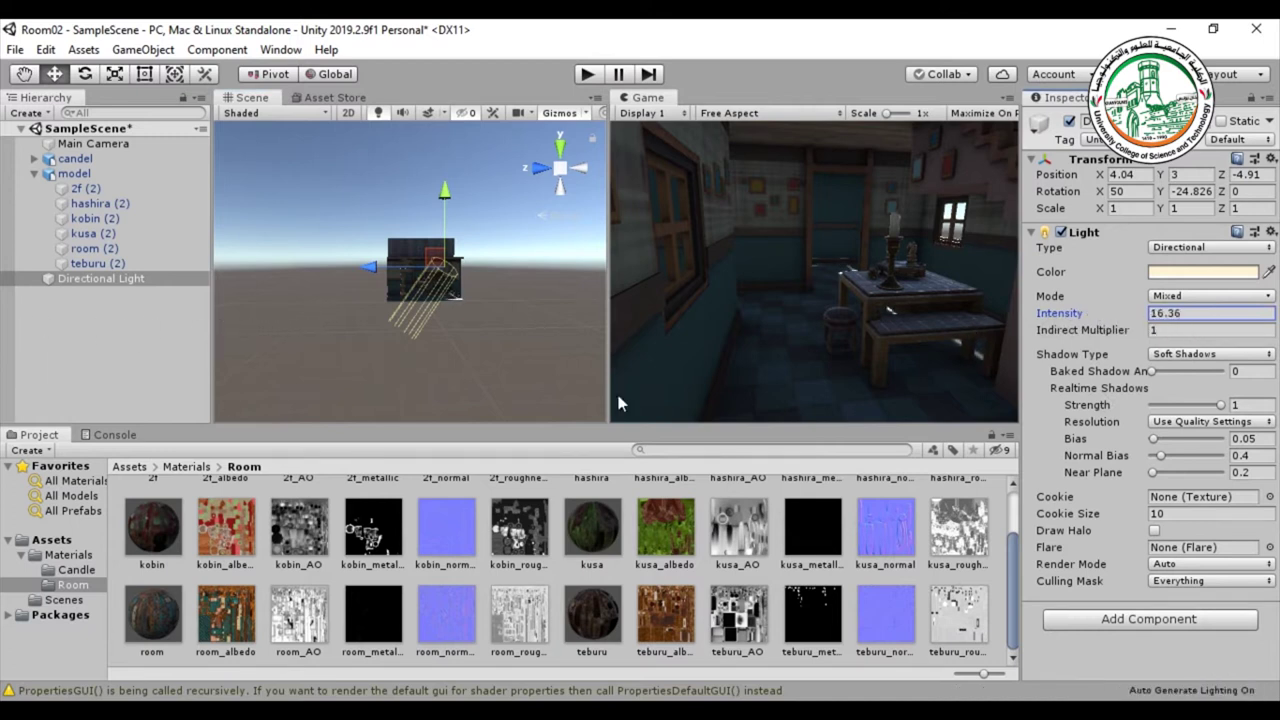
pyautogui.scroll(8, 516, 346)
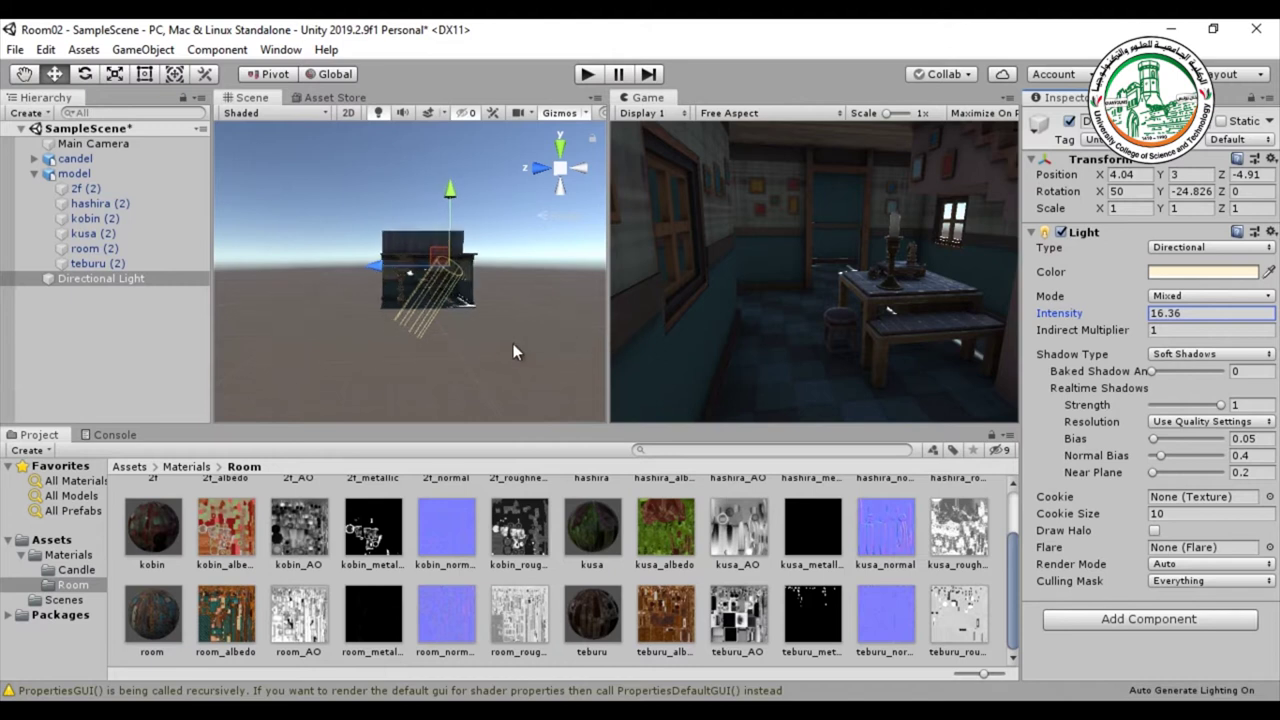
pyautogui.scroll(10, 512, 345)
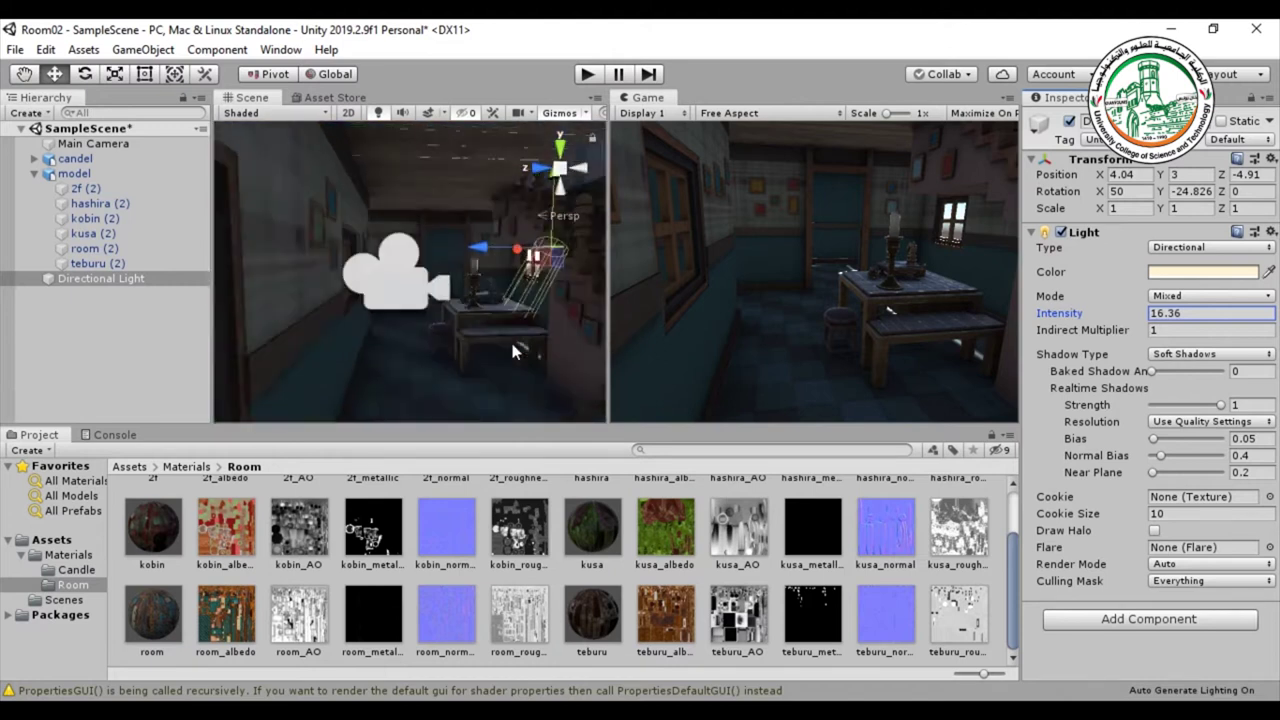
# Rotate Directional Light to about X 34.44, Y -5.1, Z 2.14 so sunlight enters through the windows.
pyautogui.moveTo(510, 342); pyautogui.dragTo(333, 318, button='right')
pyautogui.click(85, 74)
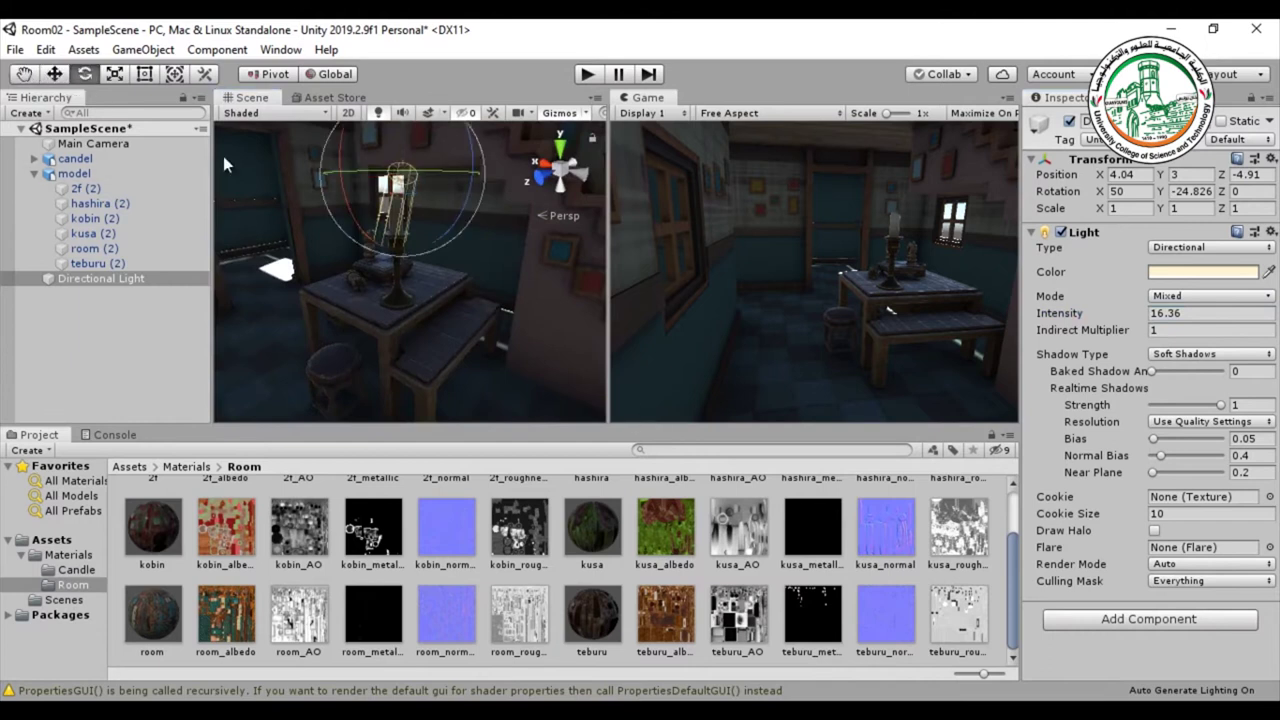
pyautogui.moveTo(412, 185); pyautogui.dragTo(356, 177)
pyautogui.moveTo(356, 177); pyautogui.dragTo(325, 245, button='right')
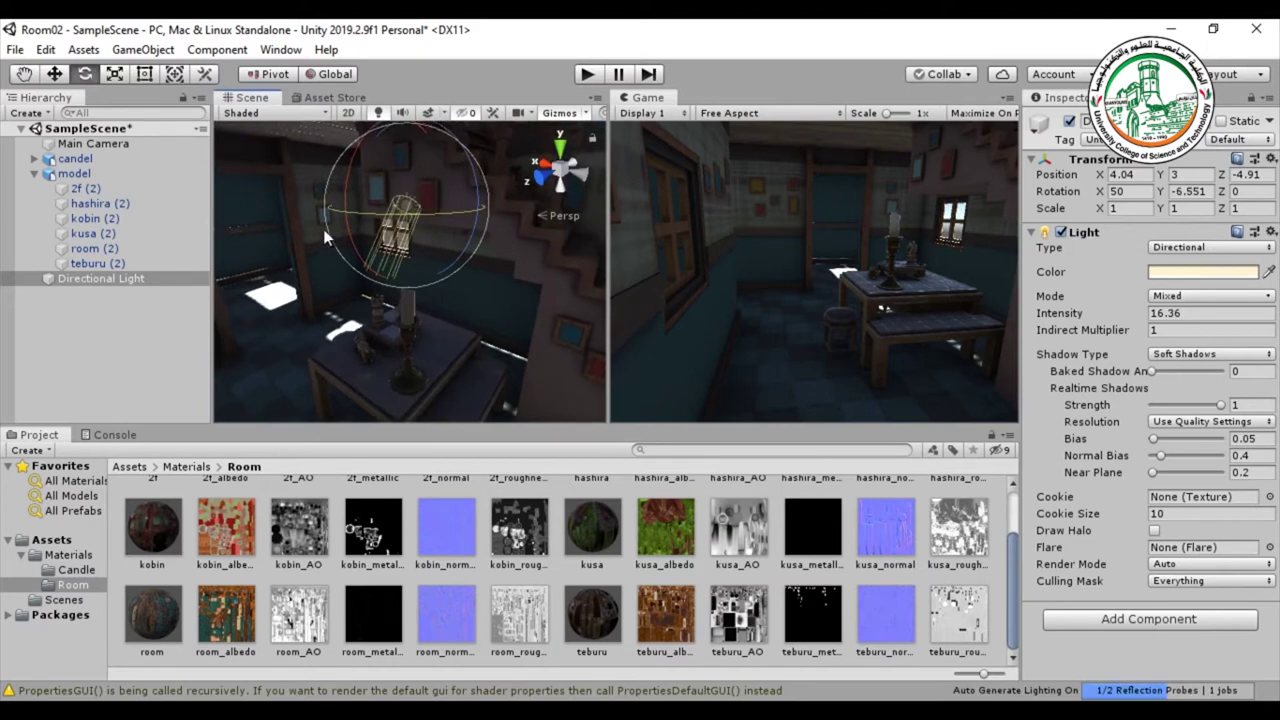
pyautogui.moveTo(346, 188)
pyautogui.mouseDown()
pyautogui.moveTo(376, 121)
pyautogui.moveTo(343, 185)
pyautogui.moveTo(349, 169)
pyautogui.mouseUp()
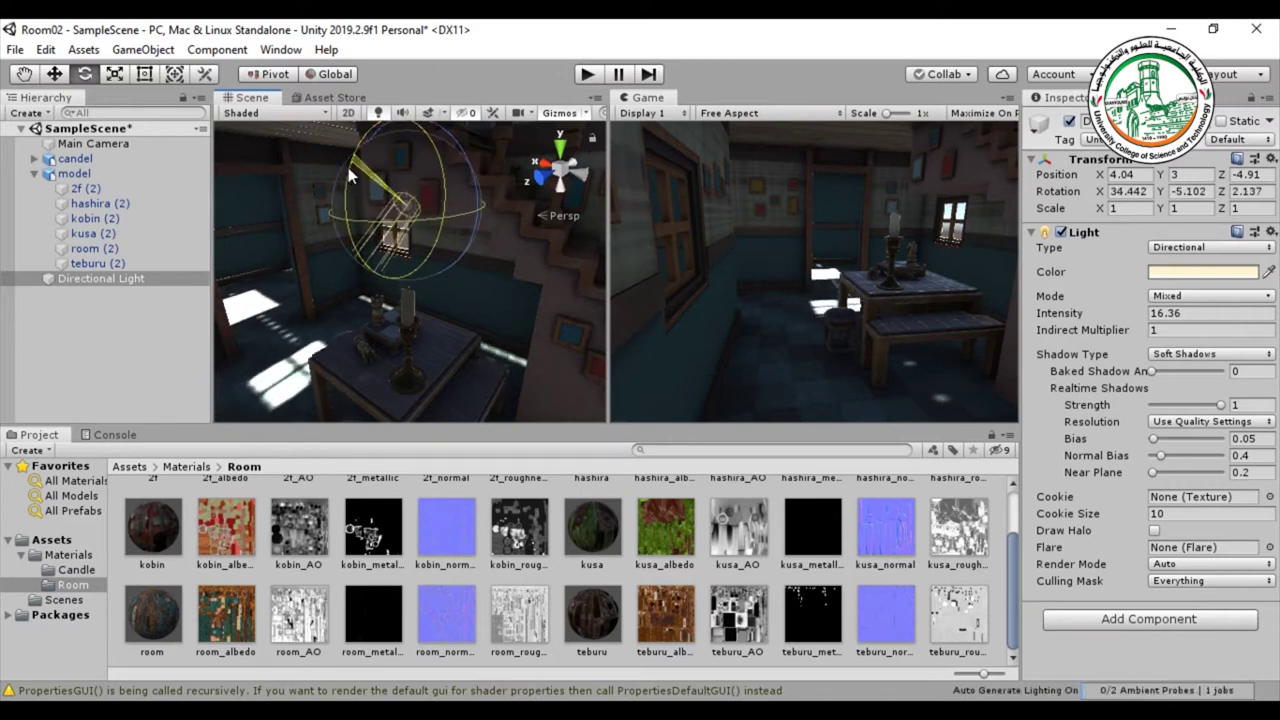
# Refine Directional Light's rotation to about X 29.62, Y 1.05, Z 14.59 to cast window light on the floor by the table.
pyautogui.click(57, 78)
pyautogui.scroll(5, 330, 278)
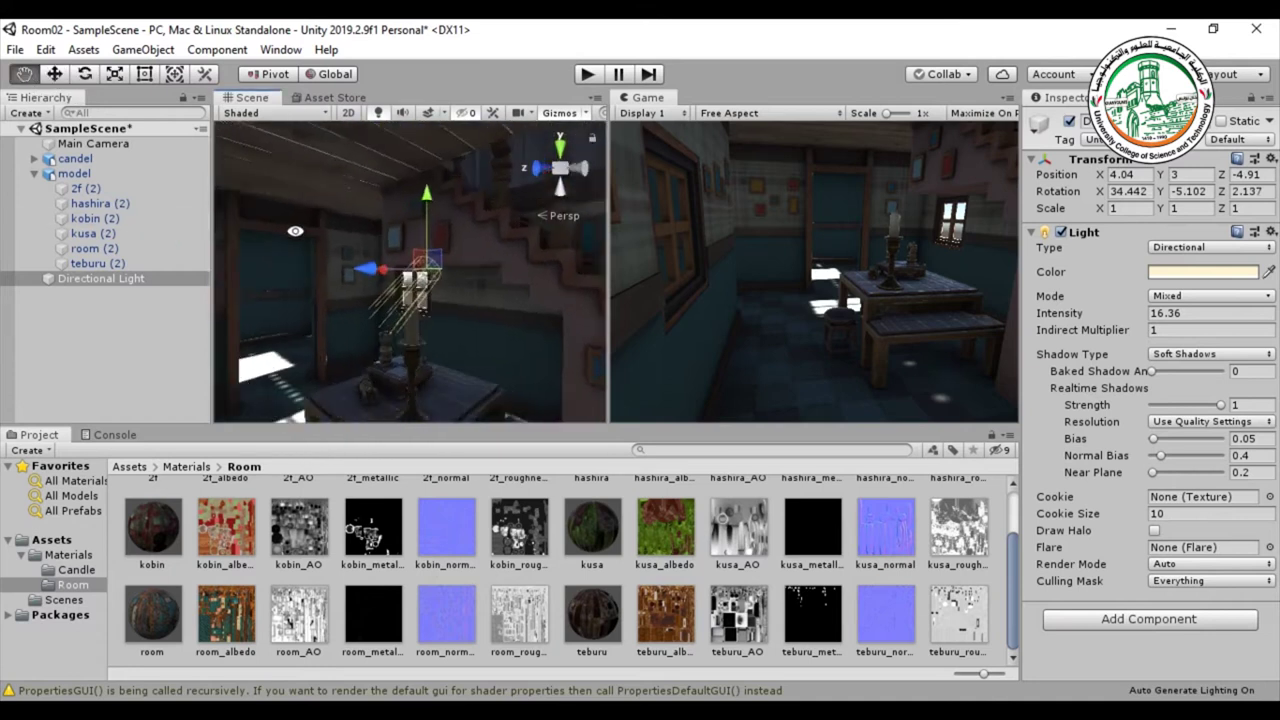
pyautogui.click(85, 73)
pyautogui.moveTo(387, 191); pyautogui.dragTo(402, 190)
pyautogui.moveTo(510, 204); pyautogui.dragTo(517, 237)
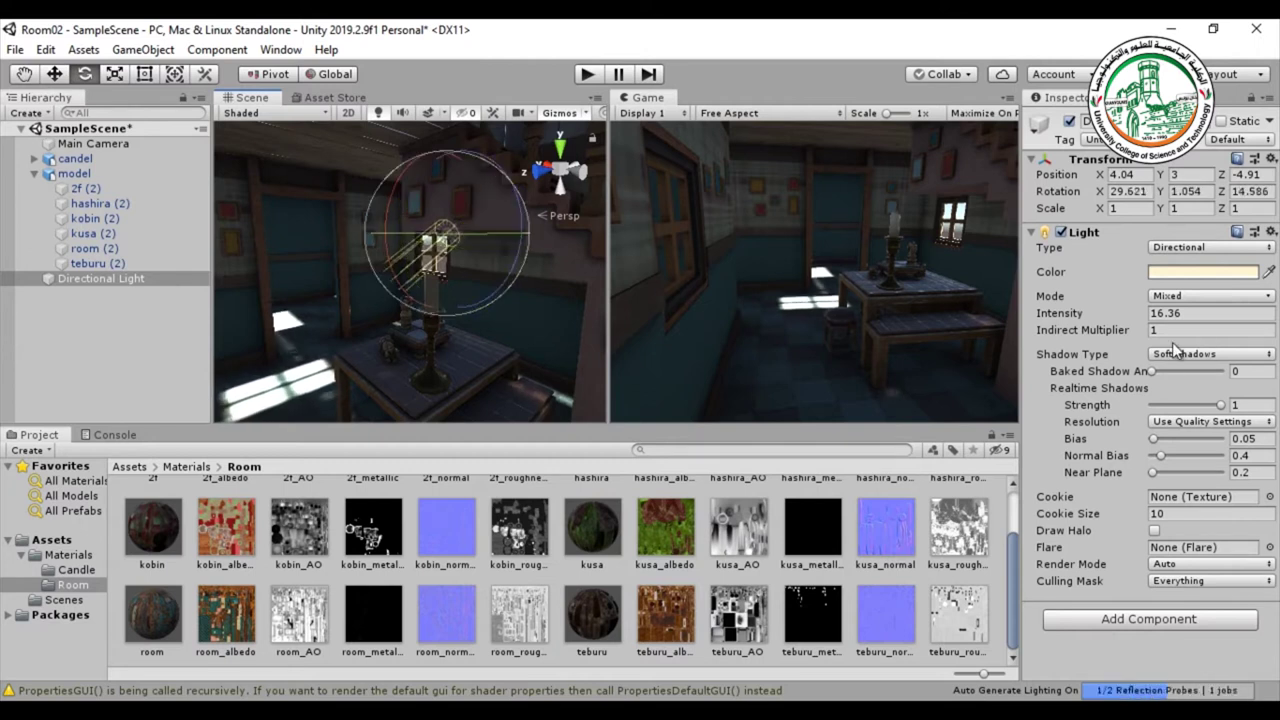
# Change Directional Light's color to a warmer yellow-orange.
pyautogui.click(1162, 272)
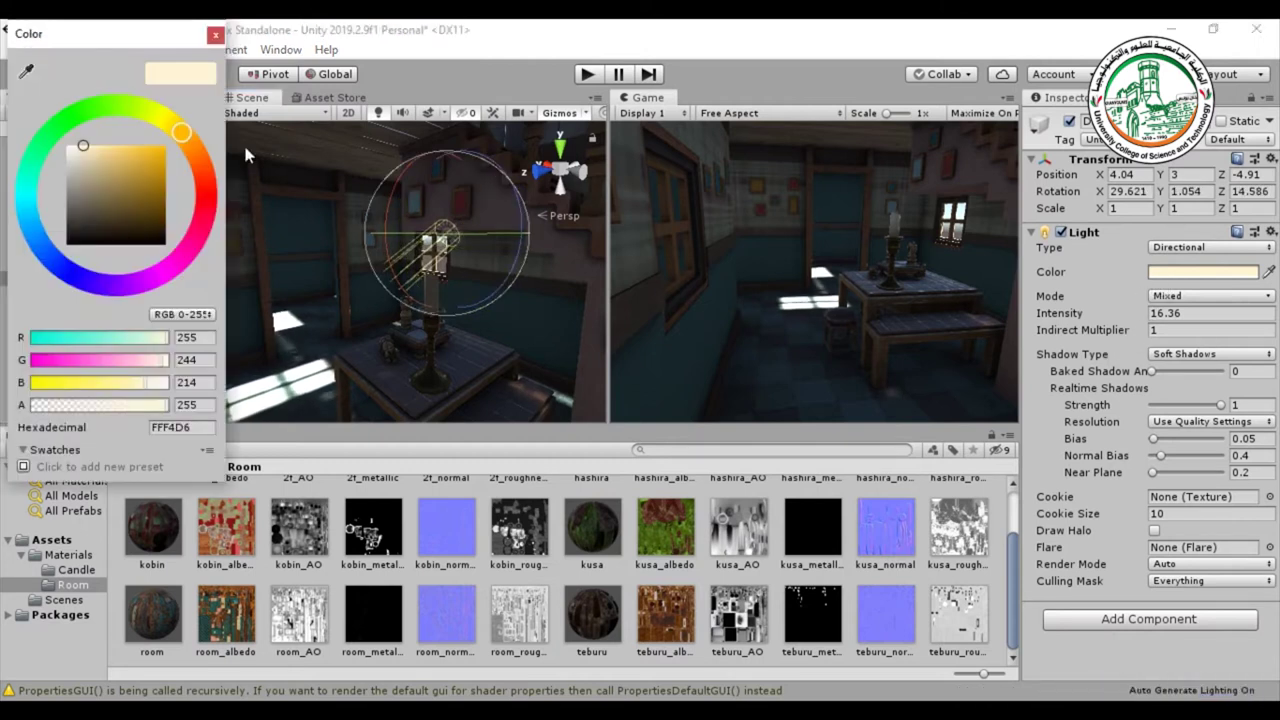
pyautogui.click(116, 148)
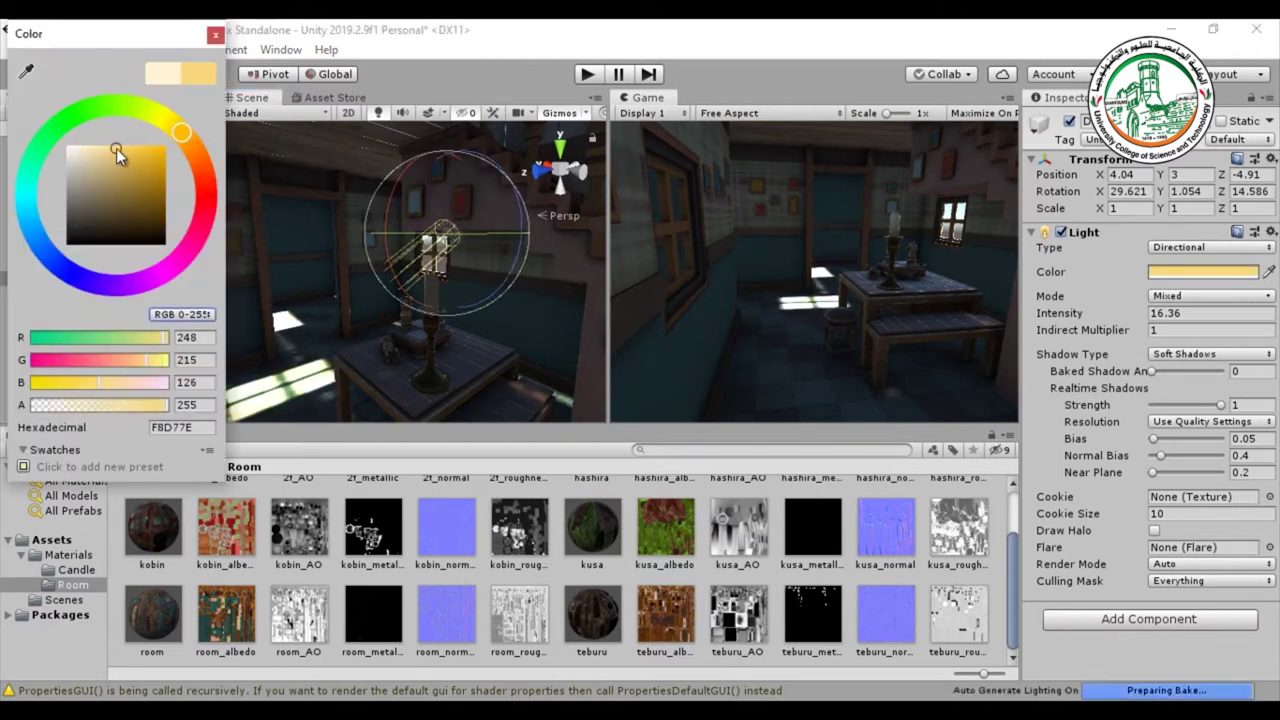
pyautogui.click(211, 37)
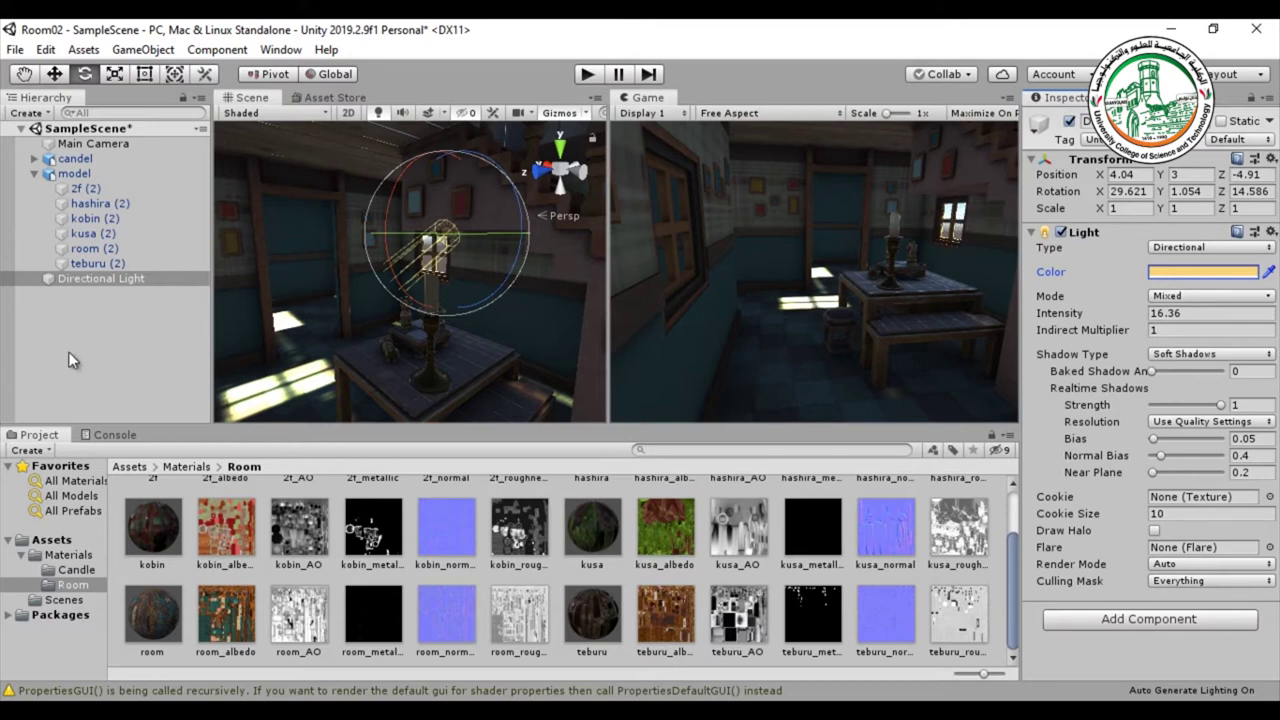
# Collapse the model object in the hierarchy and add an Area Light to the scene.
pyautogui.click(35, 173)
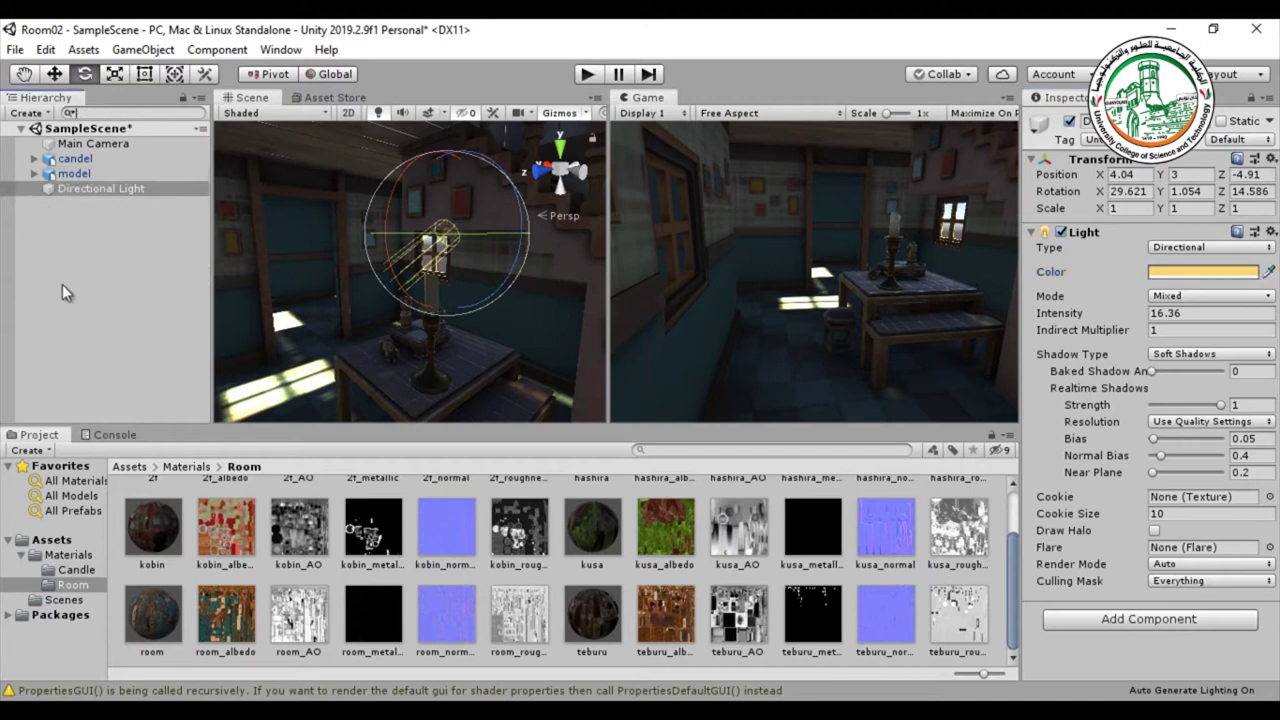
pyautogui.rightClick(66, 272)
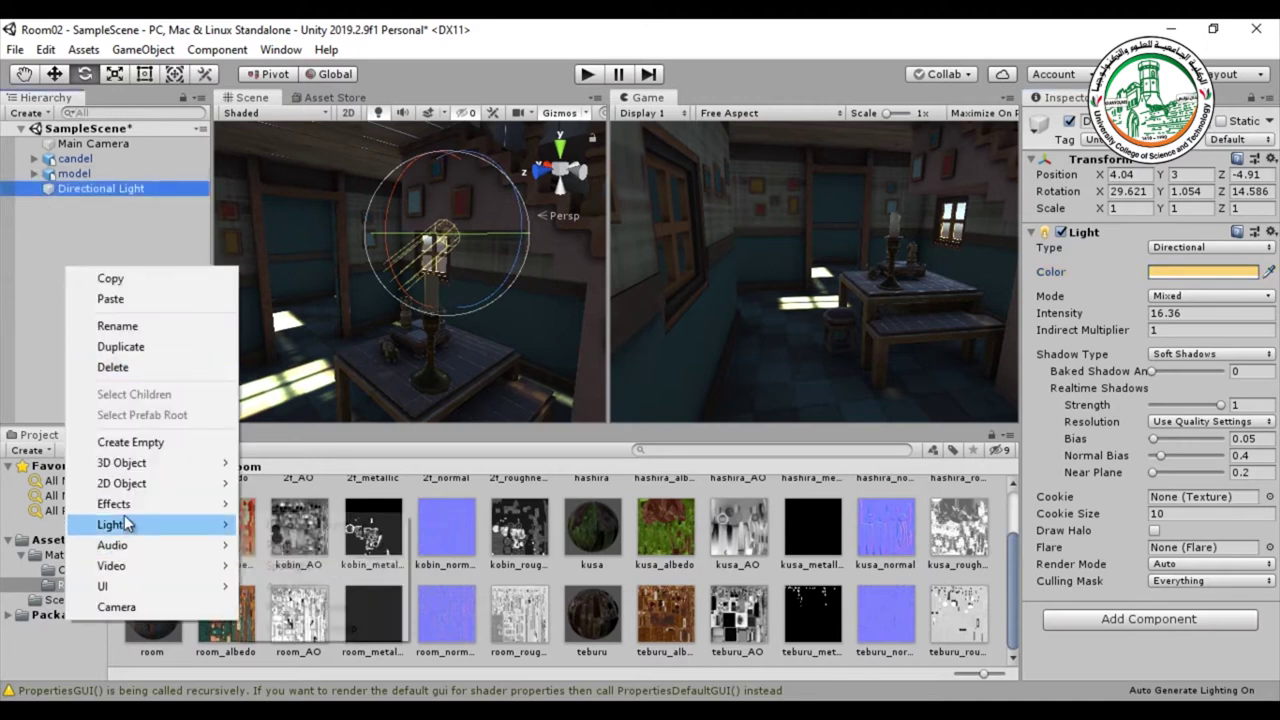
pyautogui.moveTo(125, 526)
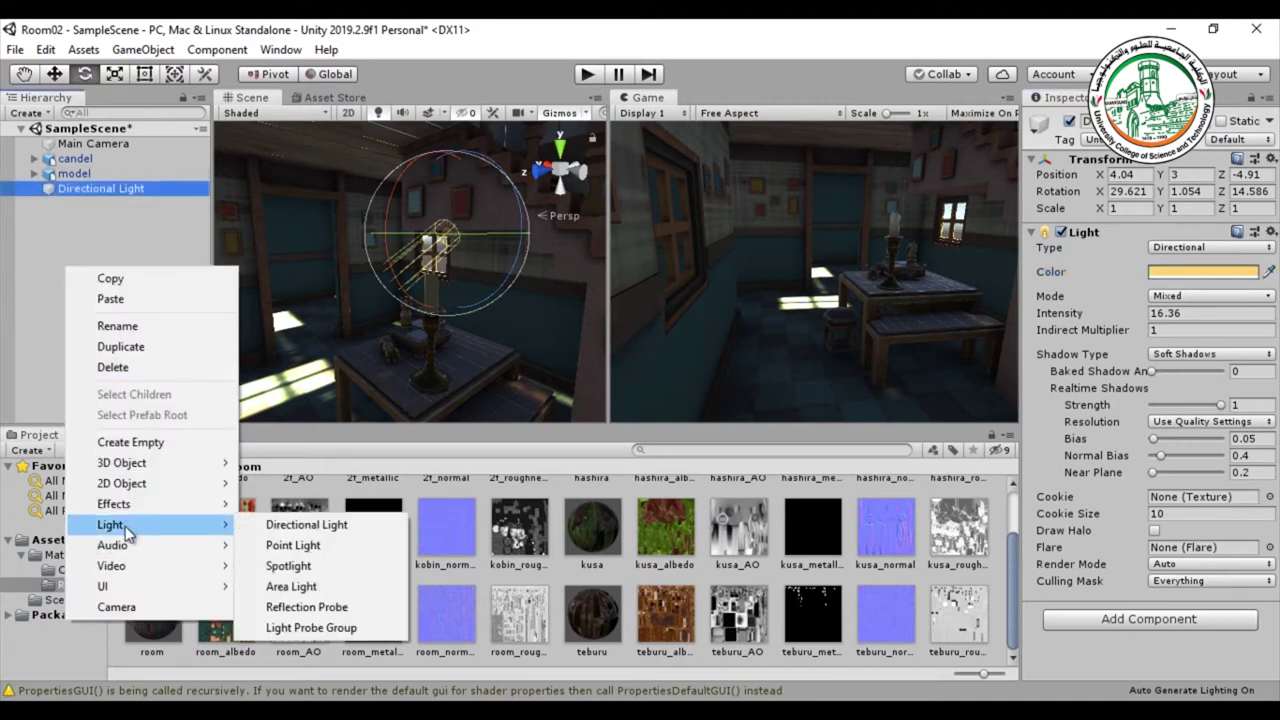
pyautogui.click(318, 588)
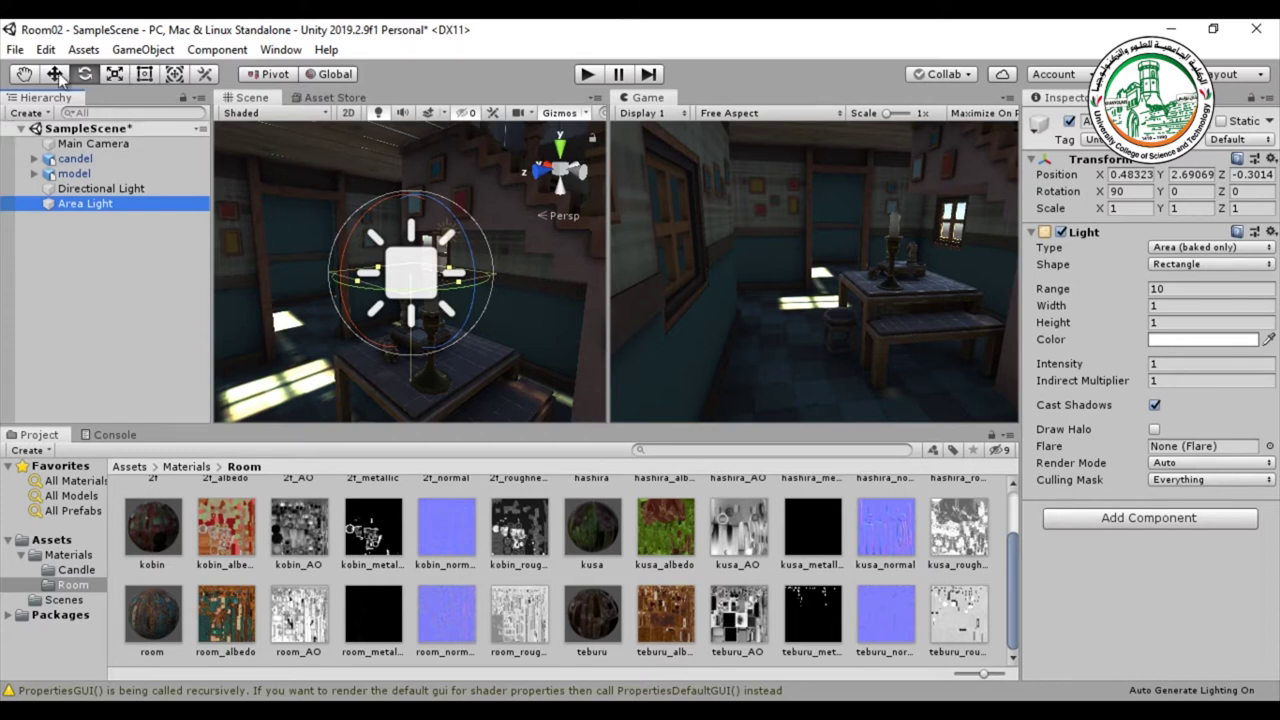
# Rotate Area Light upright, to about X 180, Y -1.53, Z -1.53.
pyautogui.keyDown('alt'); pyautogui.moveTo(286, 256); pyautogui.dragTo(423, 295); pyautogui.keyUp('alt')
pyautogui.scroll(5, 414, 371)
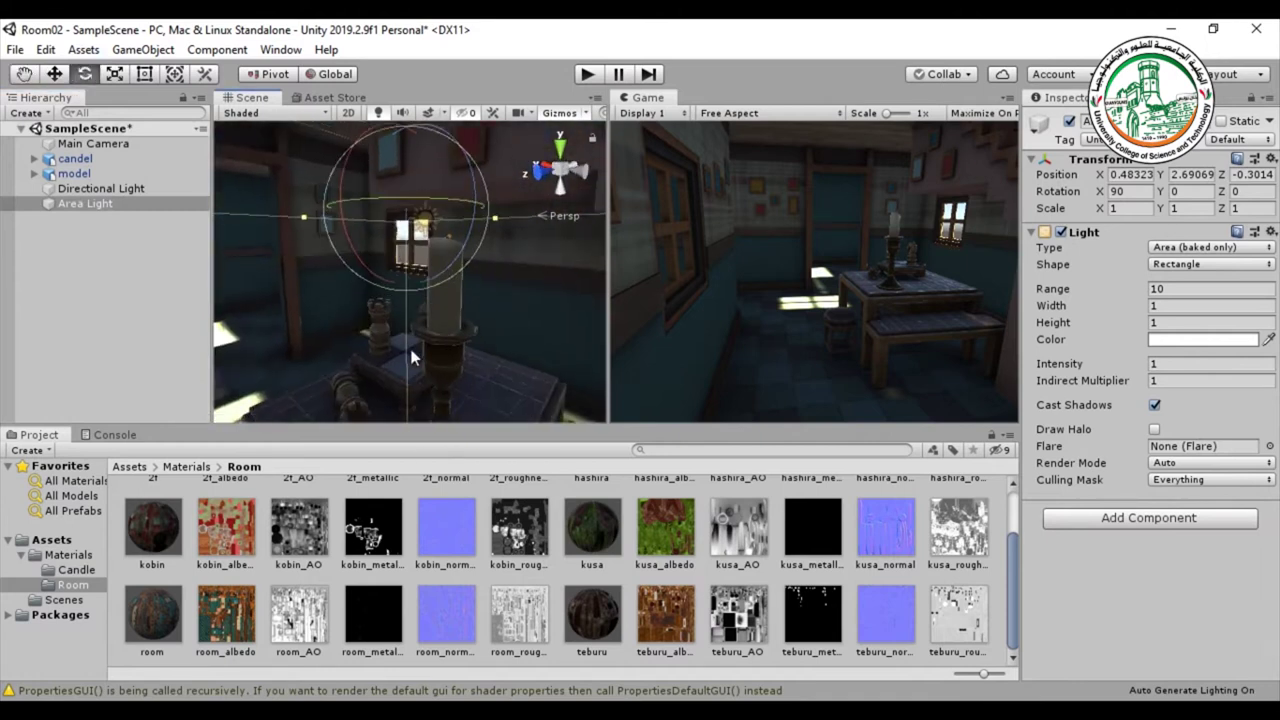
pyautogui.press('f')
pyautogui.keyDown('alt'); pyautogui.moveTo(404, 347); pyautogui.dragTo(400, 395); pyautogui.keyUp('alt')
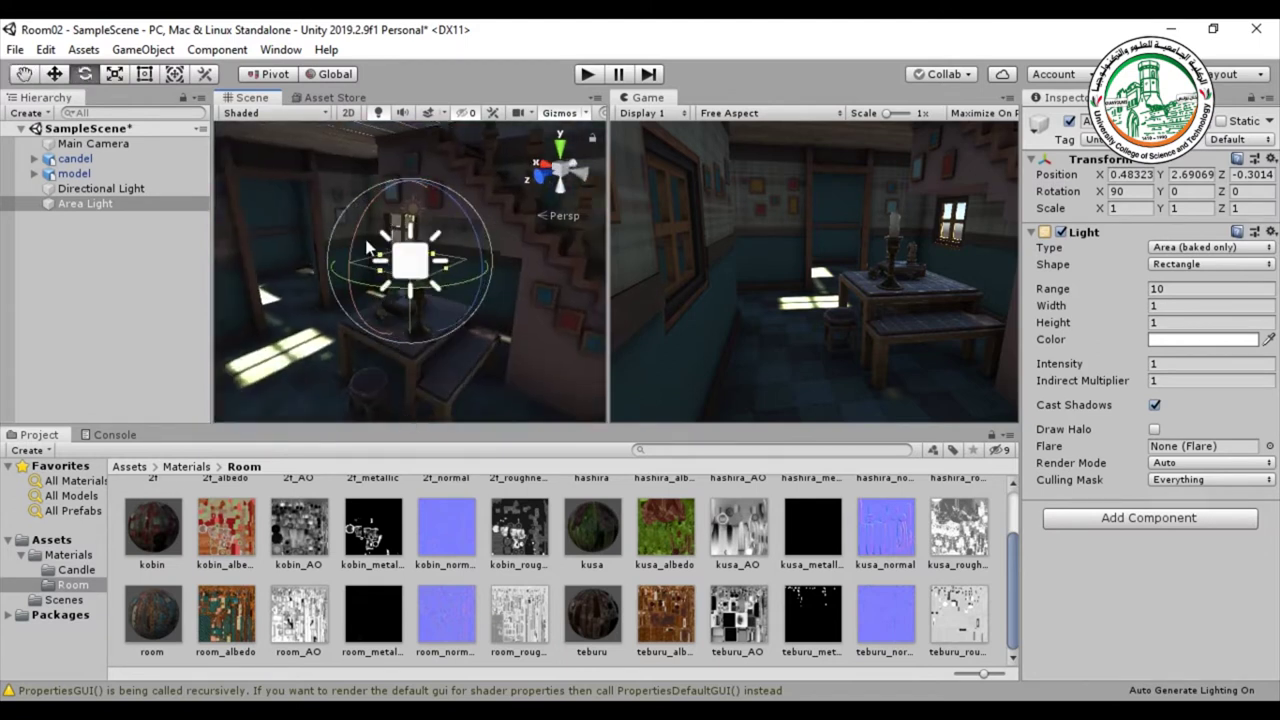
pyautogui.moveTo(358, 221); pyautogui.dragTo(359, 468)
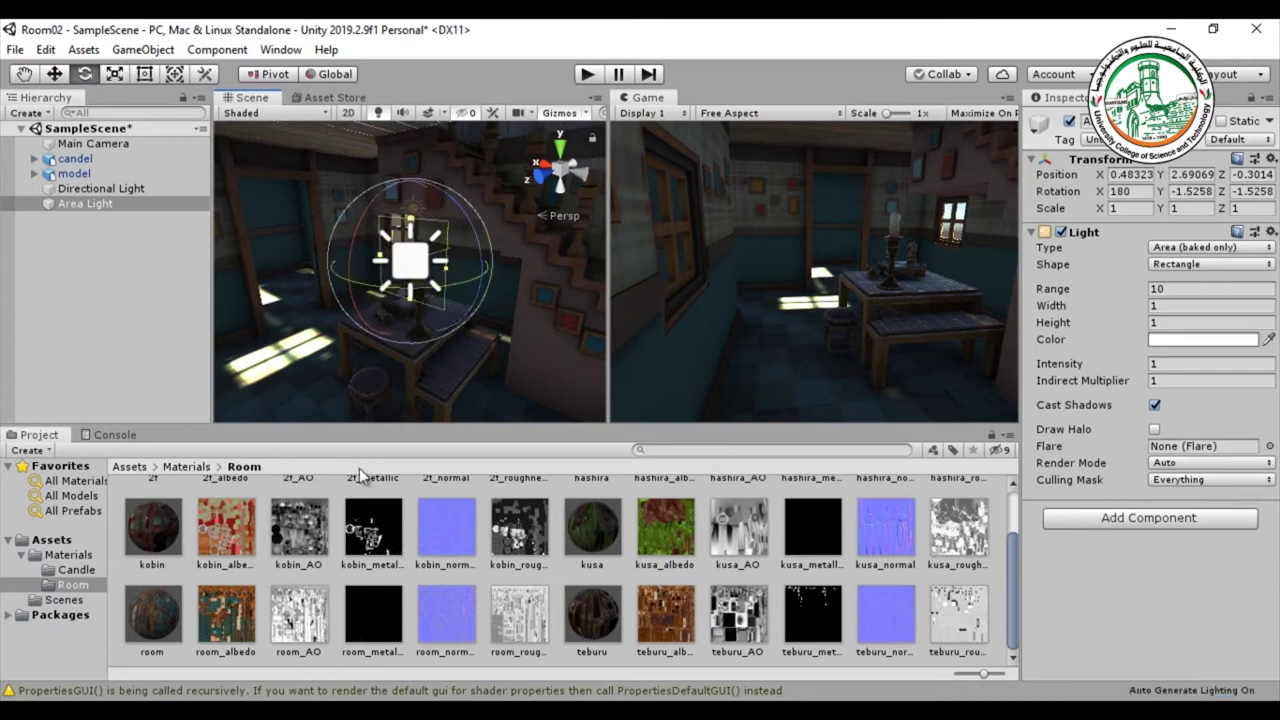
# Show the Scene view as an isometric wireframe and move Area Light along X to about 4.15, over the window.
pyautogui.click(55, 74)
pyautogui.keyDown('alt'); pyautogui.moveTo(300, 340); pyautogui.dragTo(576, 362); pyautogui.keyUp('alt')
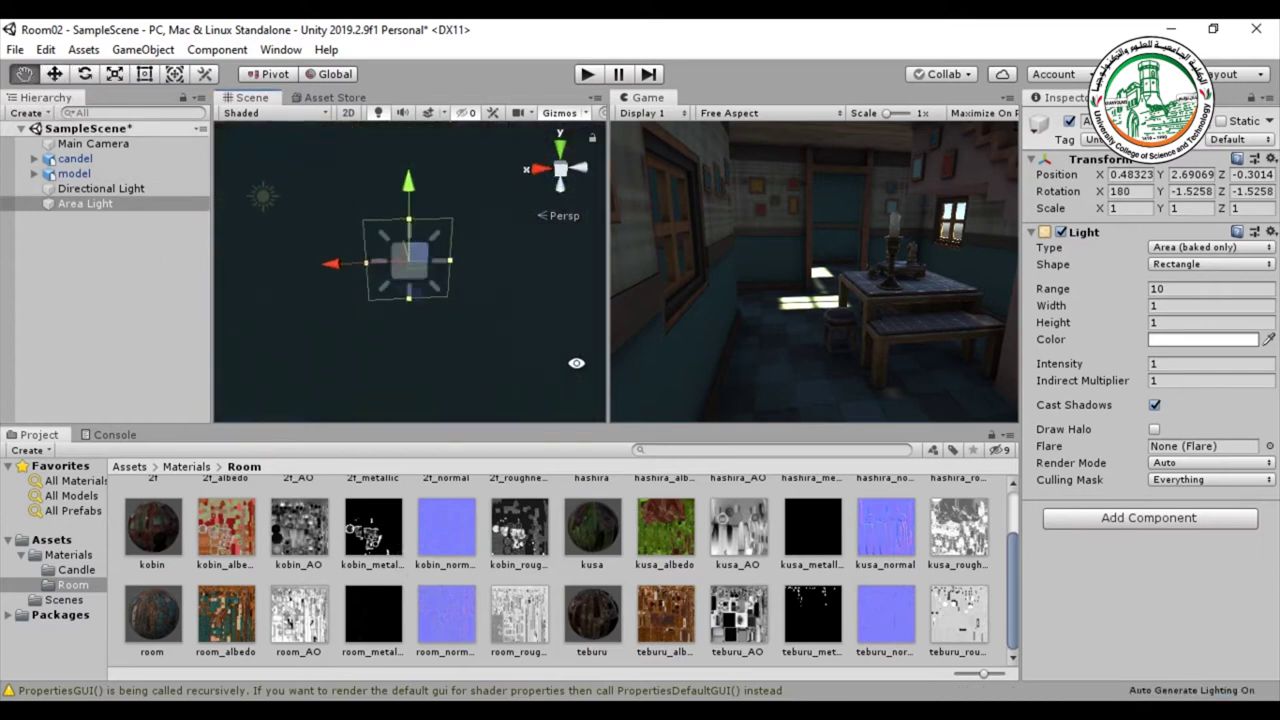
pyautogui.click(278, 115)
pyautogui.click(105, 76)
pyautogui.keyDown('alt'); pyautogui.moveTo(415, 270); pyautogui.dragTo(600, 280); pyautogui.keyUp('alt')
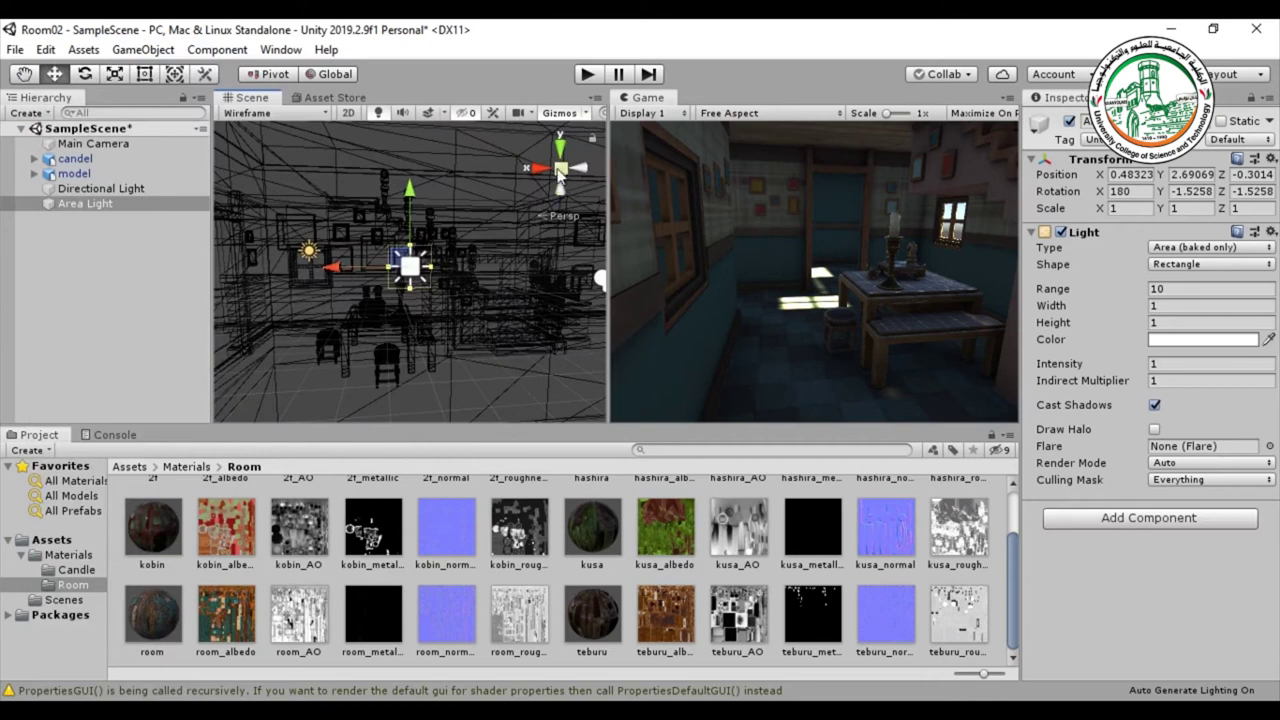
pyautogui.click(561, 169)
pyautogui.keyDown('alt'); pyautogui.moveTo(374, 270); pyautogui.dragTo(245, 282); pyautogui.keyUp('alt')
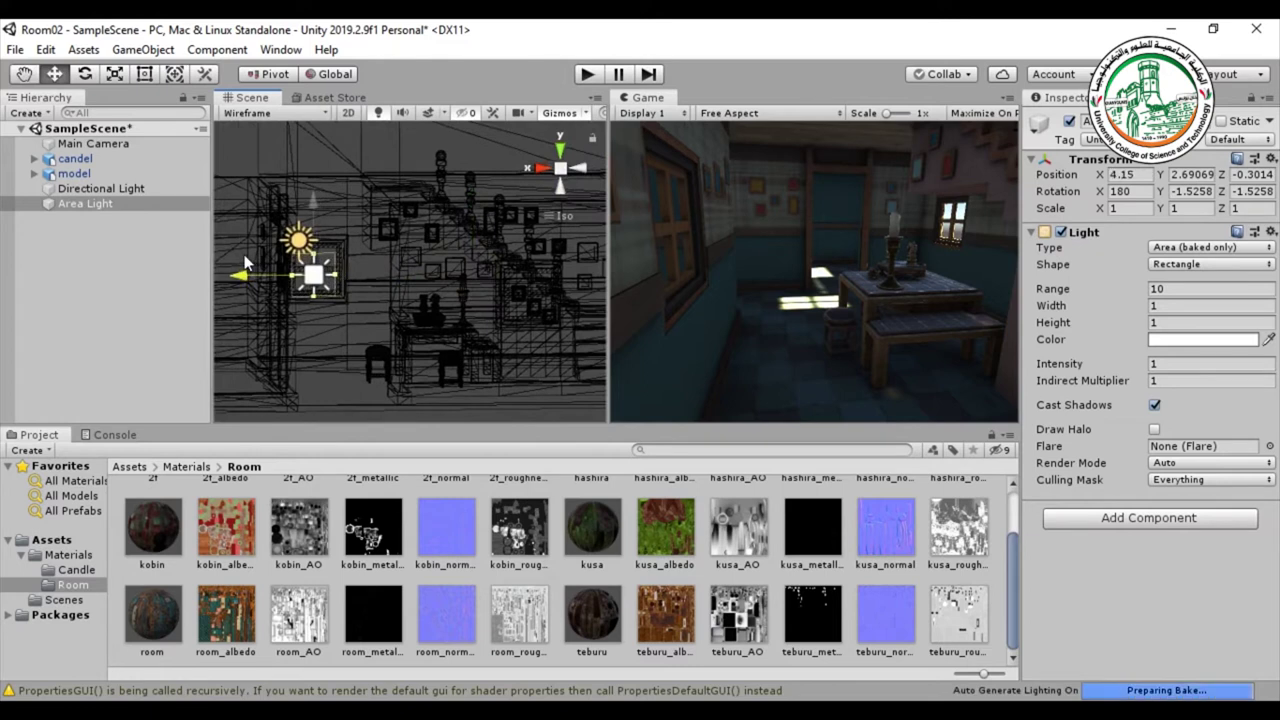
# Enlarge Area Light to about 1.85 wide and 1.91 high, and place it at about X 4.21, Y 2.79.
pyautogui.keyDown('alt'); pyautogui.moveTo(360, 318); pyautogui.dragTo(360, 350); pyautogui.keyUp('alt')
pyautogui.scroll(3, 411, 312)
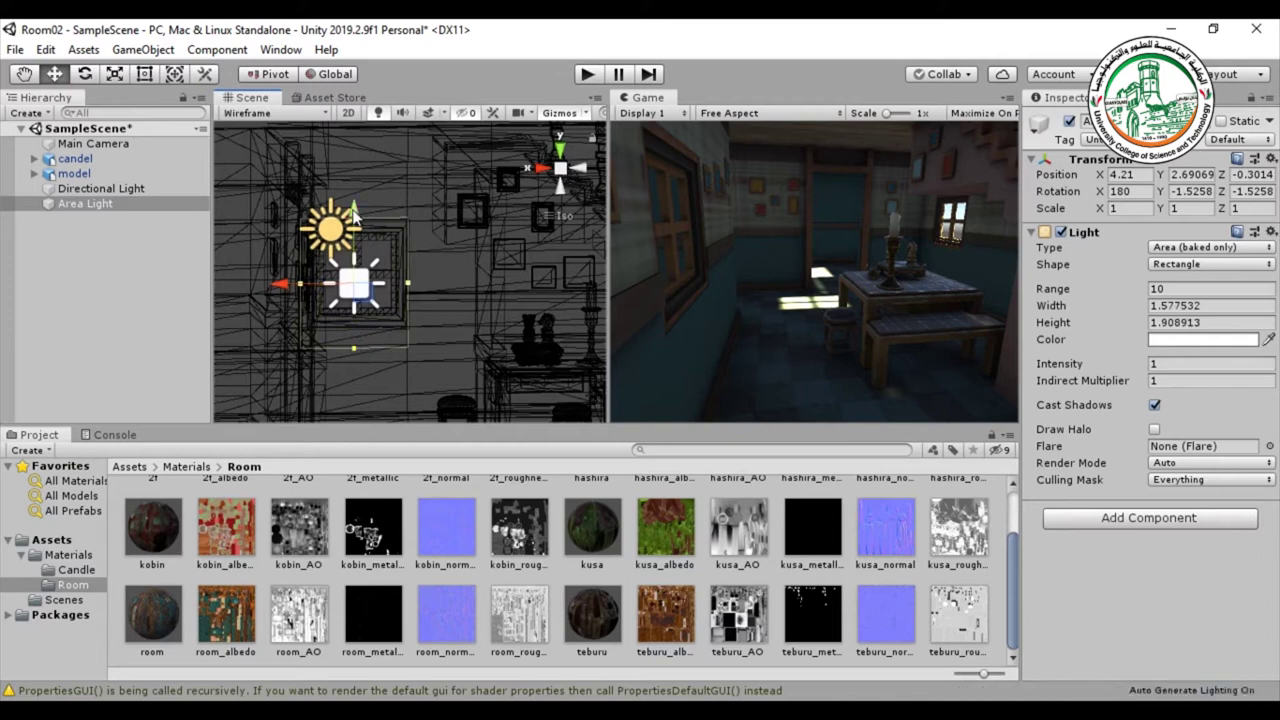
pyautogui.moveTo(352, 205); pyautogui.dragTo(352, 197)
pyautogui.moveTo(408, 276); pyautogui.dragTo(414, 269)
# View the scene from the top and move Area Light along Z to about -3.59, near the window wall.
pyautogui.click(560, 150)
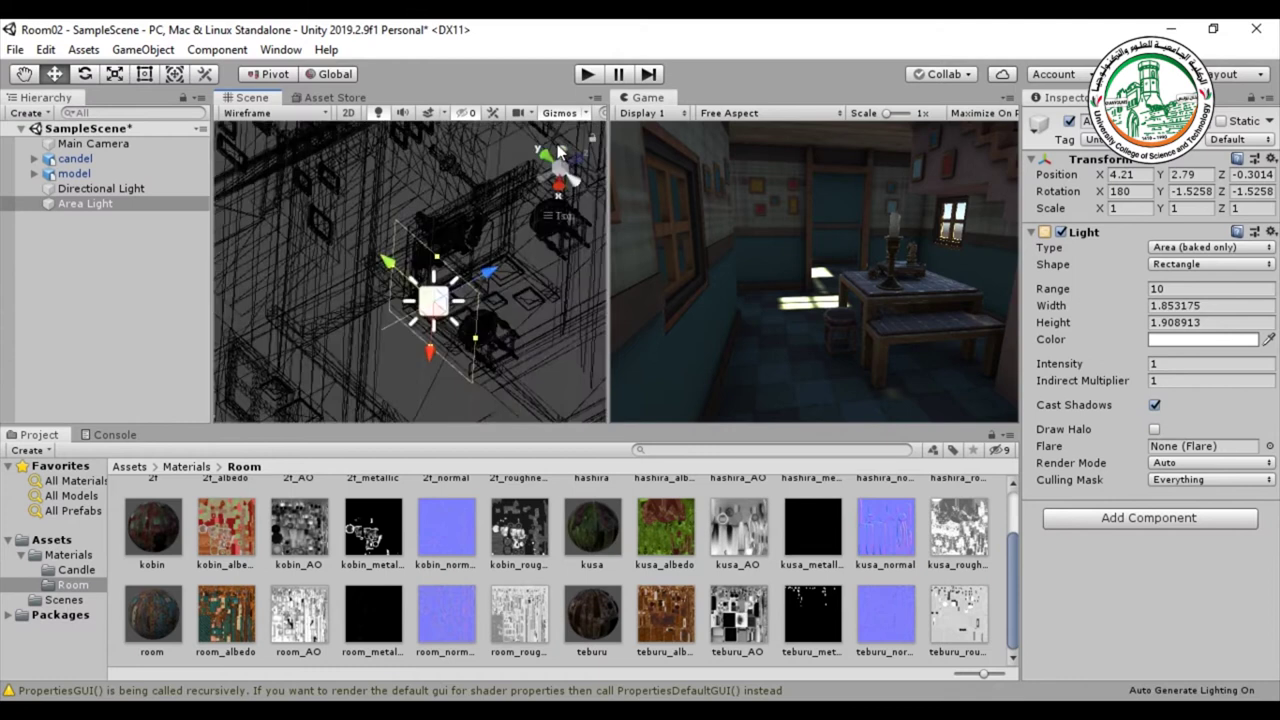
pyautogui.scroll(-6, 533, 215)
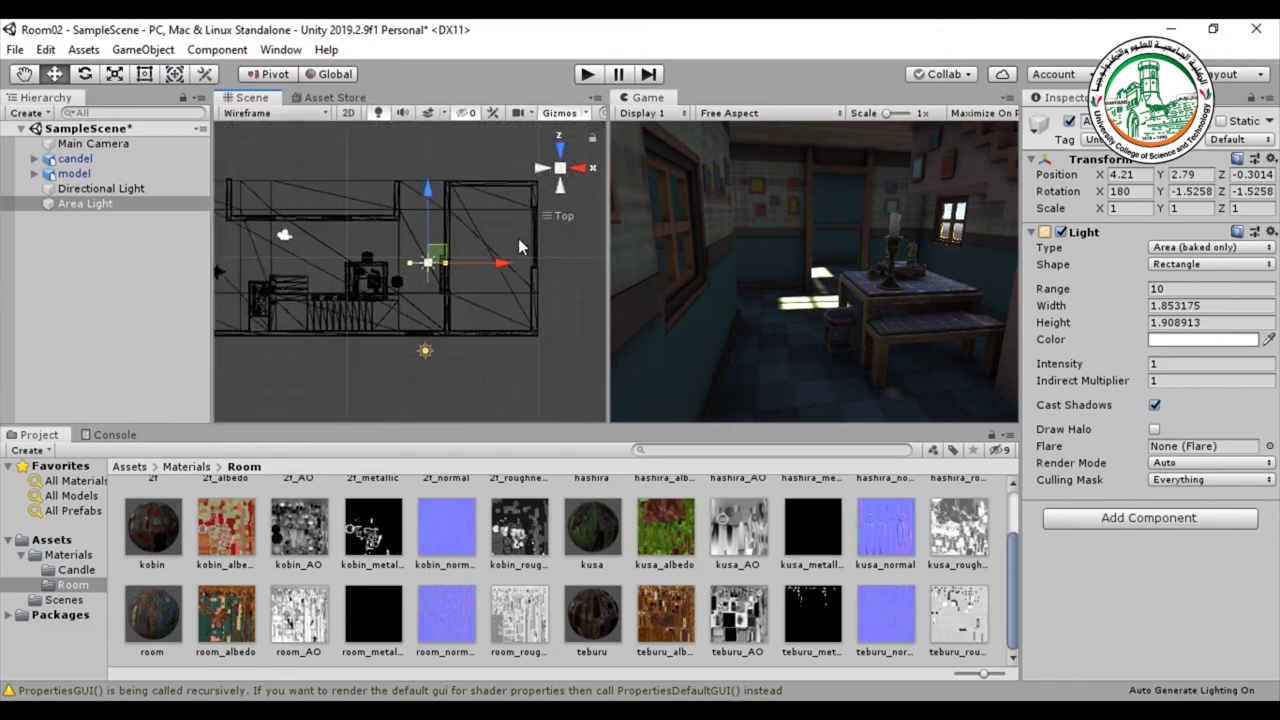
pyautogui.moveTo(431, 188); pyautogui.dragTo(428, 258)
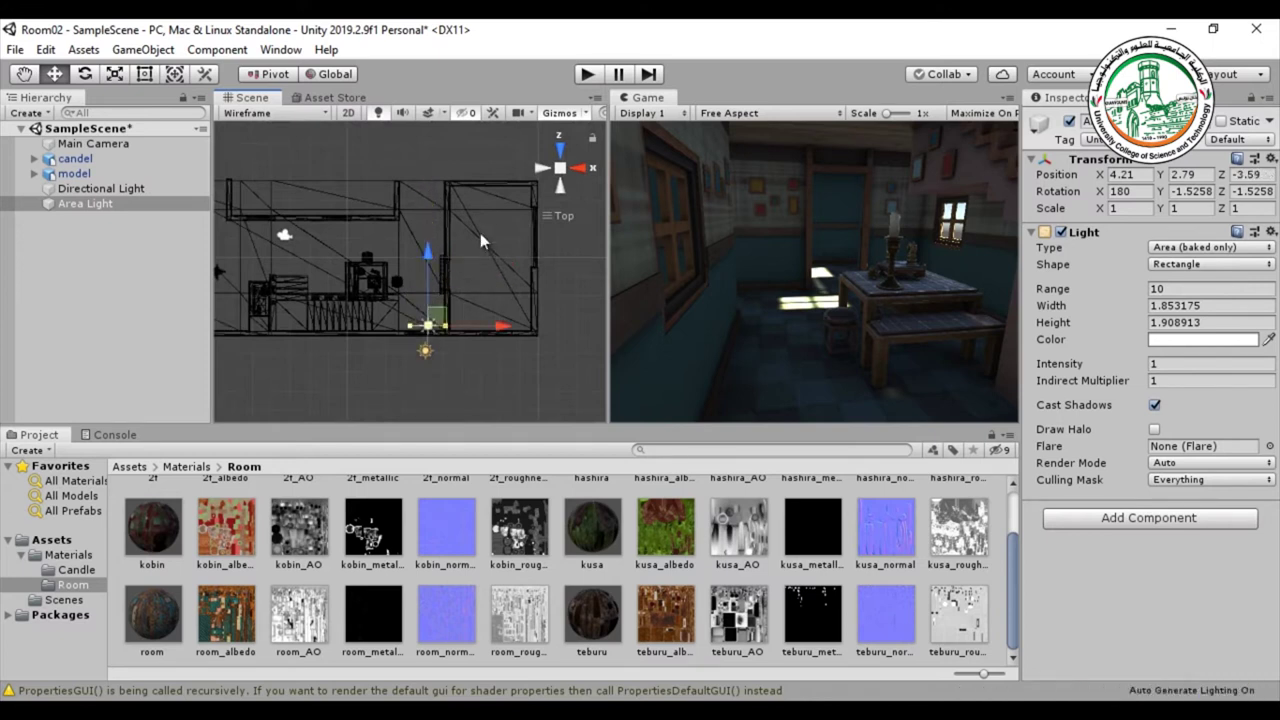
# Show the Scene view as Shaded and move Area Light over the window, to about X 3.72, Y 2.39.
pyautogui.click(270, 113)
pyautogui.click(82, 62)
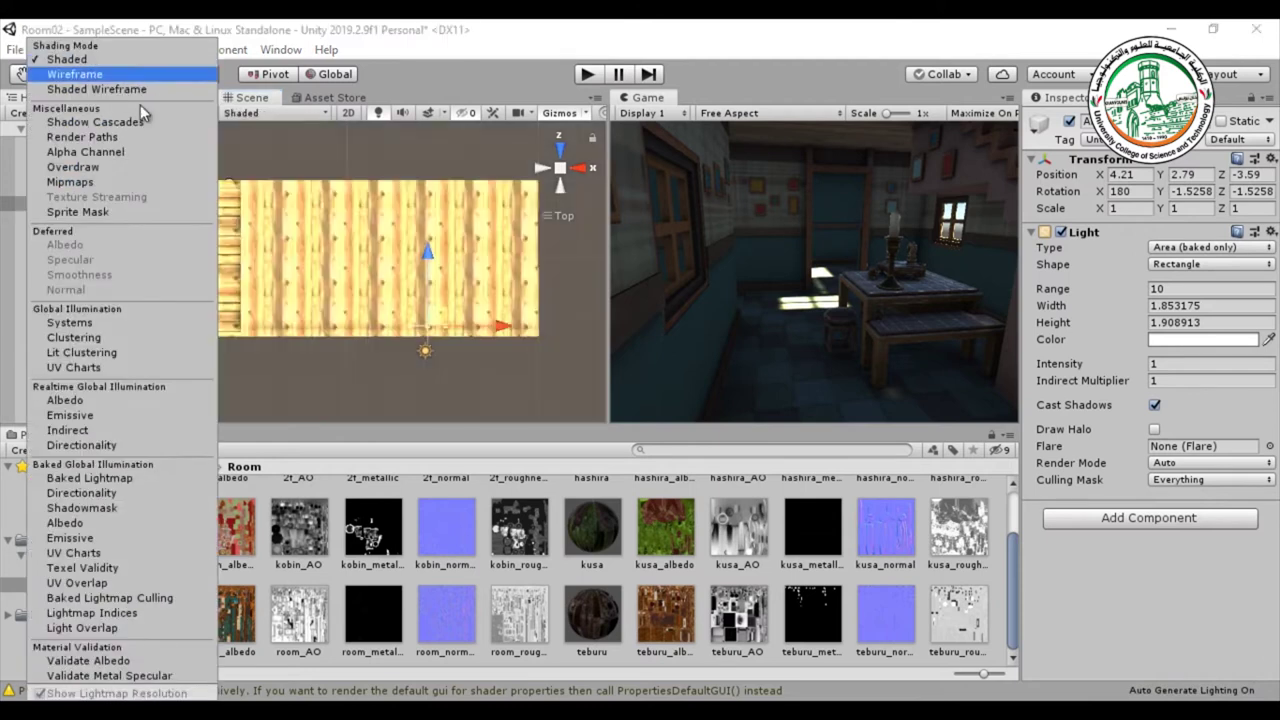
pyautogui.click(563, 200)
pyautogui.moveTo(563, 200)
pyautogui.keyDown('alt'); pyautogui.mouseDown()
pyautogui.moveTo(539, 213)
pyautogui.moveTo(555, 209)
pyautogui.mouseUp(); pyautogui.keyUp('alt')
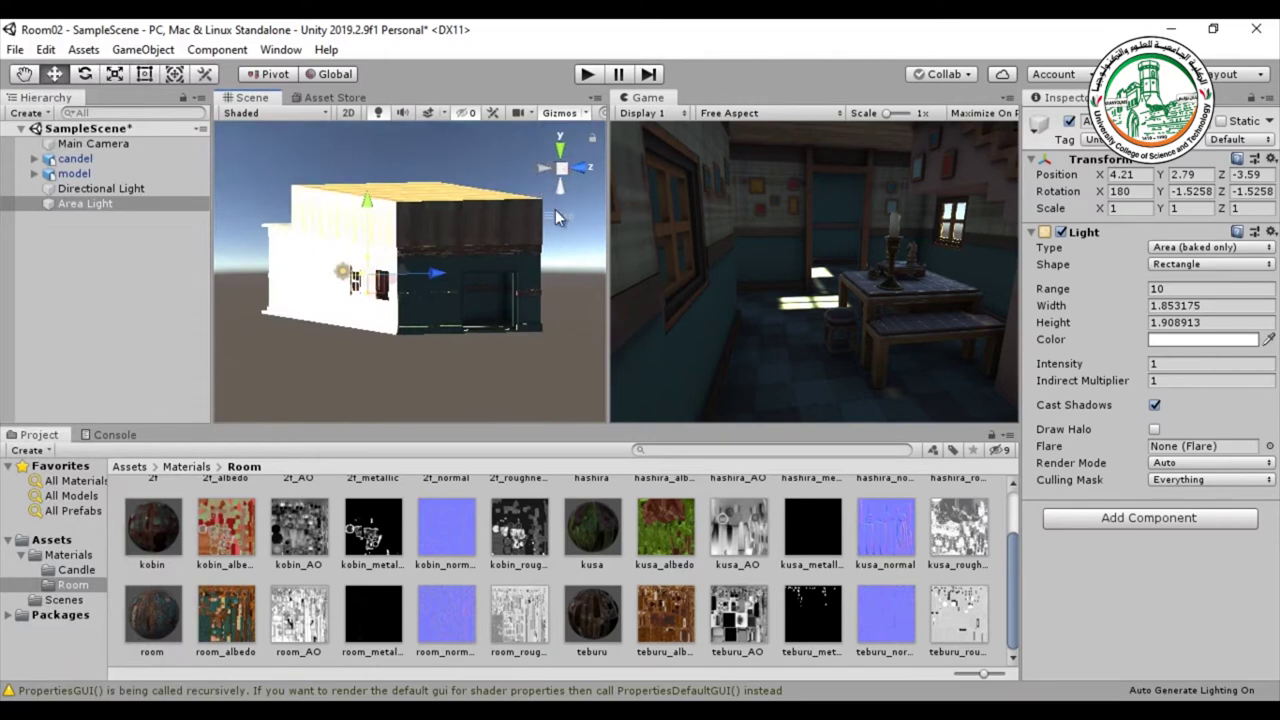
pyautogui.scroll(6, 555, 209)
pyautogui.keyDown('alt'); pyautogui.moveTo(410, 267); pyautogui.dragTo(329, 286); pyautogui.keyUp('alt')
pyautogui.press('f')
pyautogui.moveTo(407, 202); pyautogui.dragTo(182, 352)
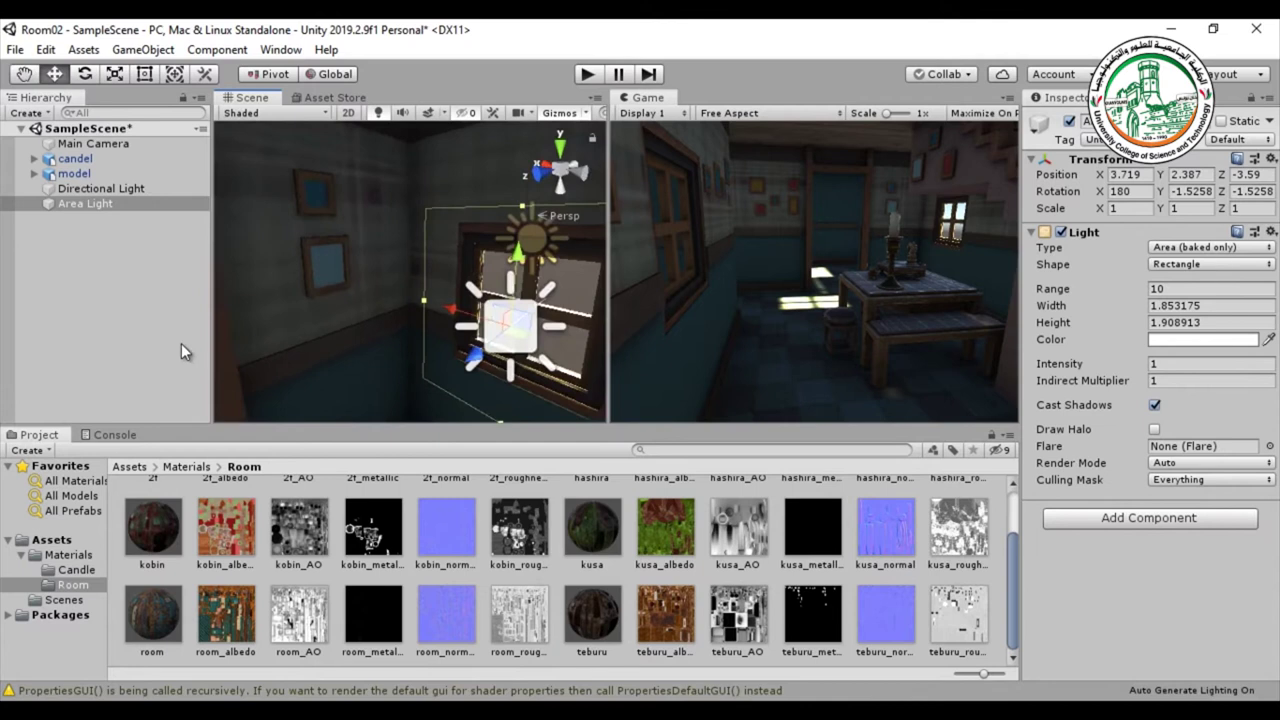
# Move Area Light along Z to about -3.7, close against the window.
pyautogui.click(181, 349)
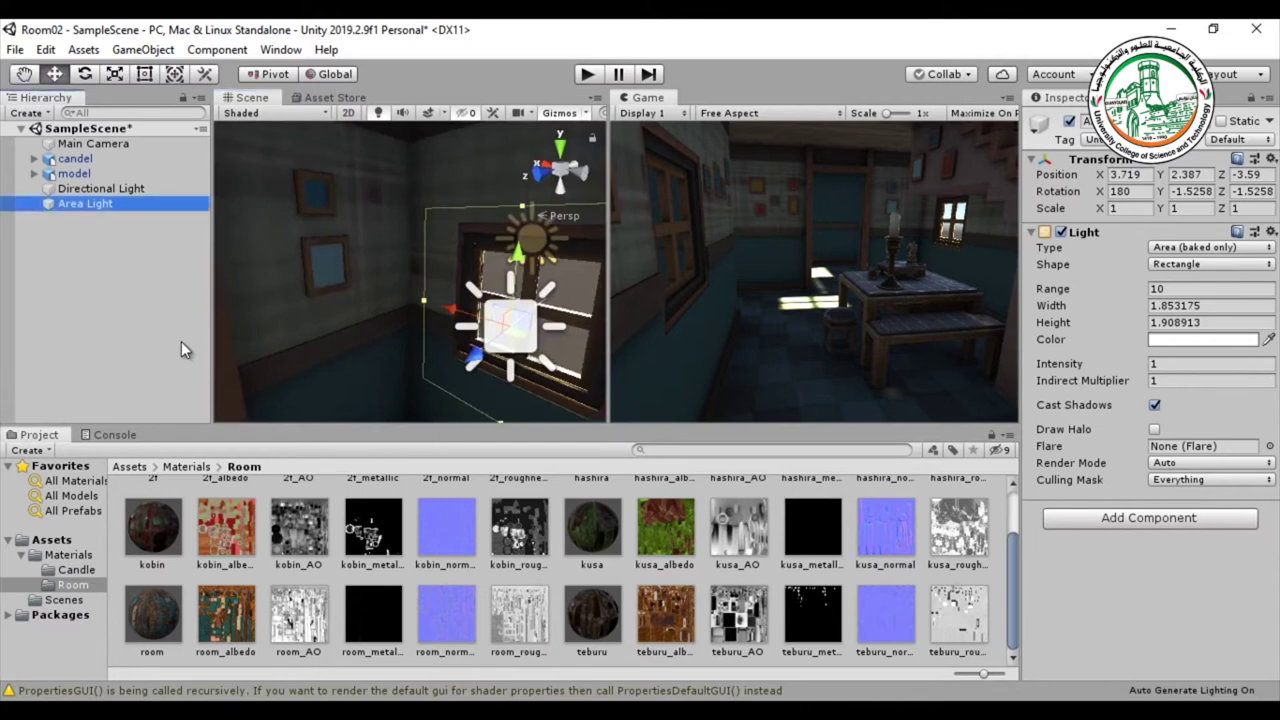
pyautogui.scroll(-6, 345, 325)
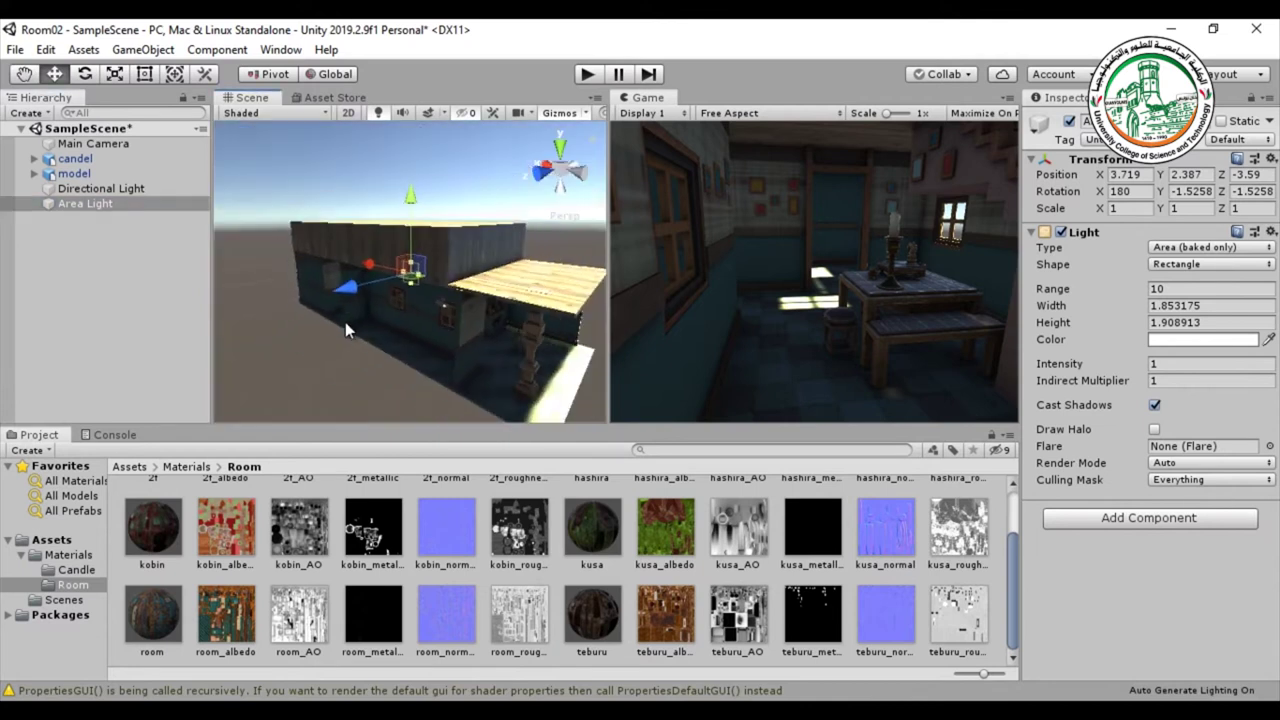
pyautogui.scroll(5, 350, 325)
pyautogui.keyDown('alt'); pyautogui.moveTo(360, 320); pyautogui.dragTo(186, 260); pyautogui.keyUp('alt')
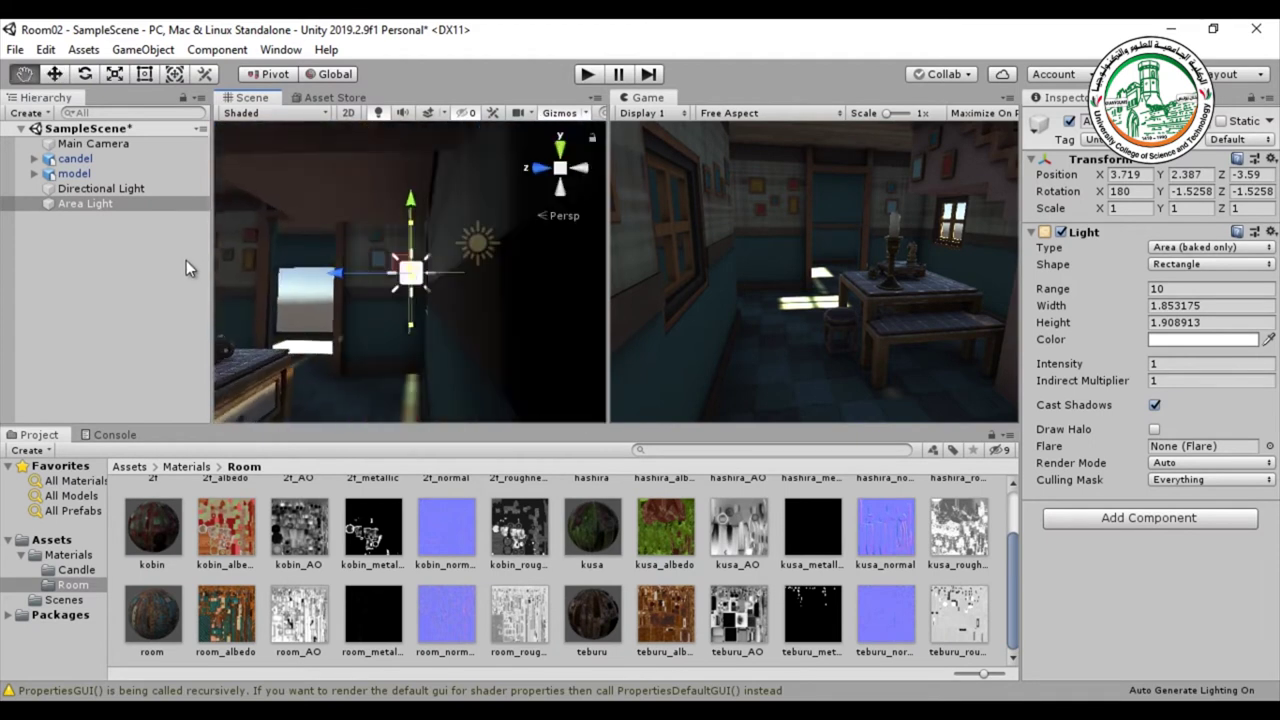
pyautogui.moveTo(343, 271); pyautogui.dragTo(496, 341)
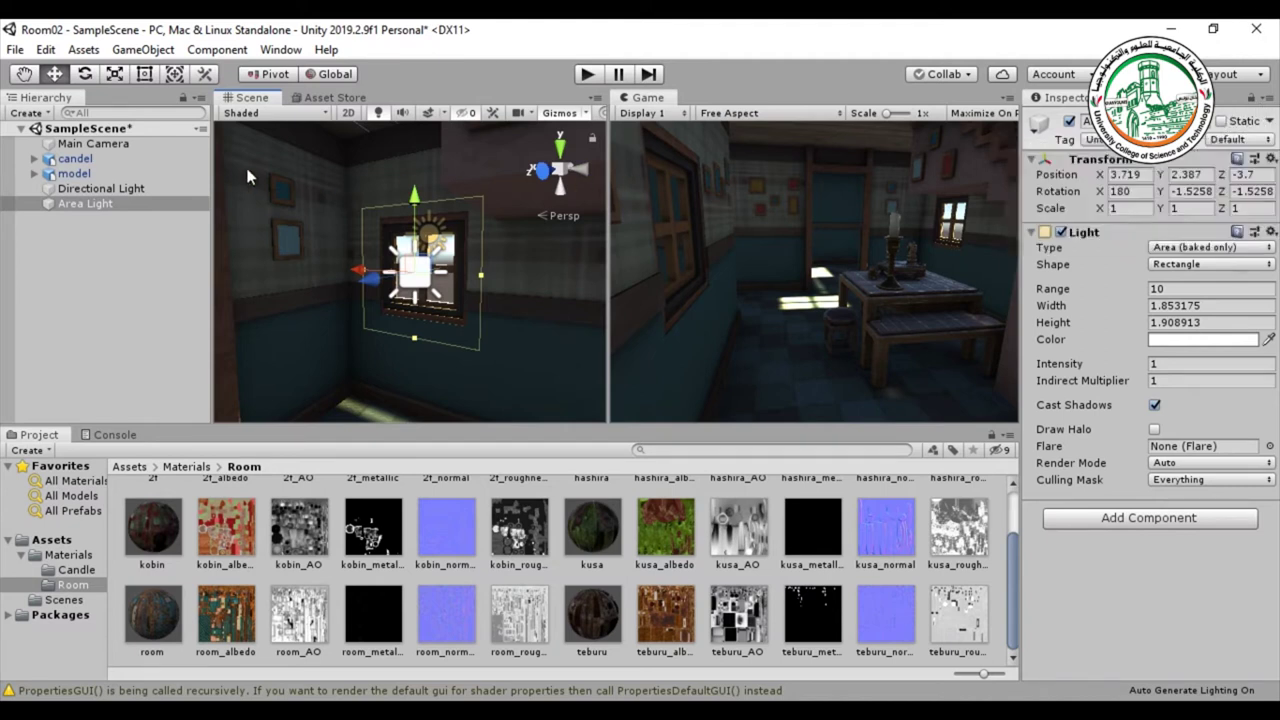
# Mark the model object as Static, applying the static flags to all its child objects.
pyautogui.click(70, 174)
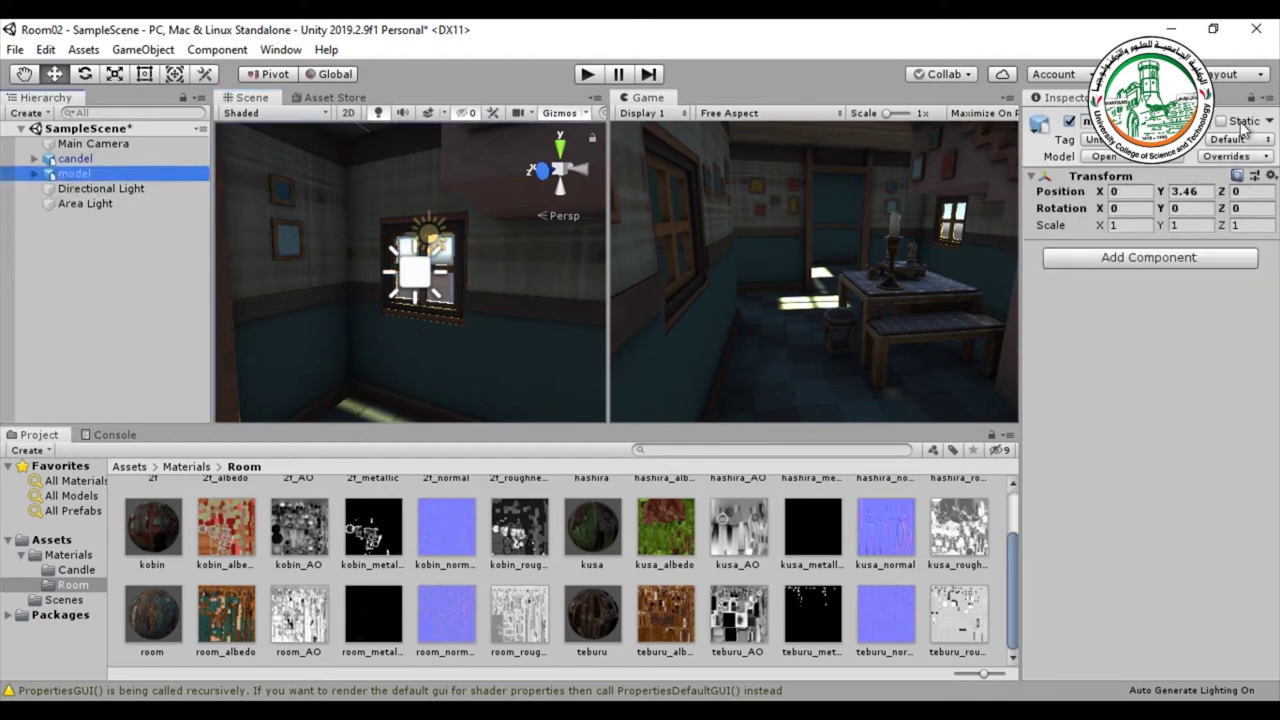
pyautogui.click(1223, 122)
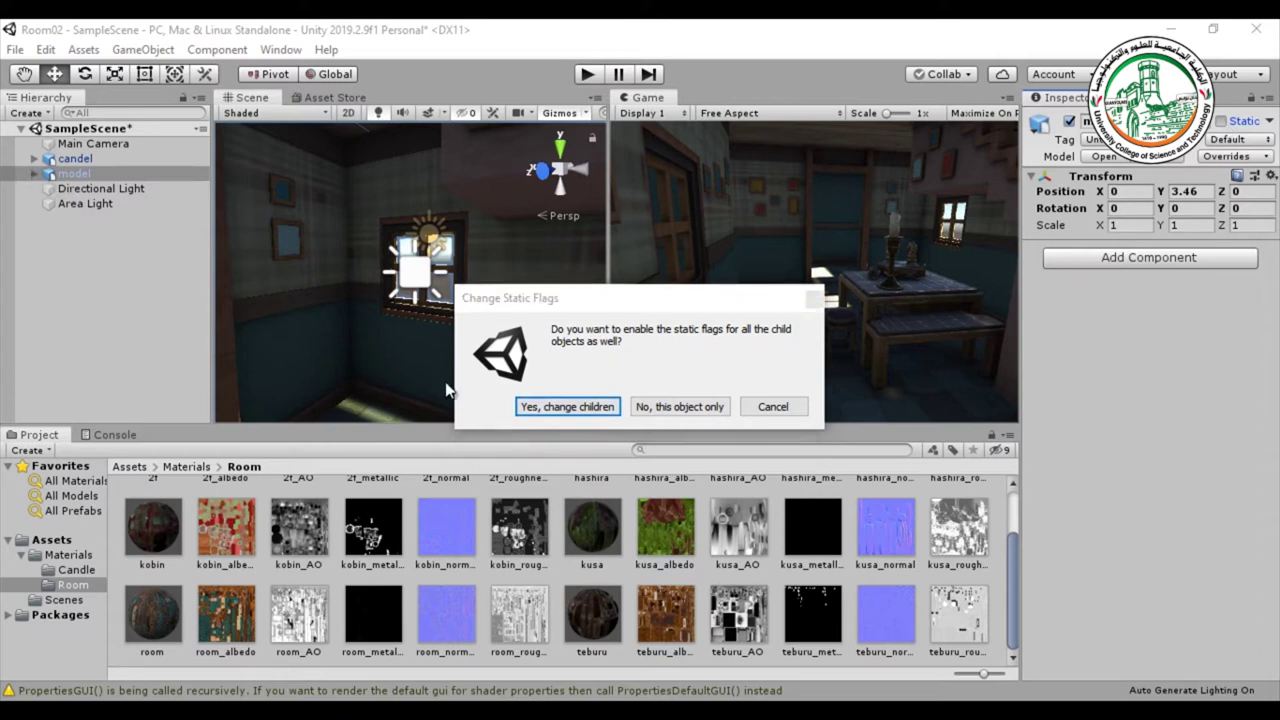
pyautogui.click(760, 414)
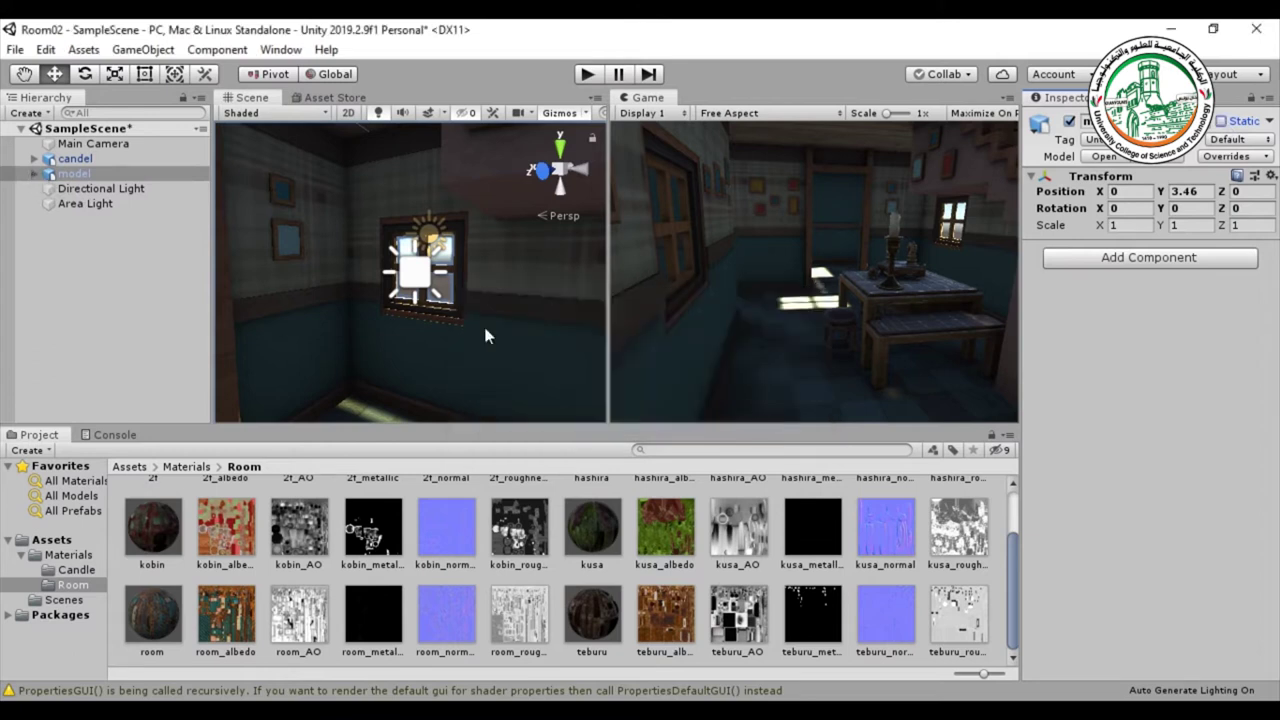
pyautogui.click(34, 174)
pyautogui.click(34, 174)
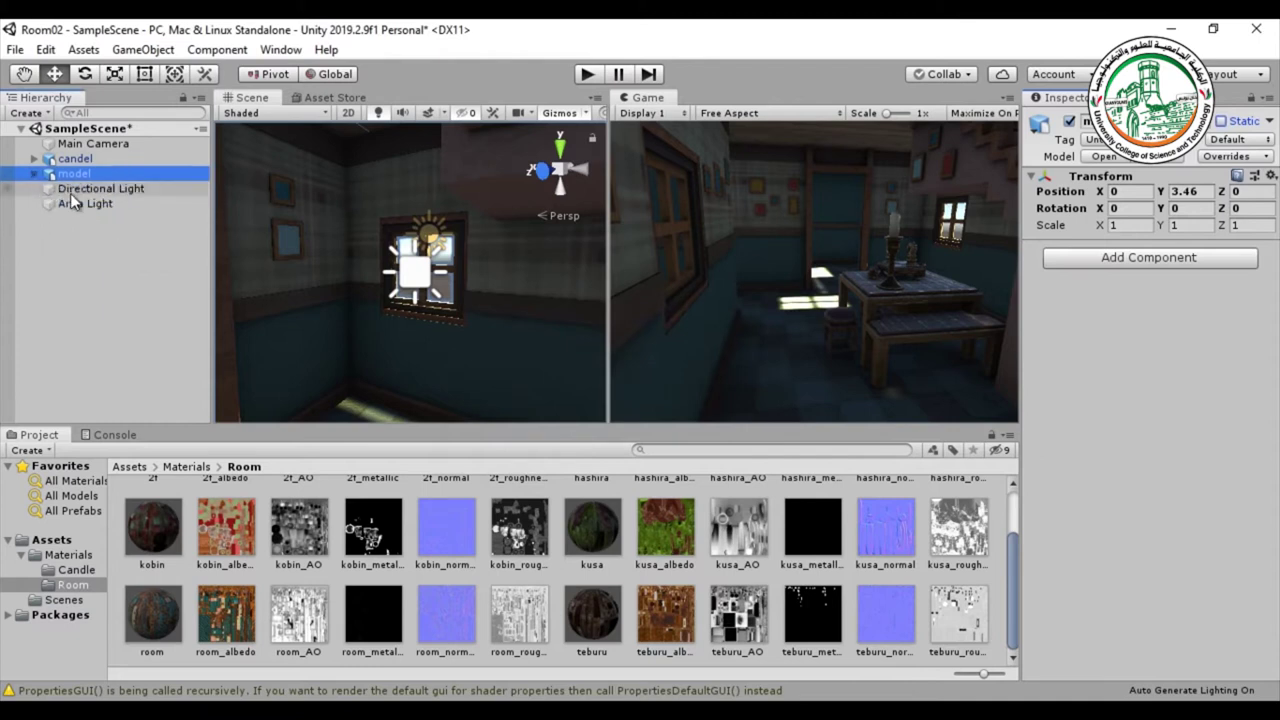
pyautogui.click(1220, 121)
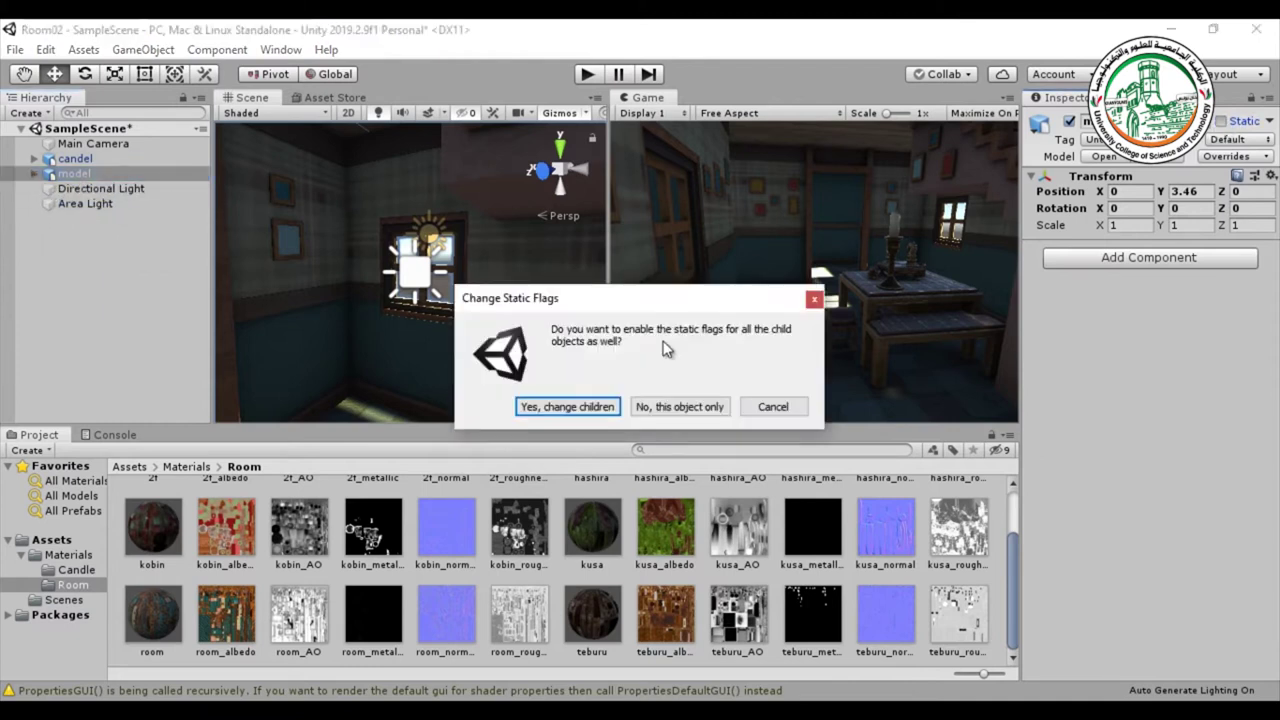
pyautogui.click(529, 412)
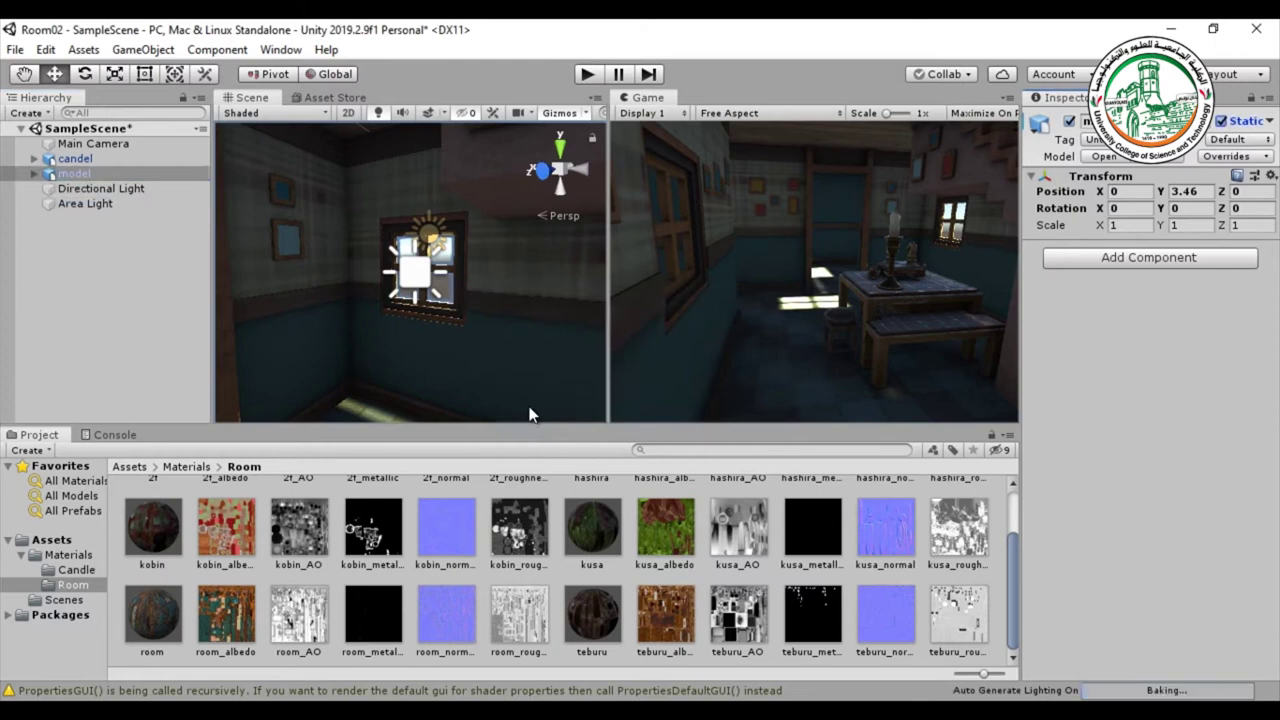
# Set Area Light's Intensity to about 84.41.
pyautogui.click(93, 204)
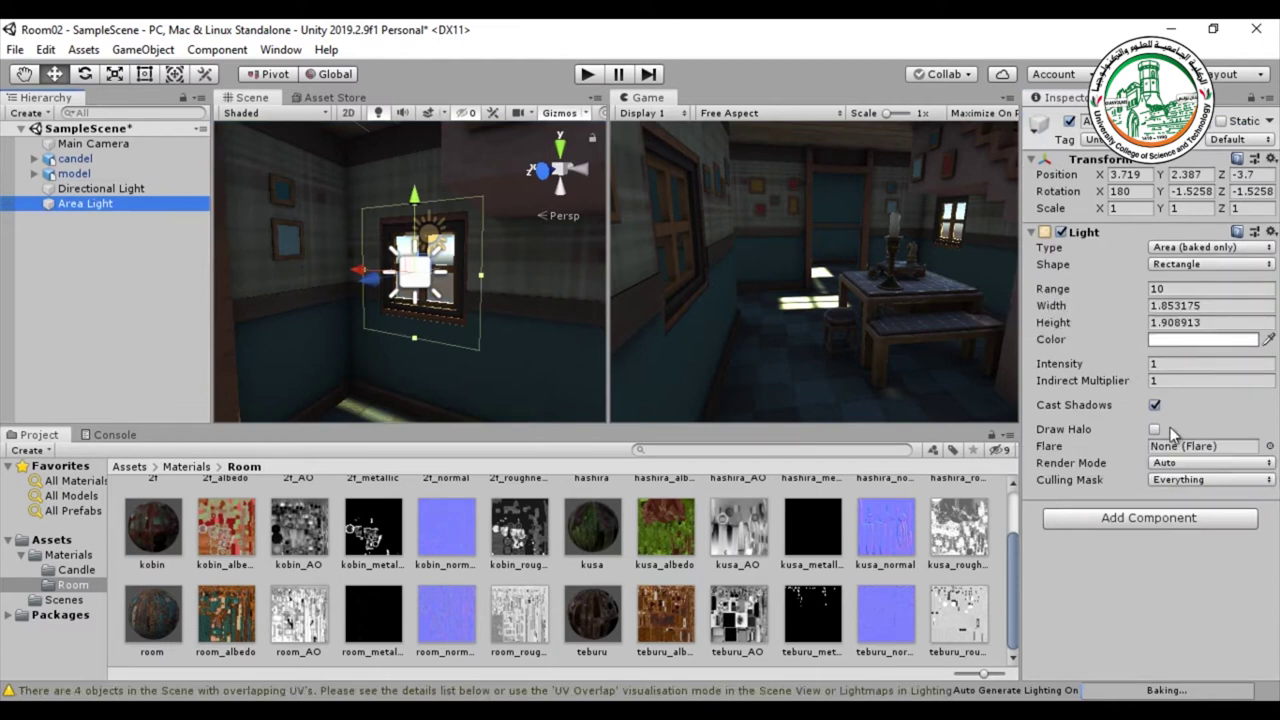
pyautogui.moveTo(1056, 370); pyautogui.dragTo(760, 326)
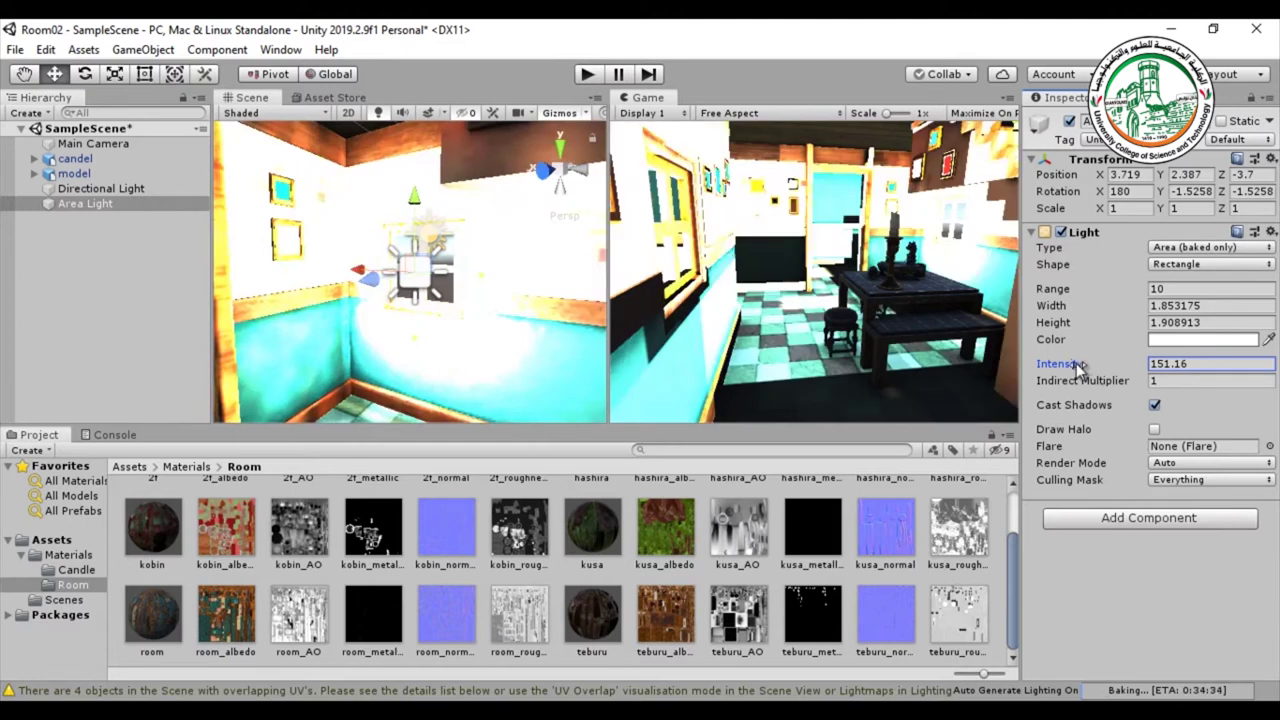
pyautogui.moveTo(1042, 368); pyautogui.dragTo(1180, 380)
pyautogui.moveTo(816, 398); pyautogui.dragTo(252, 408)
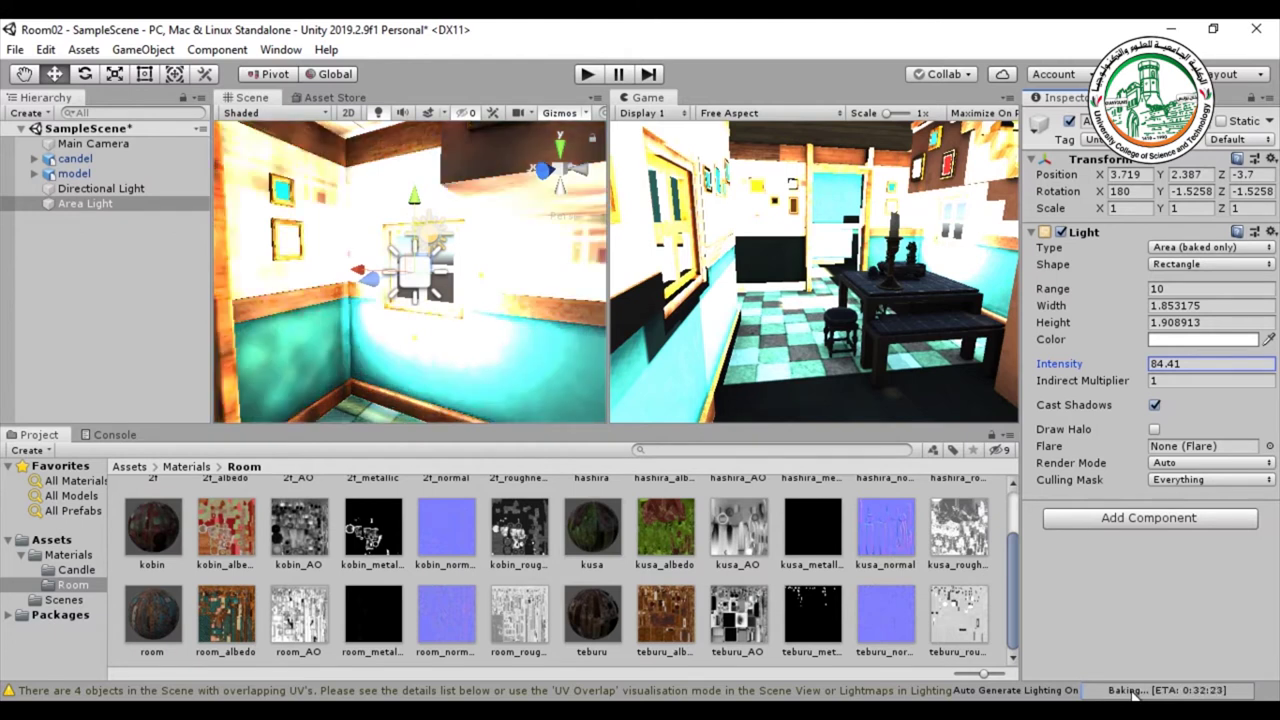
# Open the Lighting Settings window and dock it beside the Inspector.
pyautogui.click(272, 54)
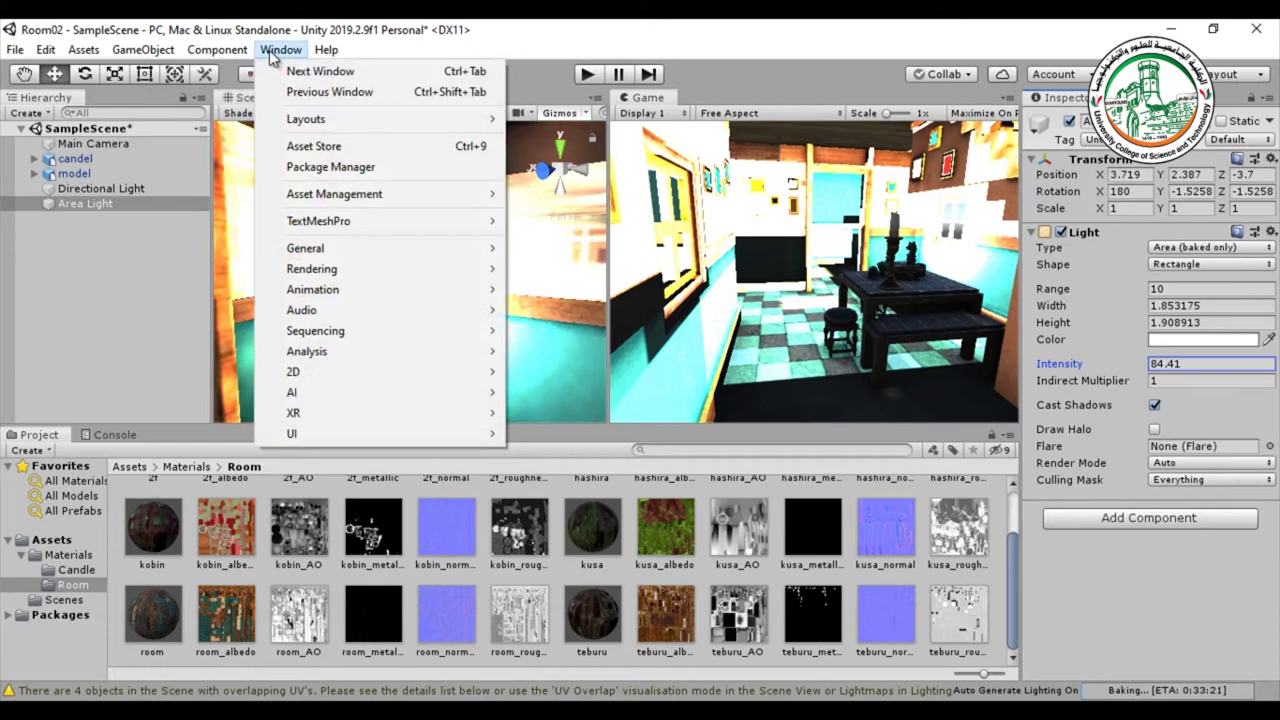
pyautogui.moveTo(371, 270)
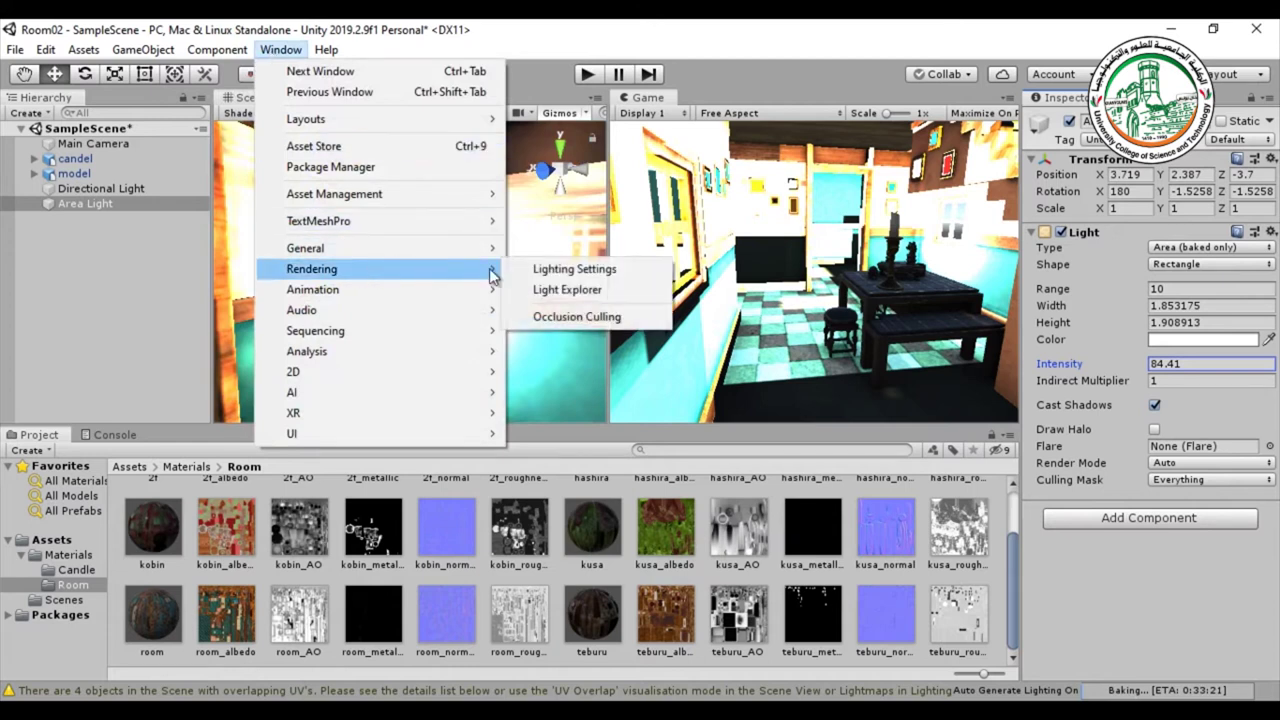
pyautogui.click(540, 271)
pyautogui.moveTo(461, 36); pyautogui.dragTo(487, 127)
pyautogui.moveTo(400, 122); pyautogui.dragTo(1083, 96)
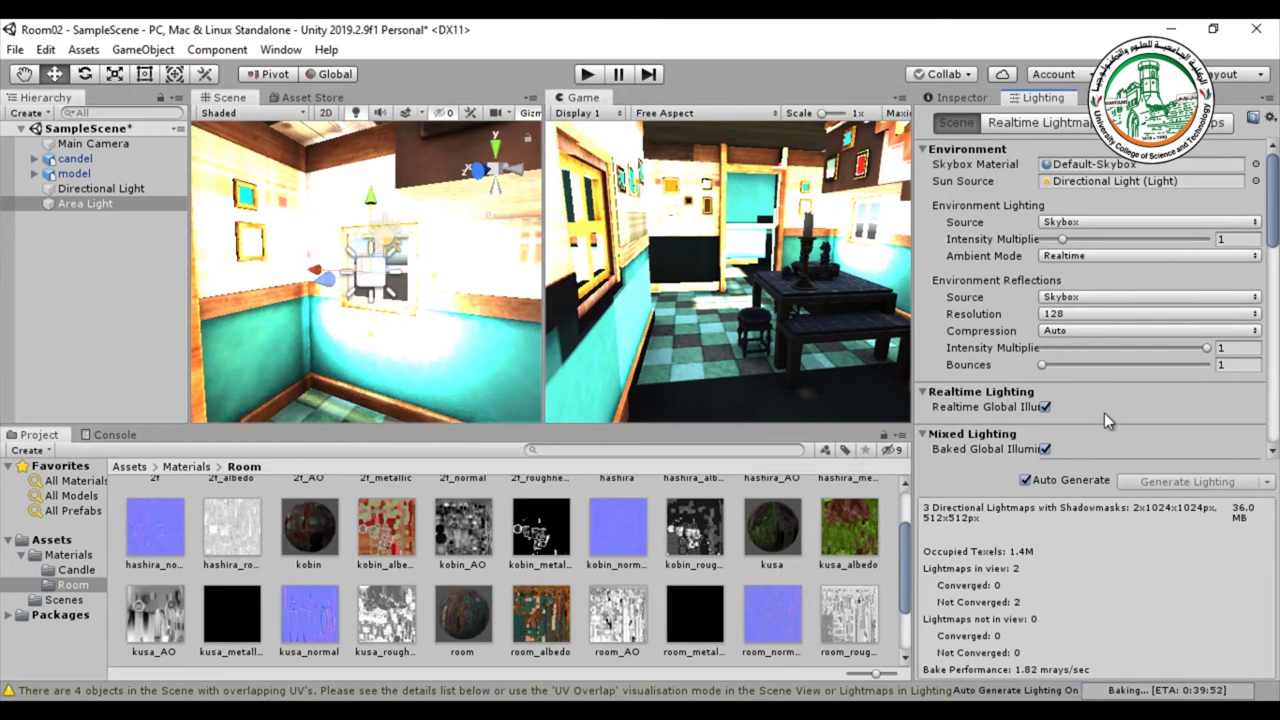
# Switch the scene's Lightmapper to Enlighten (Deprecated) and set Lightmap Size to 256.
pyautogui.scroll(-2, 1097, 410)
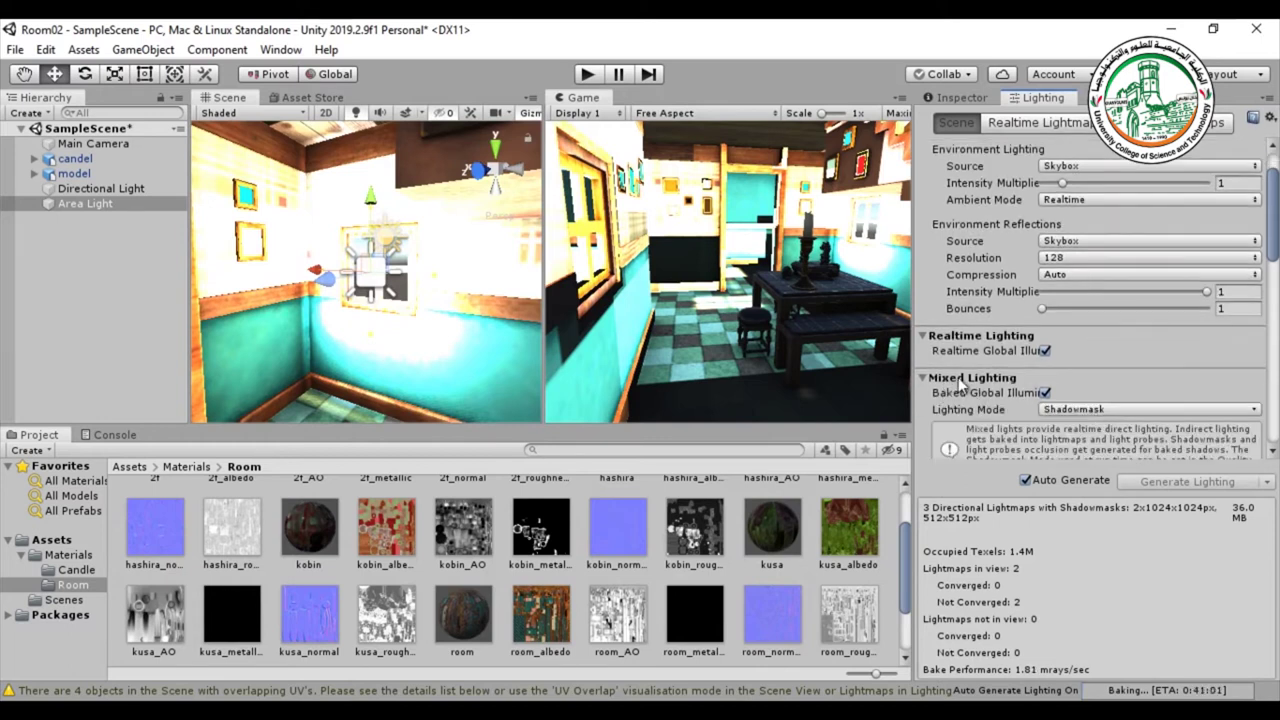
pyautogui.scroll(-4, 989, 387)
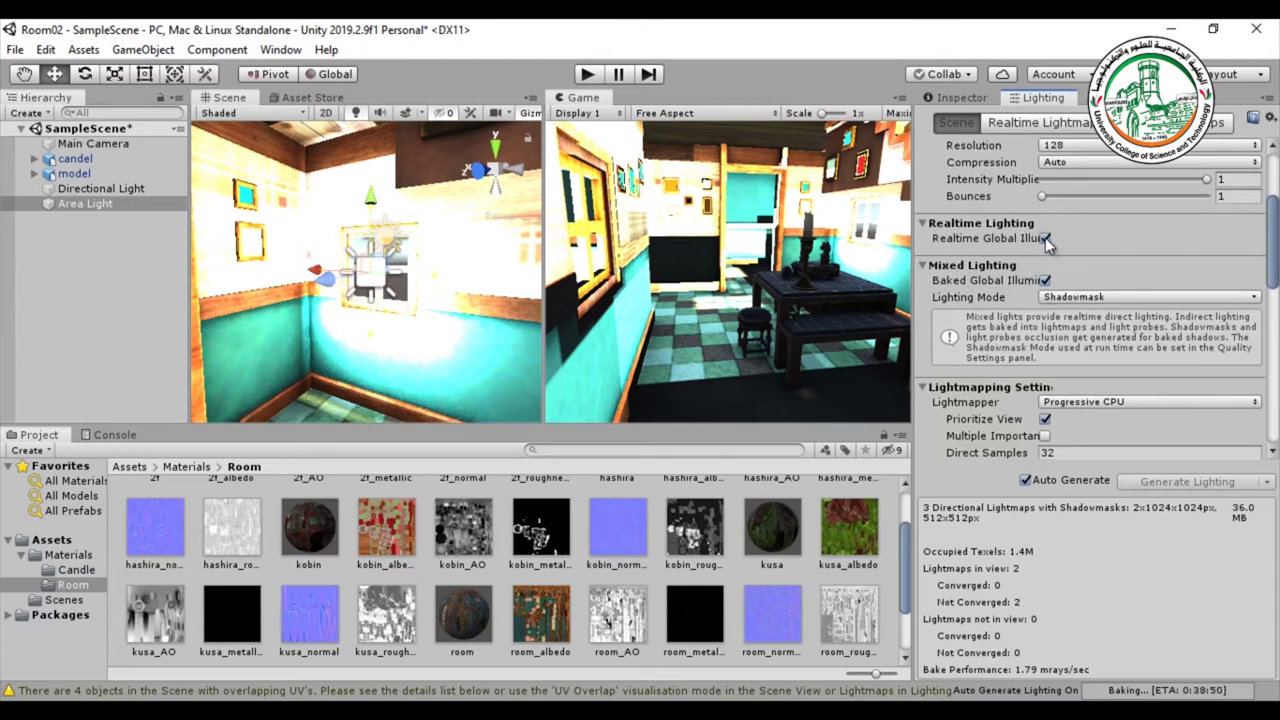
pyautogui.scroll(-4, 1060, 280)
pyautogui.scroll(4, 986, 286)
pyautogui.scroll(-4, 995, 295)
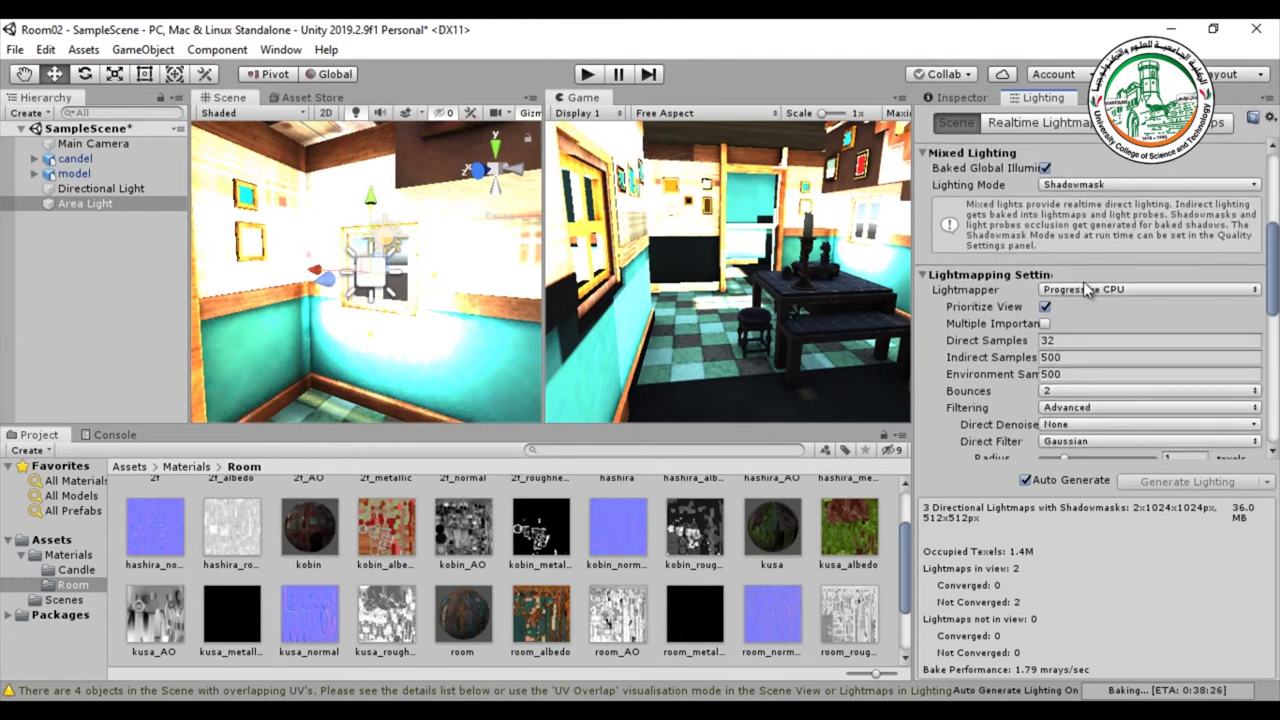
pyautogui.click(1126, 289)
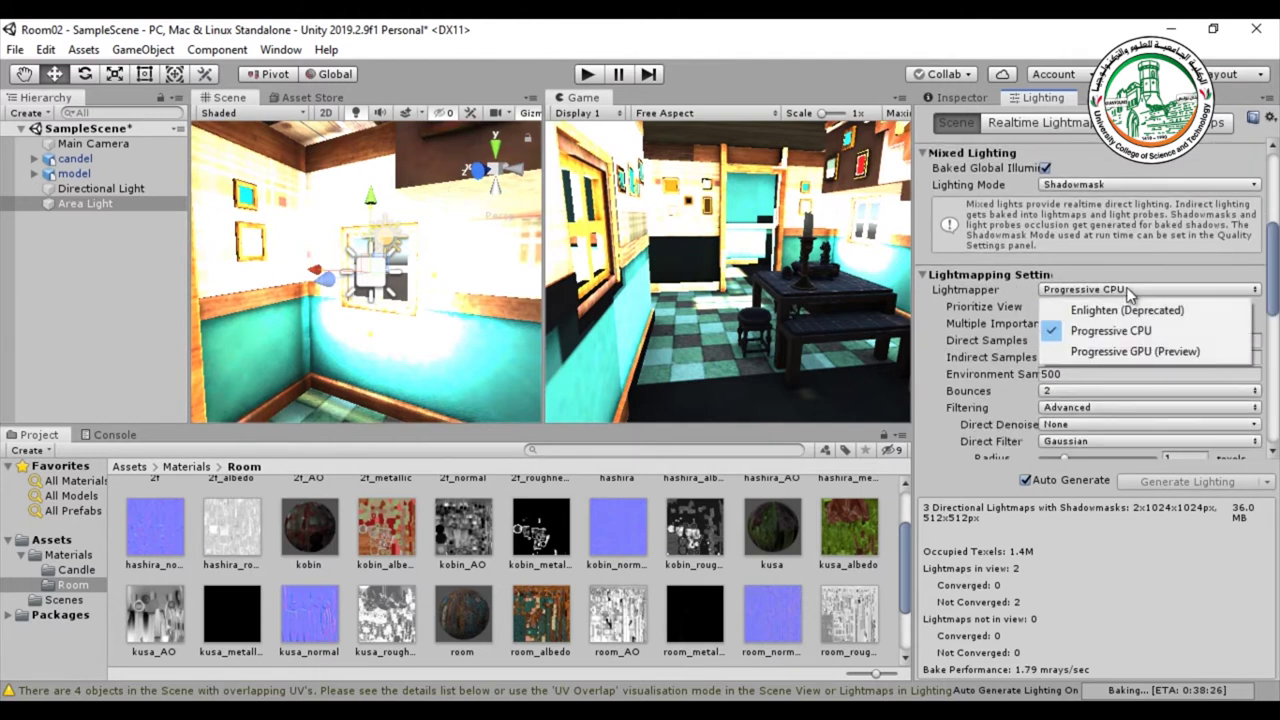
pyautogui.click(1076, 316)
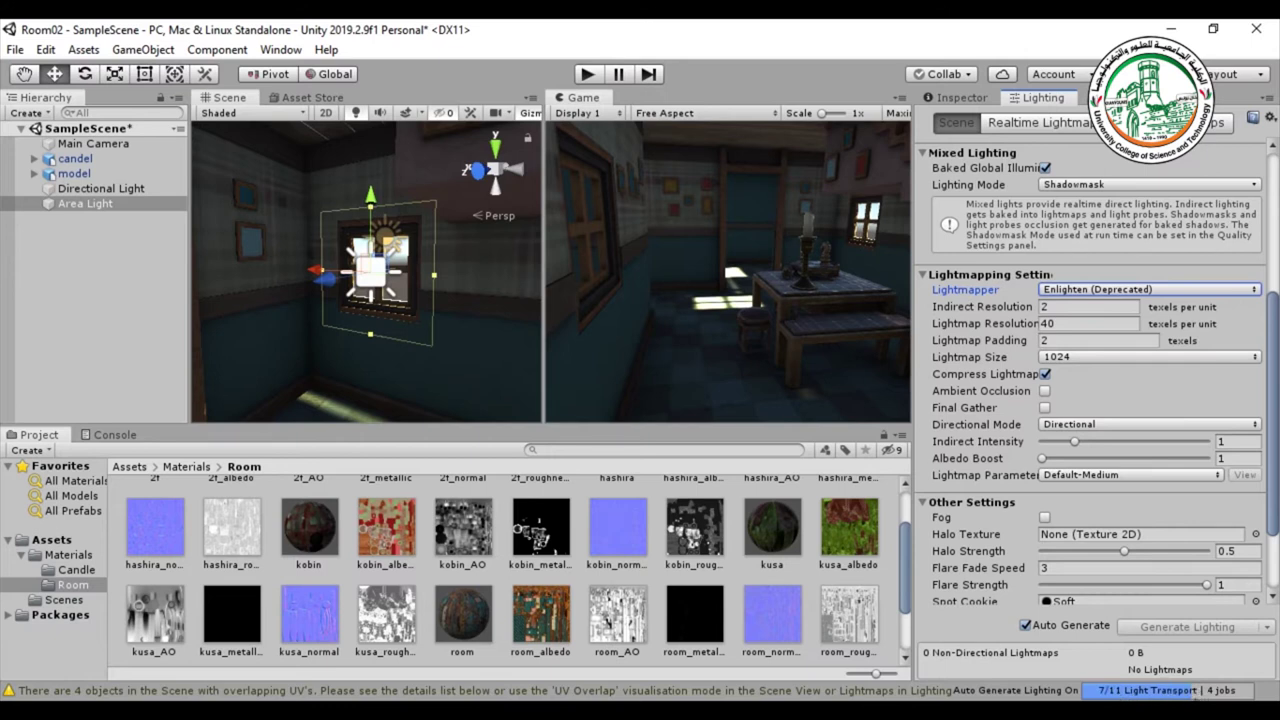
pyautogui.click(1076, 359)
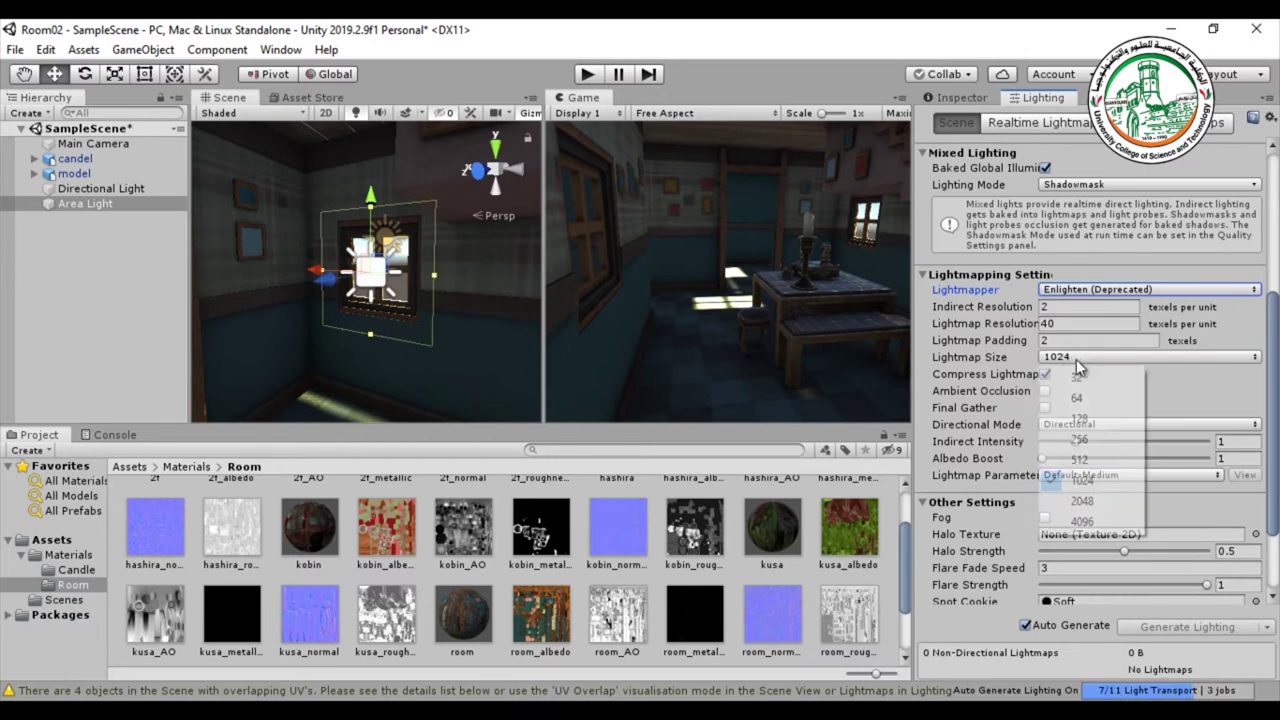
pyautogui.click(1085, 440)
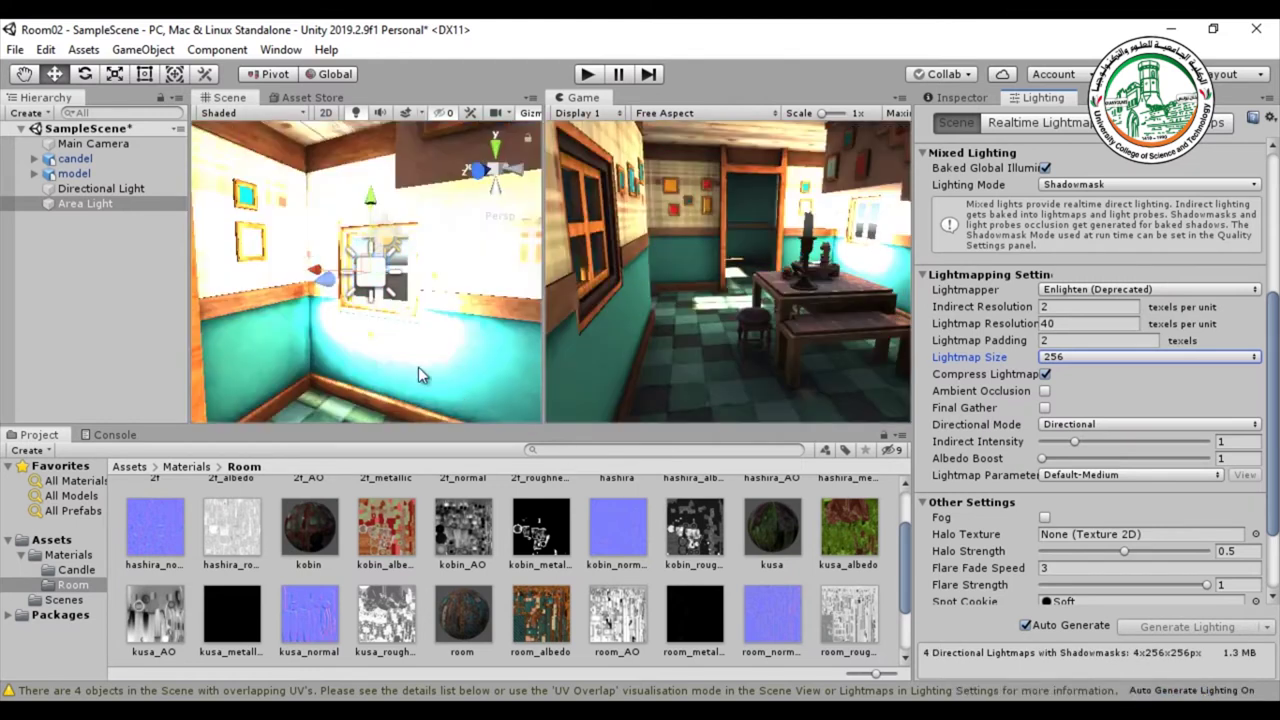
# Reduce Area Light's Intensity to 10 and finally to 5, and return to the Lighting settings.
pyautogui.click(959, 97)
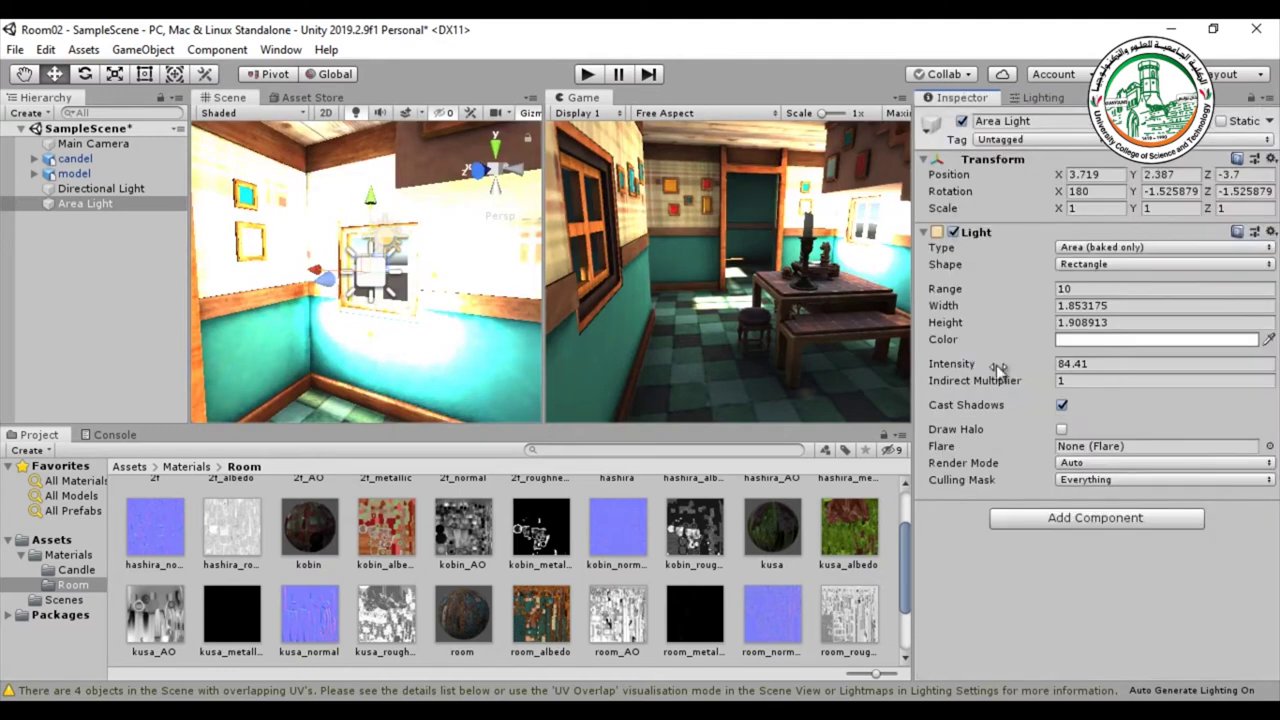
pyautogui.click(1101, 363)
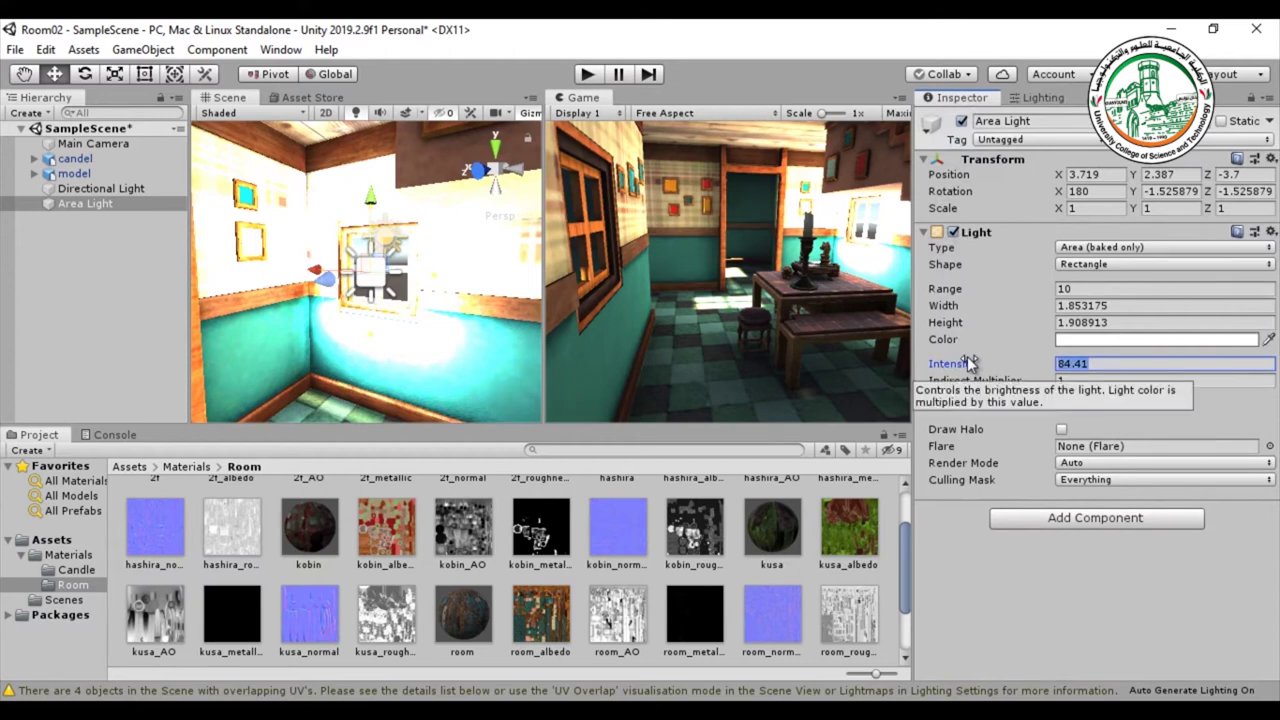
pyautogui.write('10')
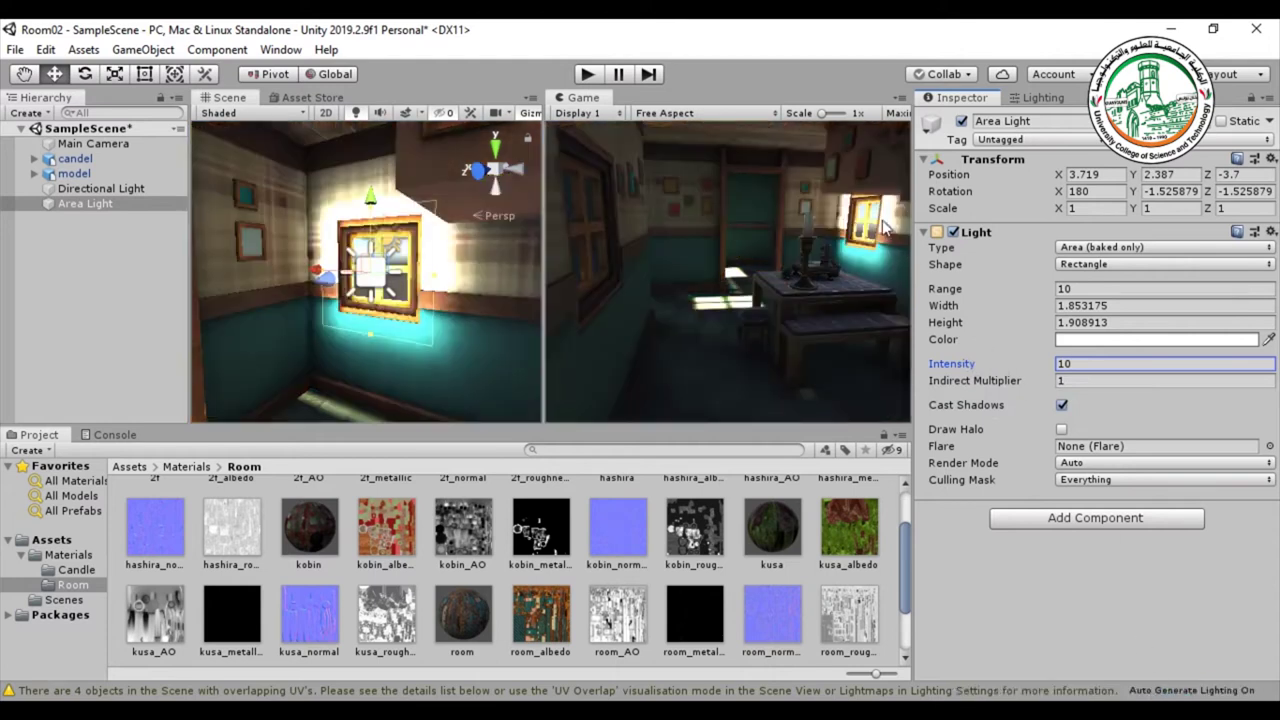
pyautogui.click(1103, 364)
pyautogui.write('5')
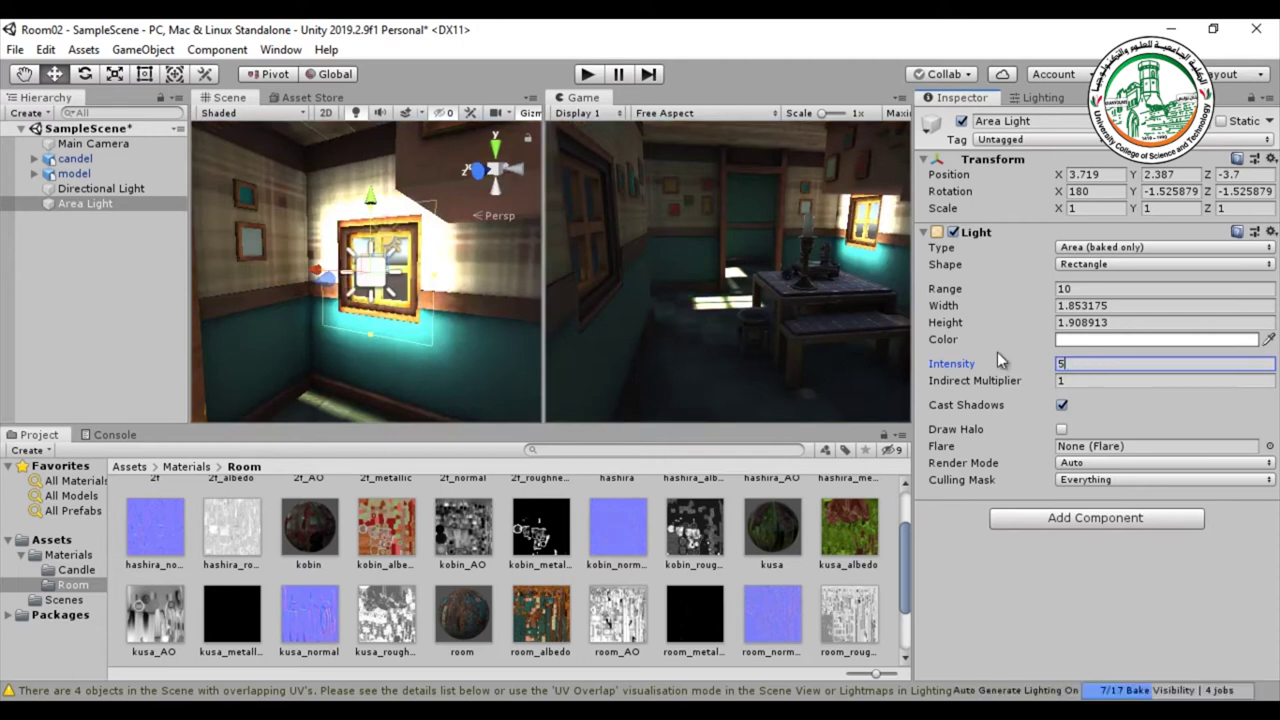
pyautogui.click(1089, 380)
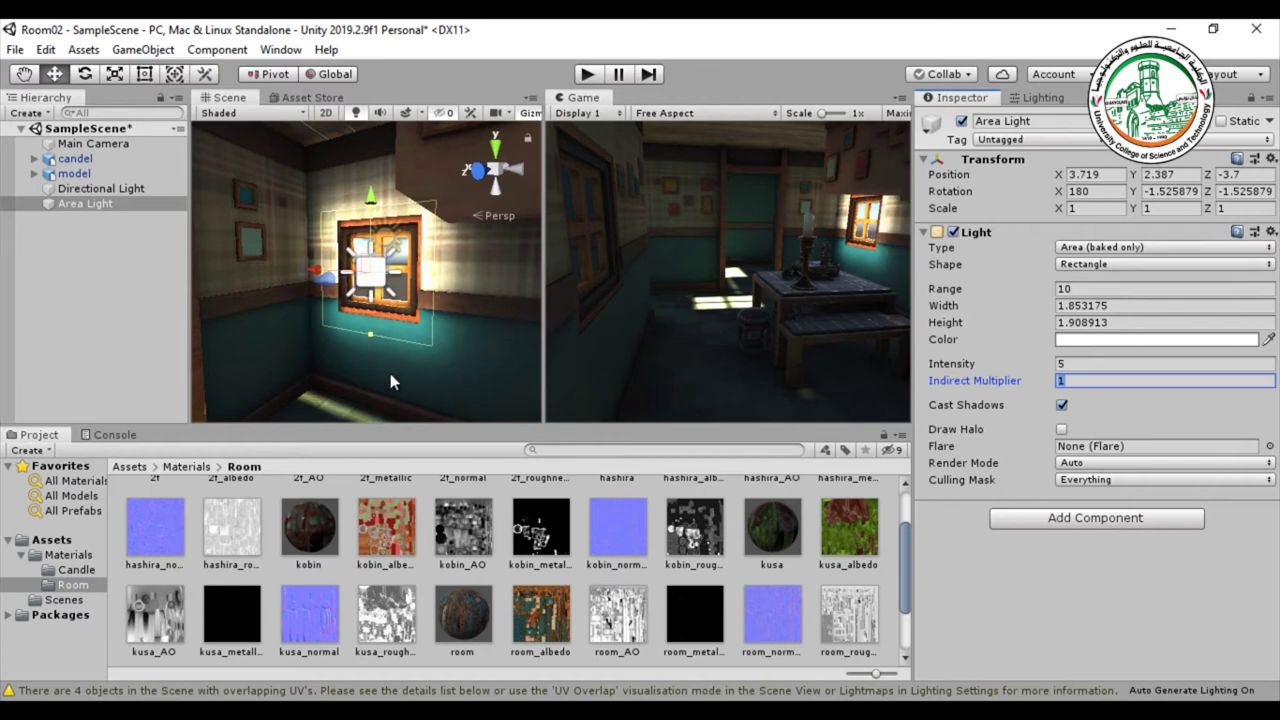
pyautogui.click(1044, 97)
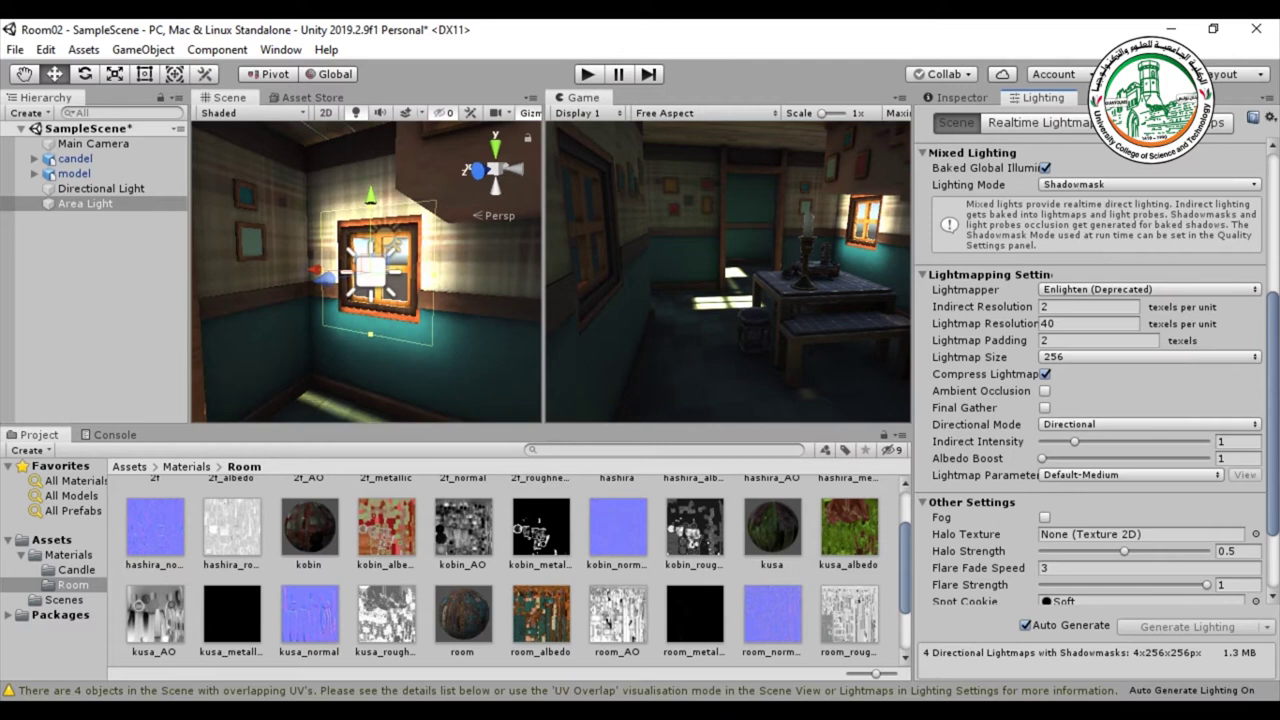
# Check the baked lightmaps and set Area Light's Intensity to 3.
pyautogui.click(1218, 122)
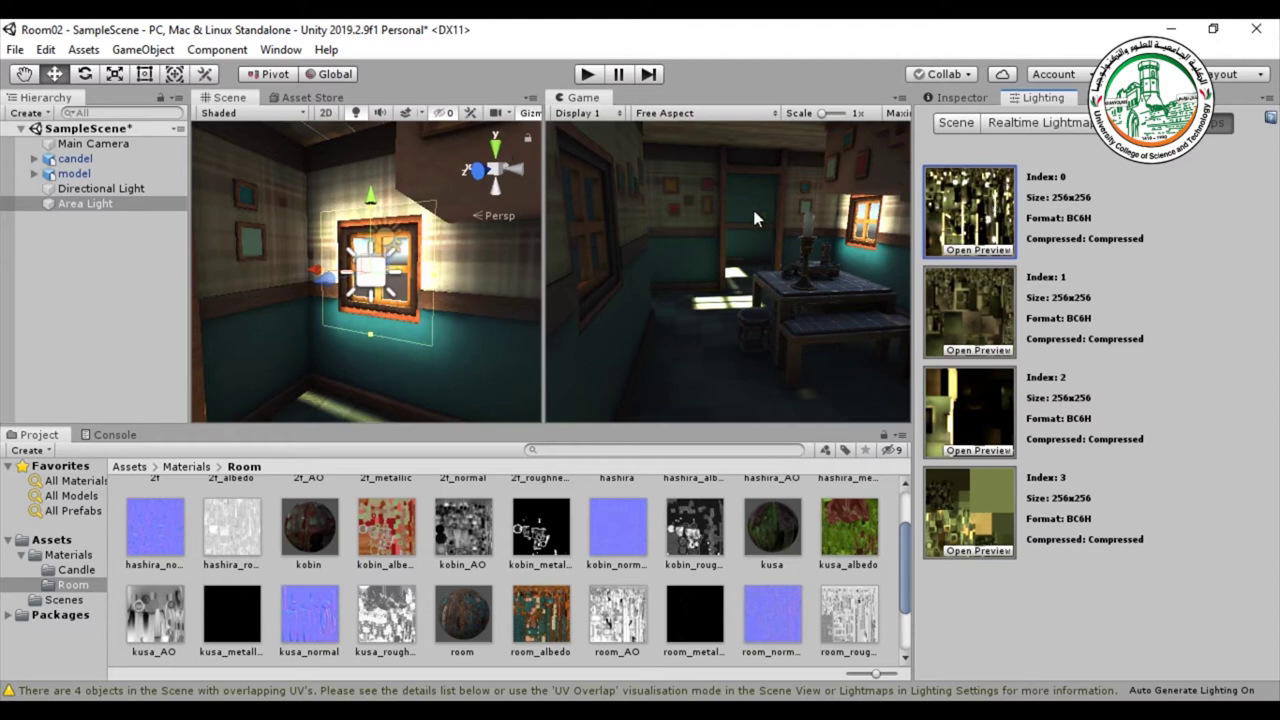
pyautogui.click(962, 96)
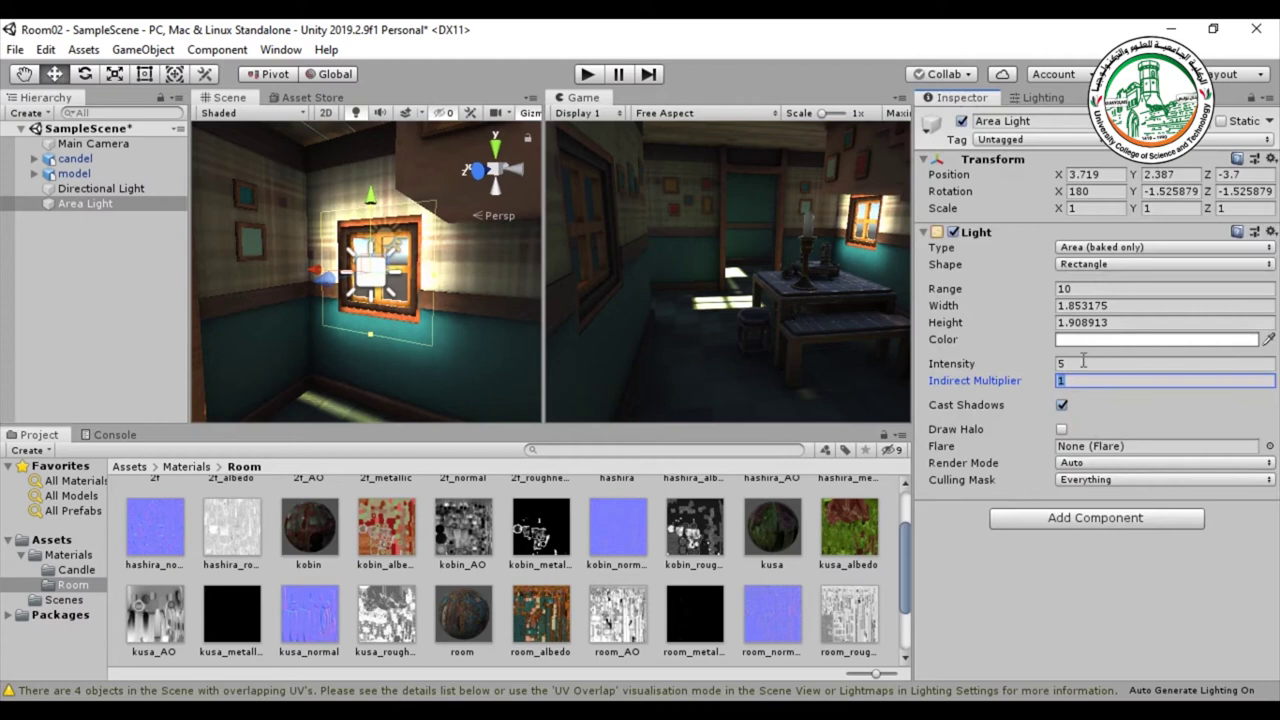
pyautogui.click(998, 363)
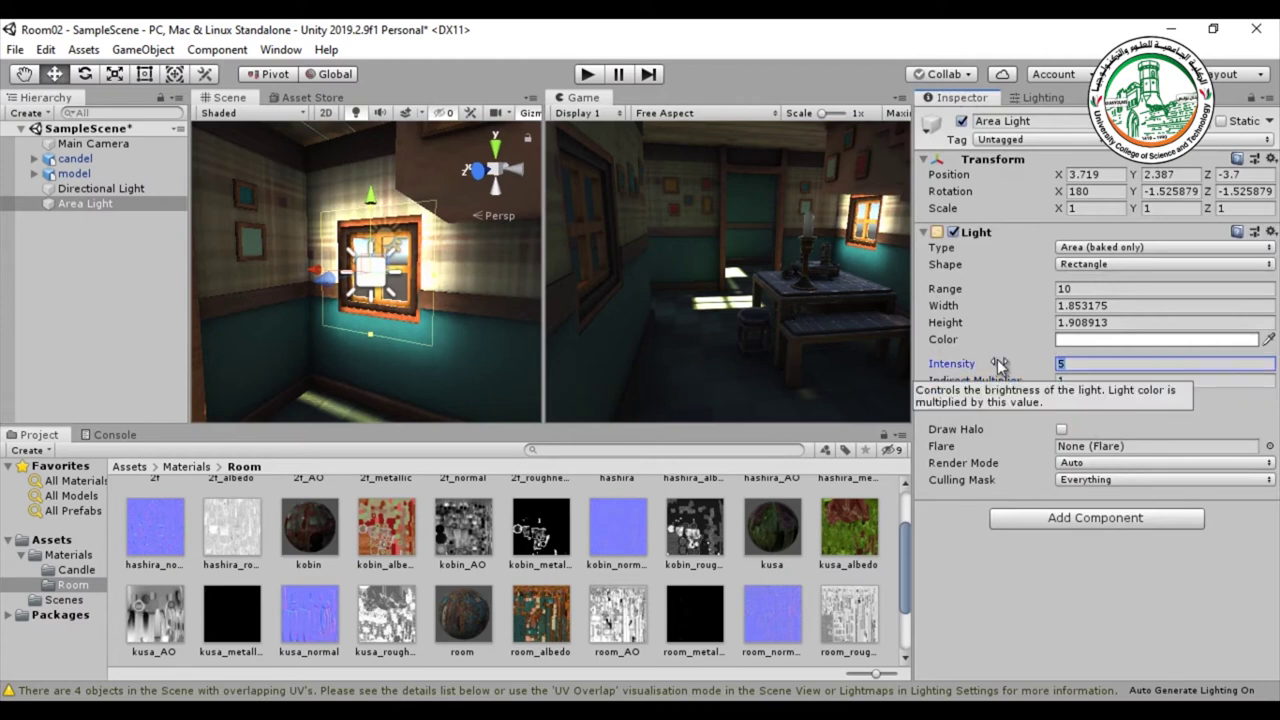
pyautogui.write('3')
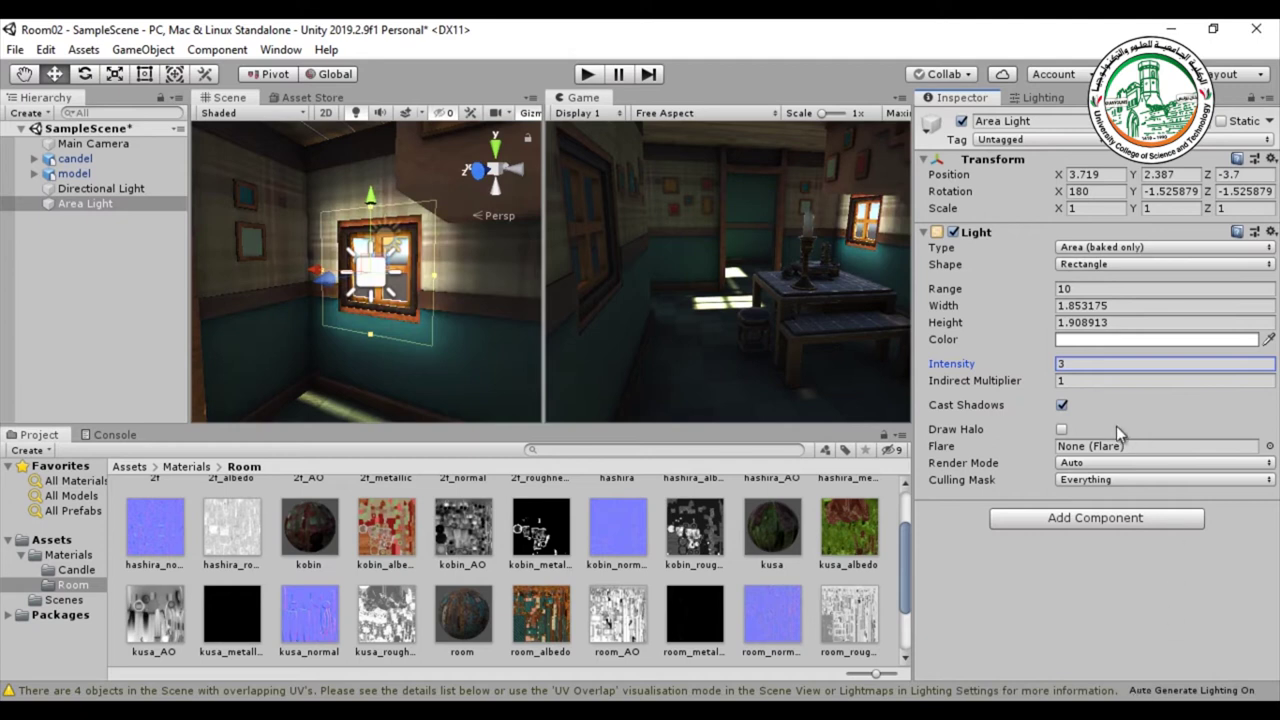
# Review the baked and realtime lightmap previews, and toggle the scene's Auto Generate lighting off and back on.
pyautogui.click(1044, 97)
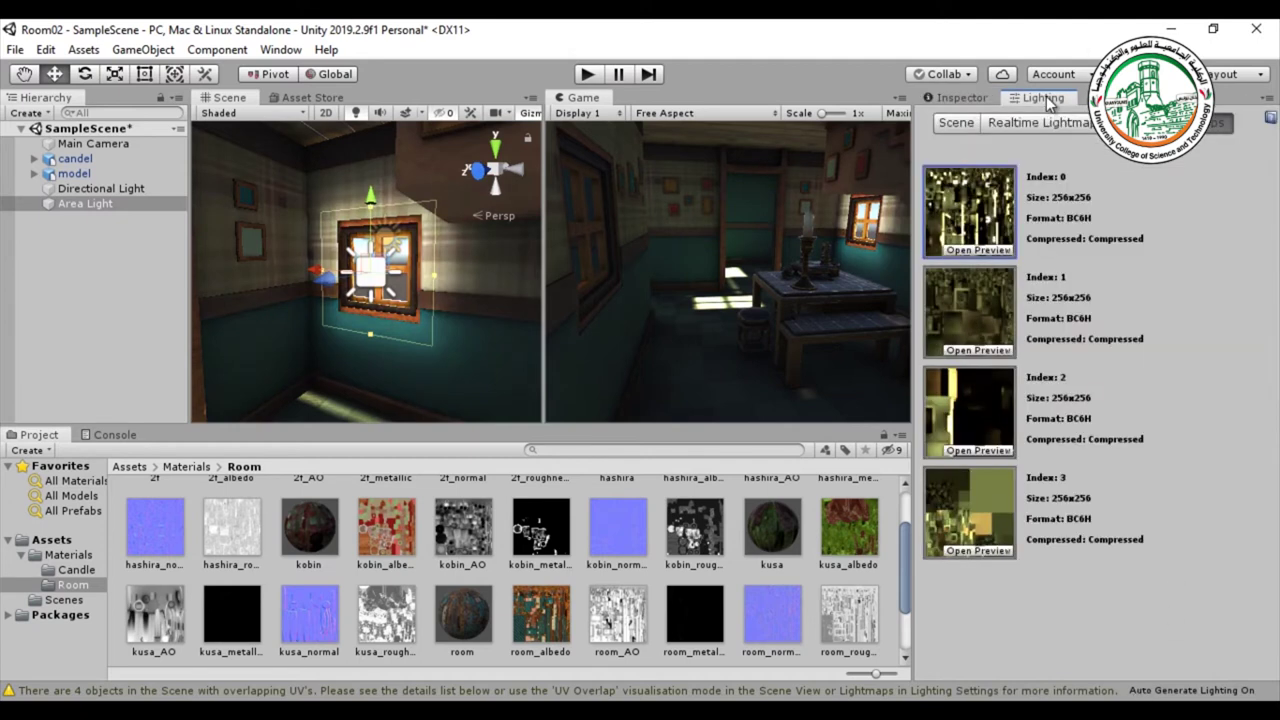
pyautogui.click(956, 122)
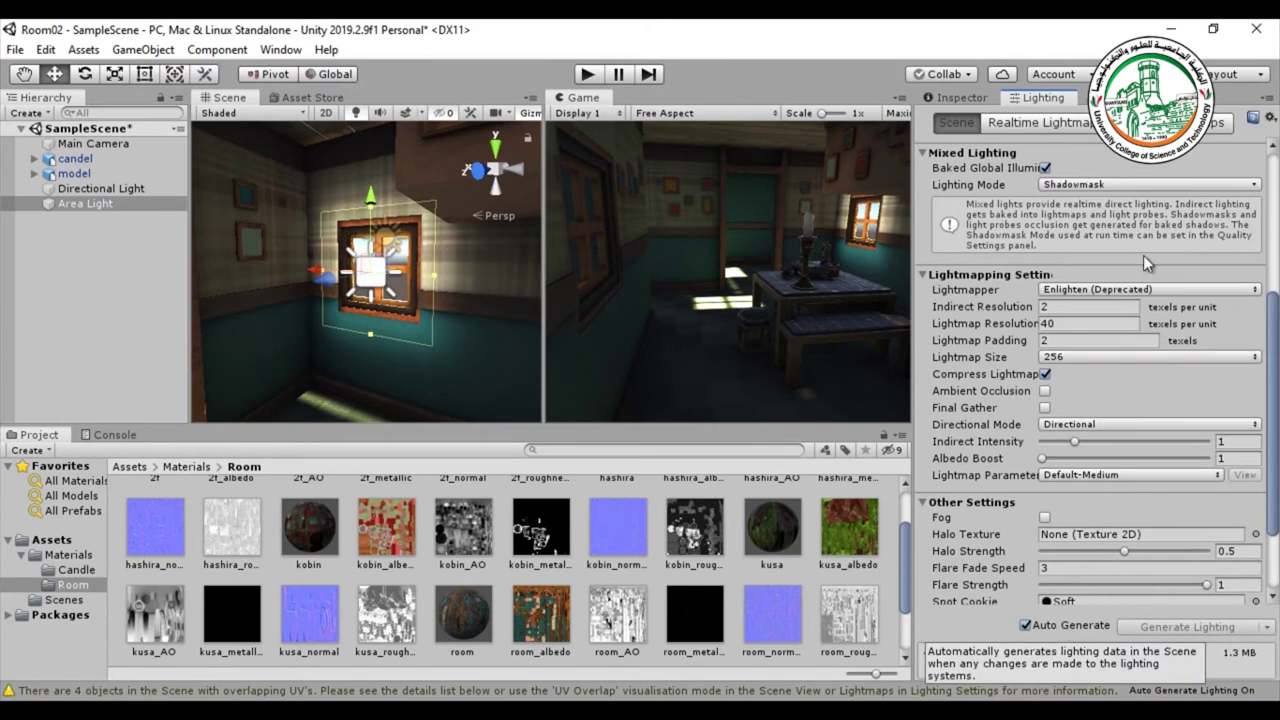
pyautogui.click(1203, 122)
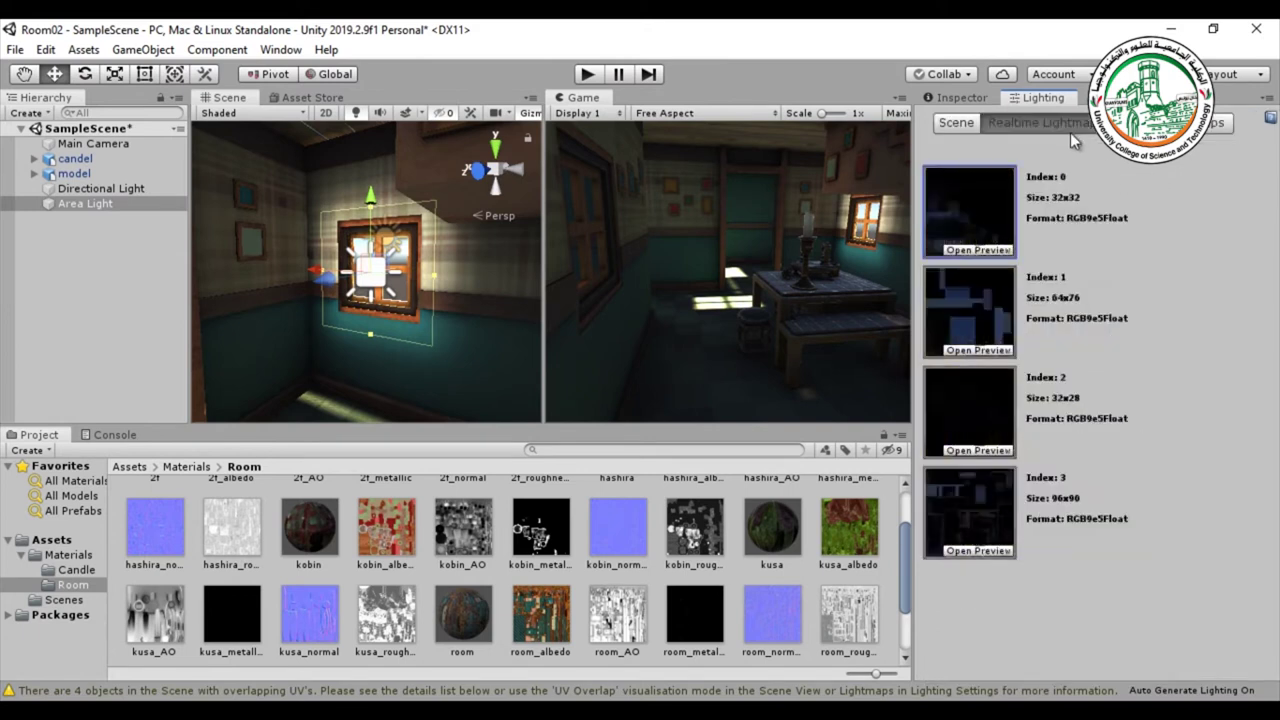
pyautogui.click(958, 123)
pyautogui.click(1026, 625)
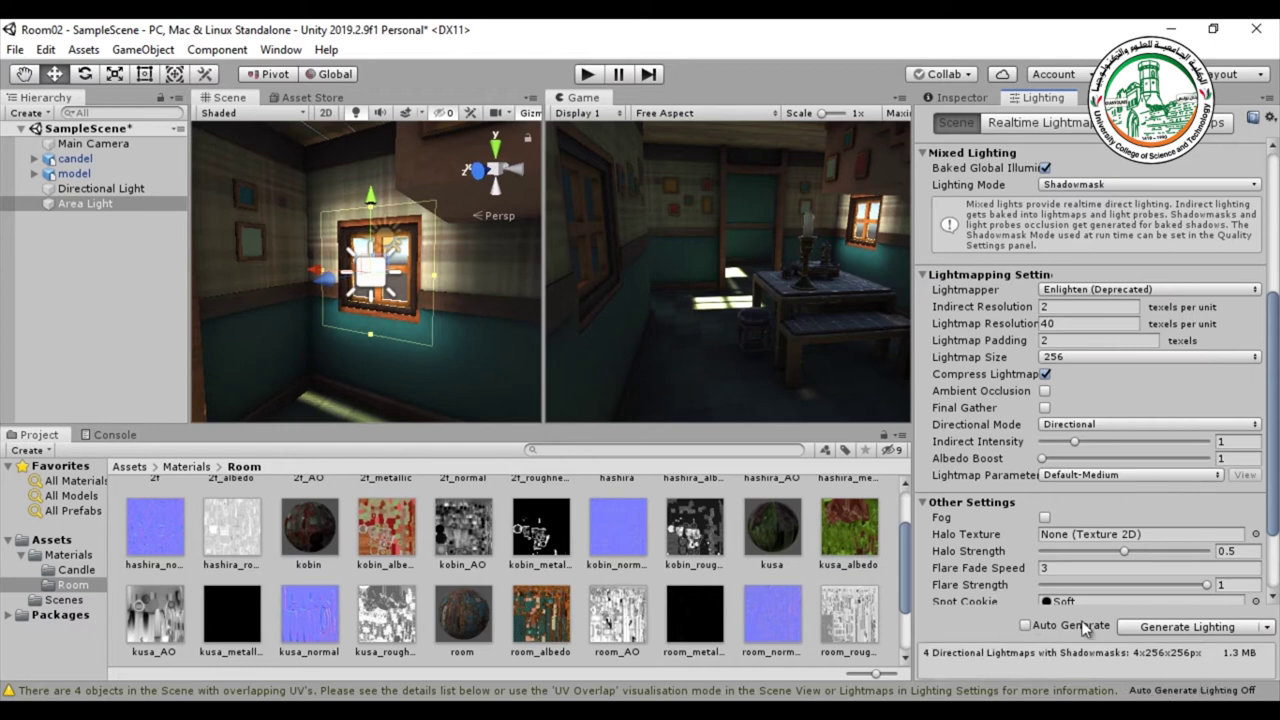
pyautogui.click(1026, 626)
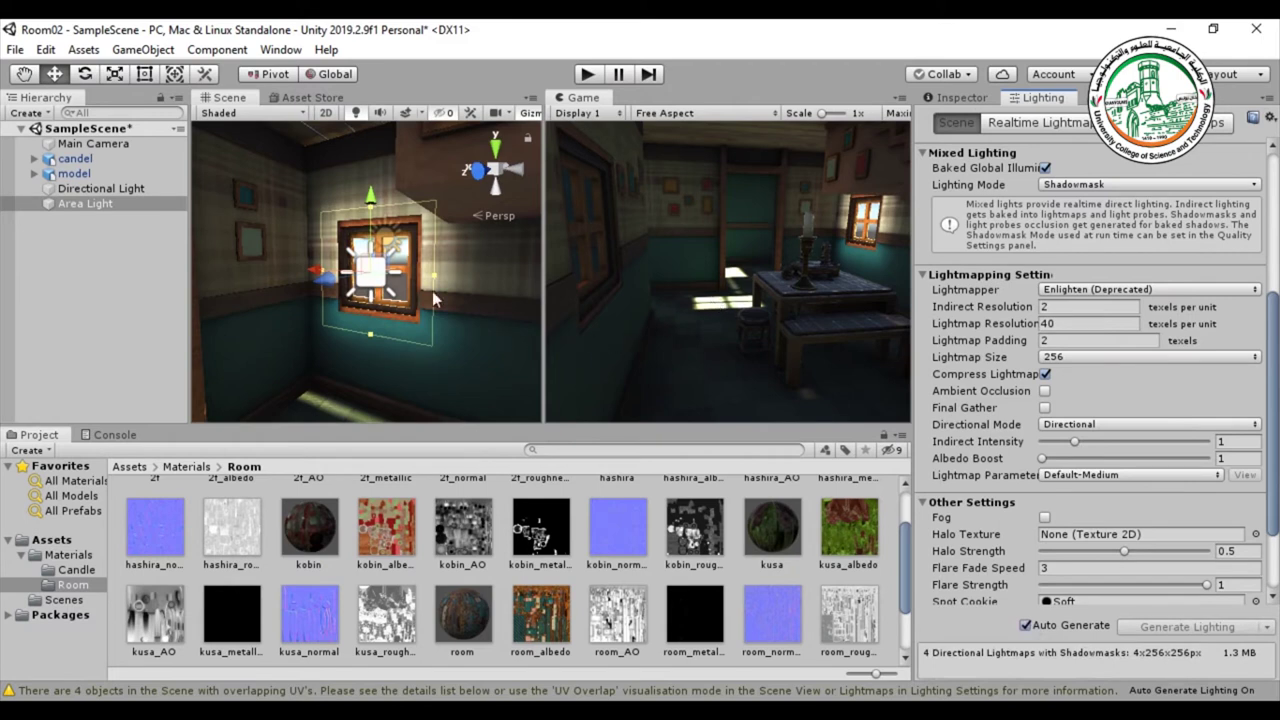
# Duplicate Area Light and move the copy along the Z axis, away from the window, to about -1.61.
pyautogui.scroll(-5, 432, 290)
pyautogui.moveTo(424, 325); pyautogui.dragTo(369, 316, button='right')
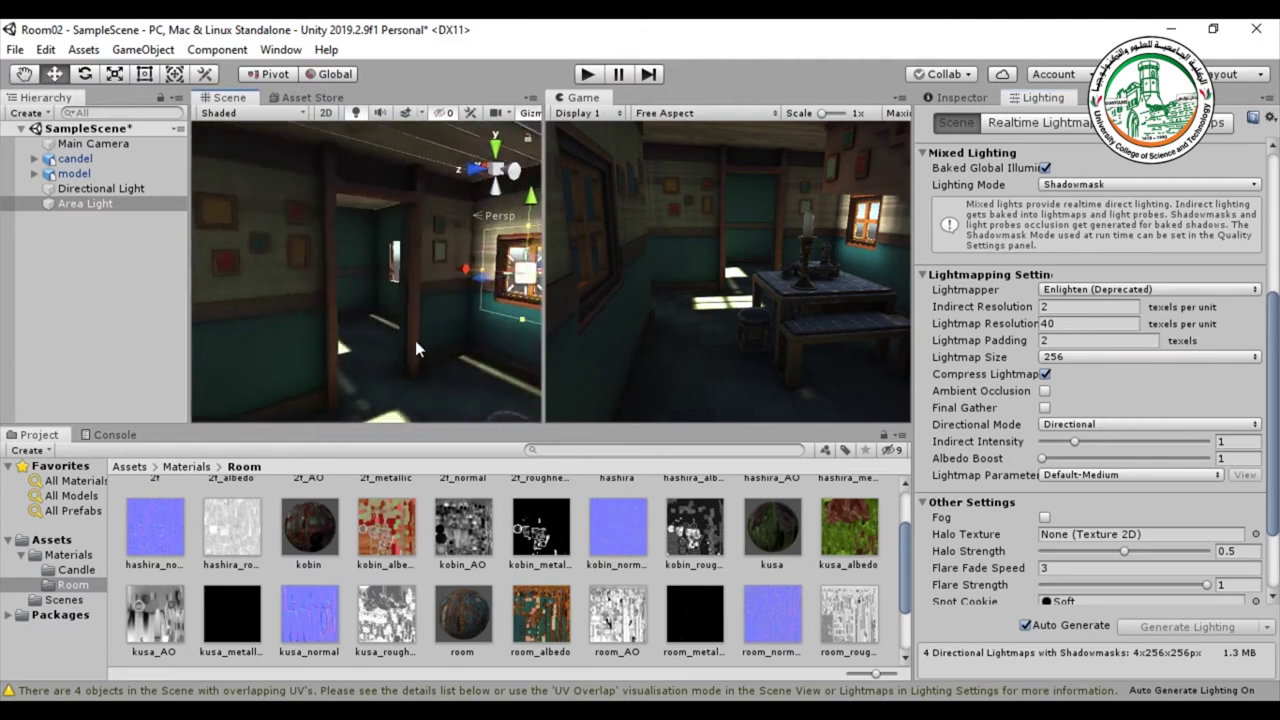
pyautogui.moveTo(336, 334); pyautogui.dragTo(361, 320, button='right')
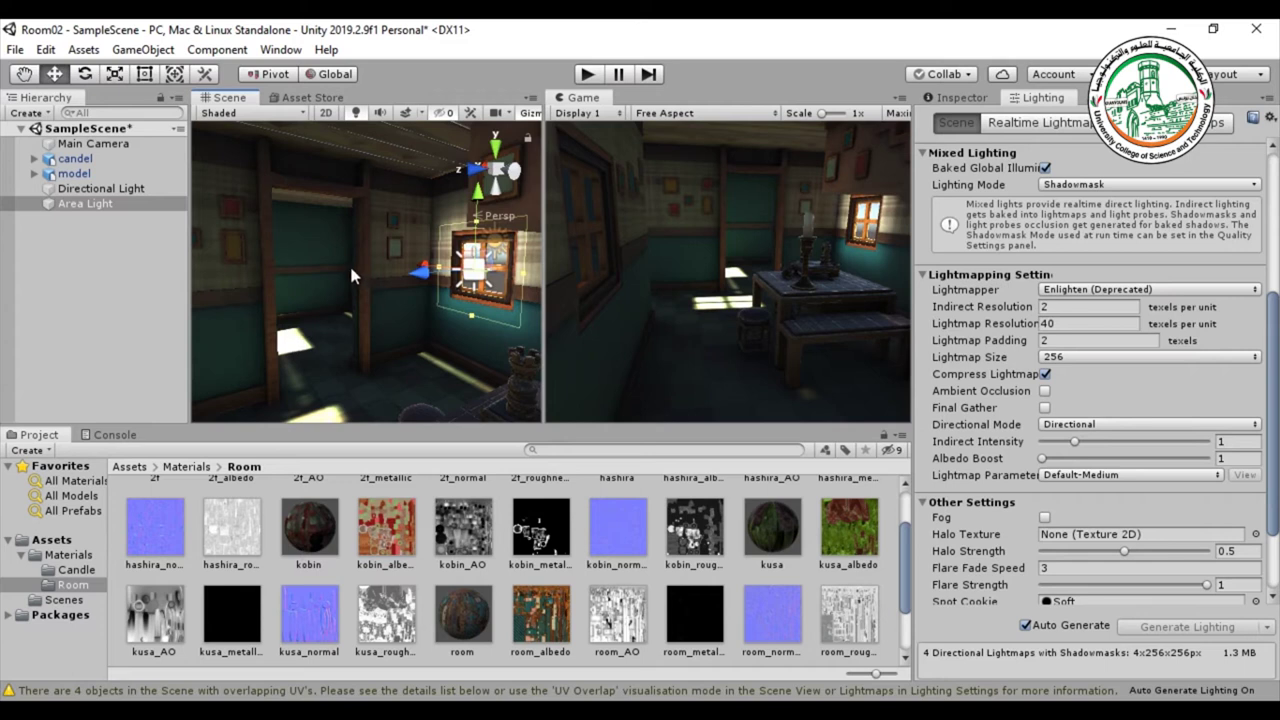
pyautogui.click(79, 205)
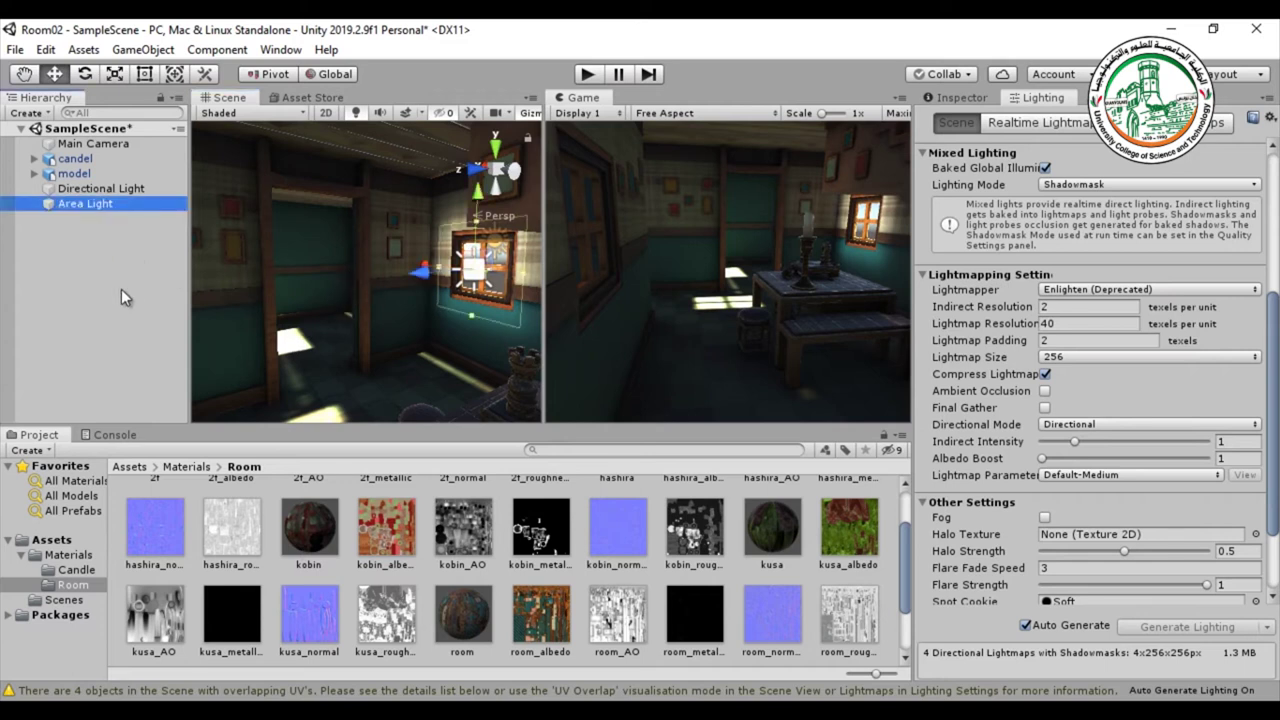
pyautogui.hotkey('ctrl', 'd')
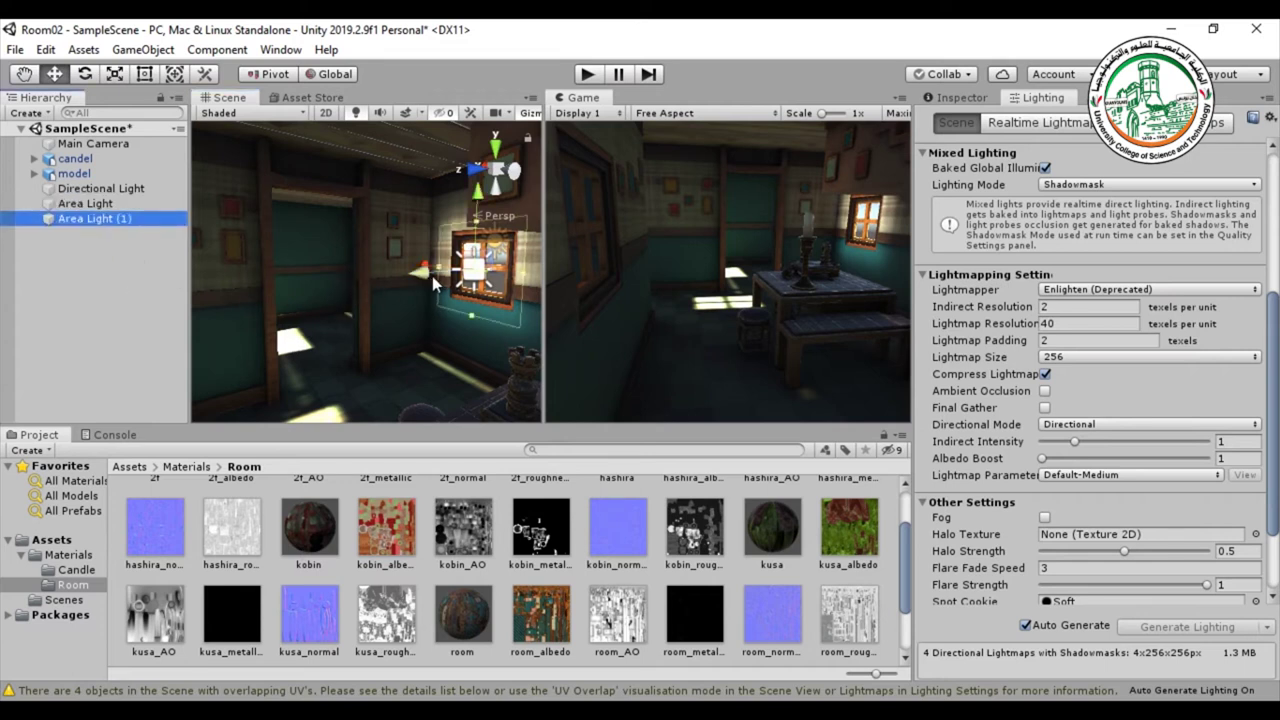
pyautogui.moveTo(428, 278); pyautogui.dragTo(370, 290)
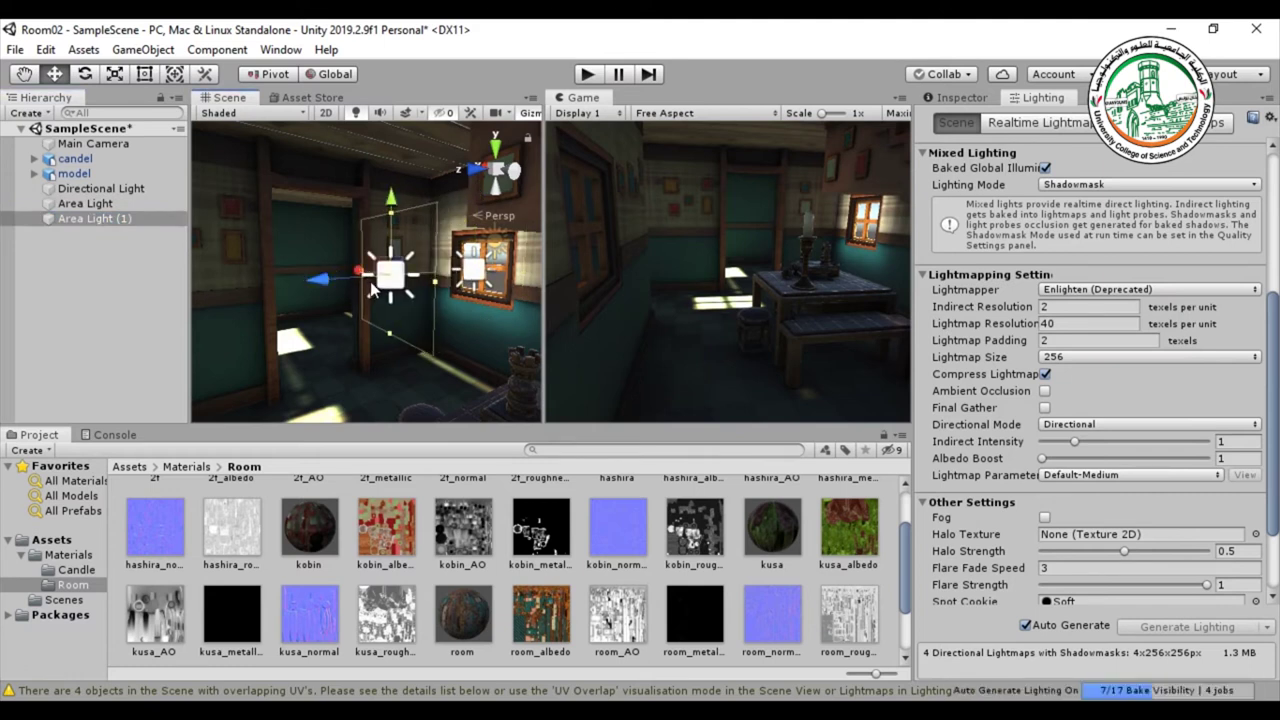
# Rotate the duplicated area light about its Y axis to about 90 degrees.
pyautogui.press('e')
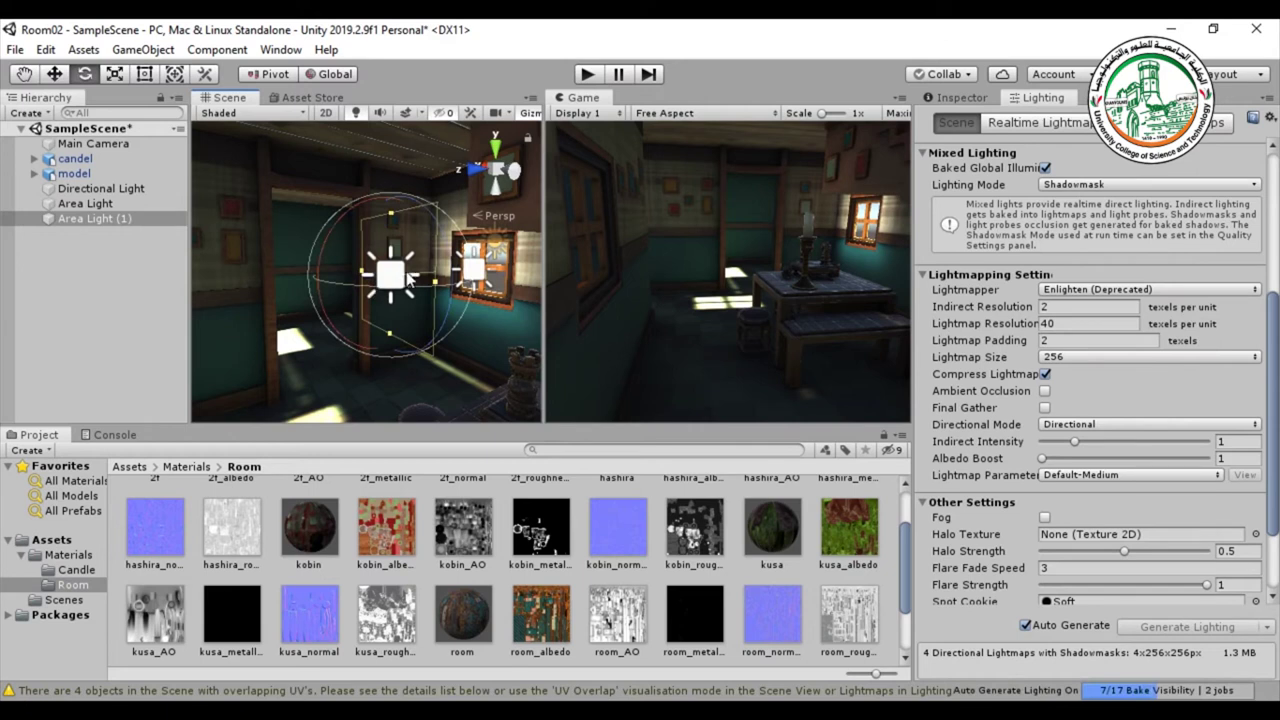
pyautogui.moveTo(400, 290); pyautogui.dragTo(116, 288)
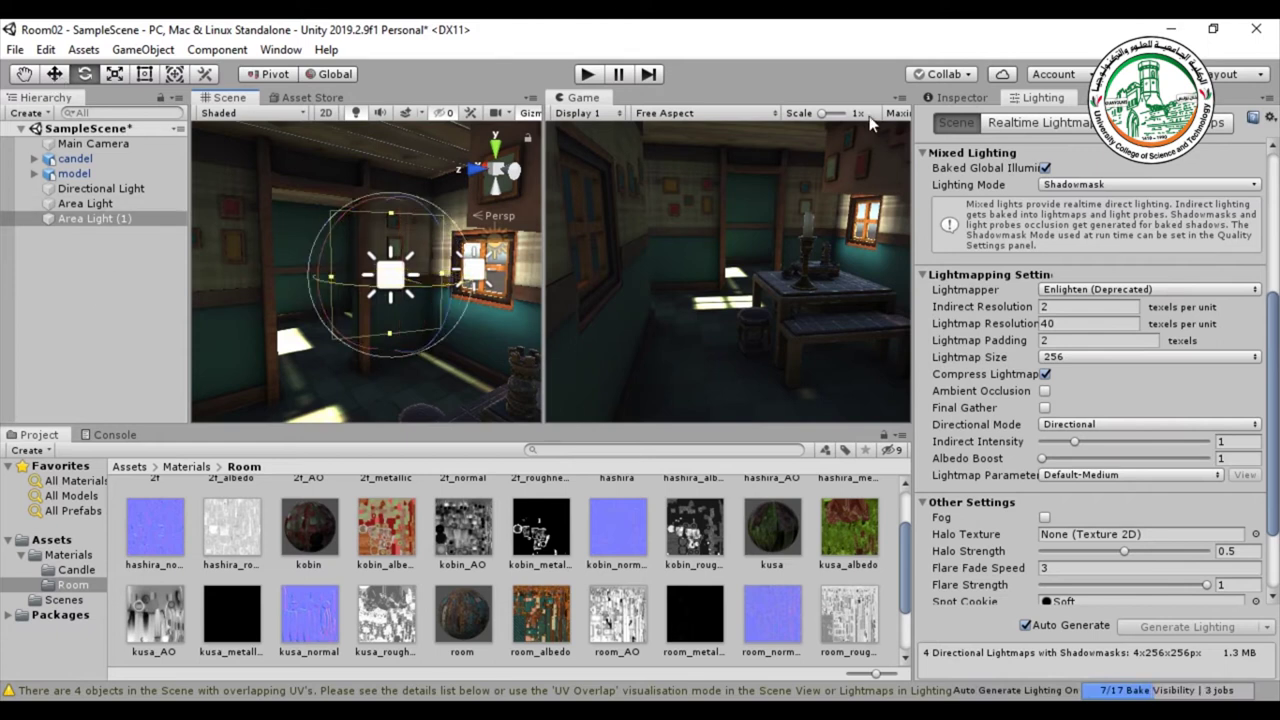
pyautogui.click(950, 97)
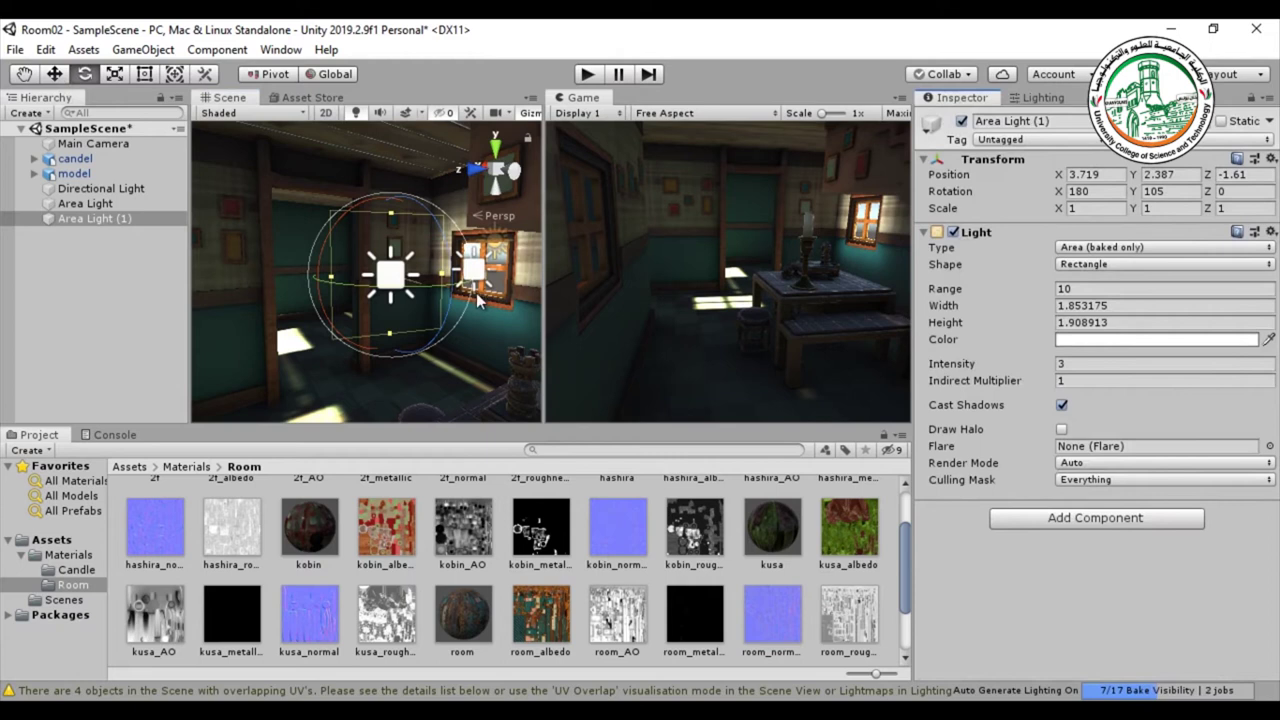
pyautogui.moveTo(390, 290); pyautogui.dragTo(455, 286)
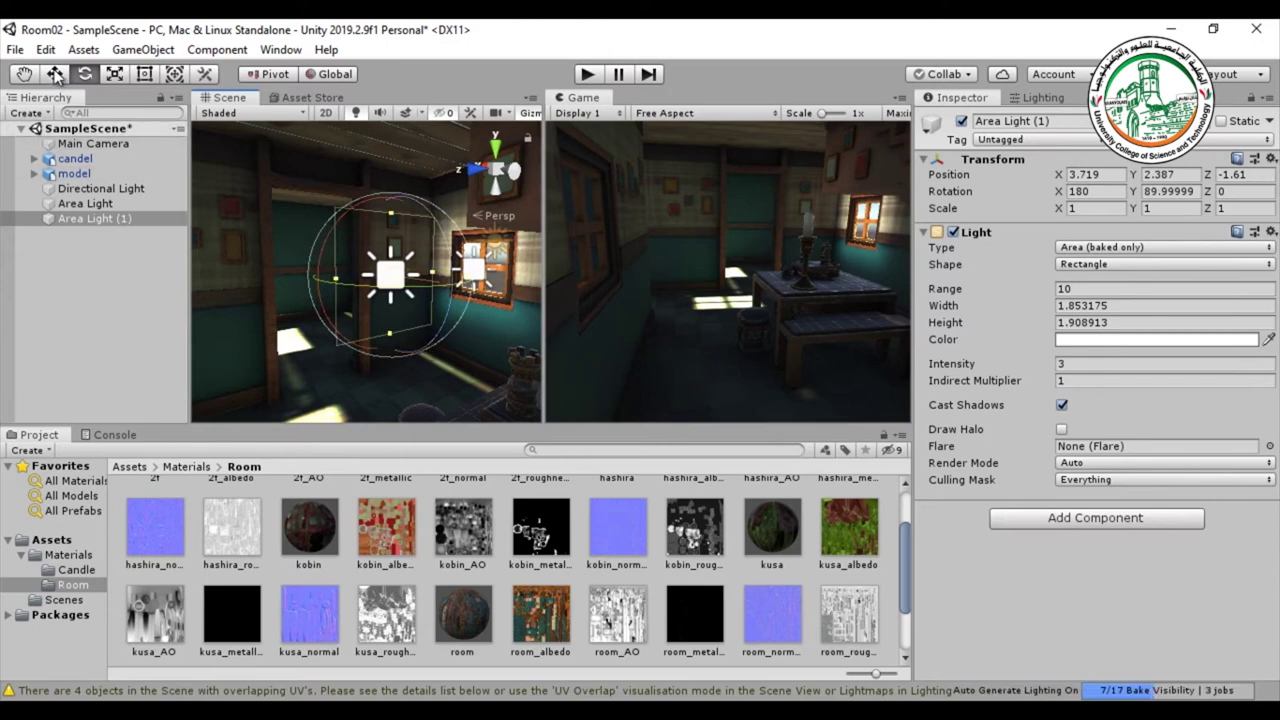
# Move Area Light (1) into the doorway, at about X 5.37 and Z -0.88.
pyautogui.click(56, 76)
pyautogui.keyDown('alt'); pyautogui.moveTo(391, 315); pyautogui.dragTo(305, 282); pyautogui.keyUp('alt')
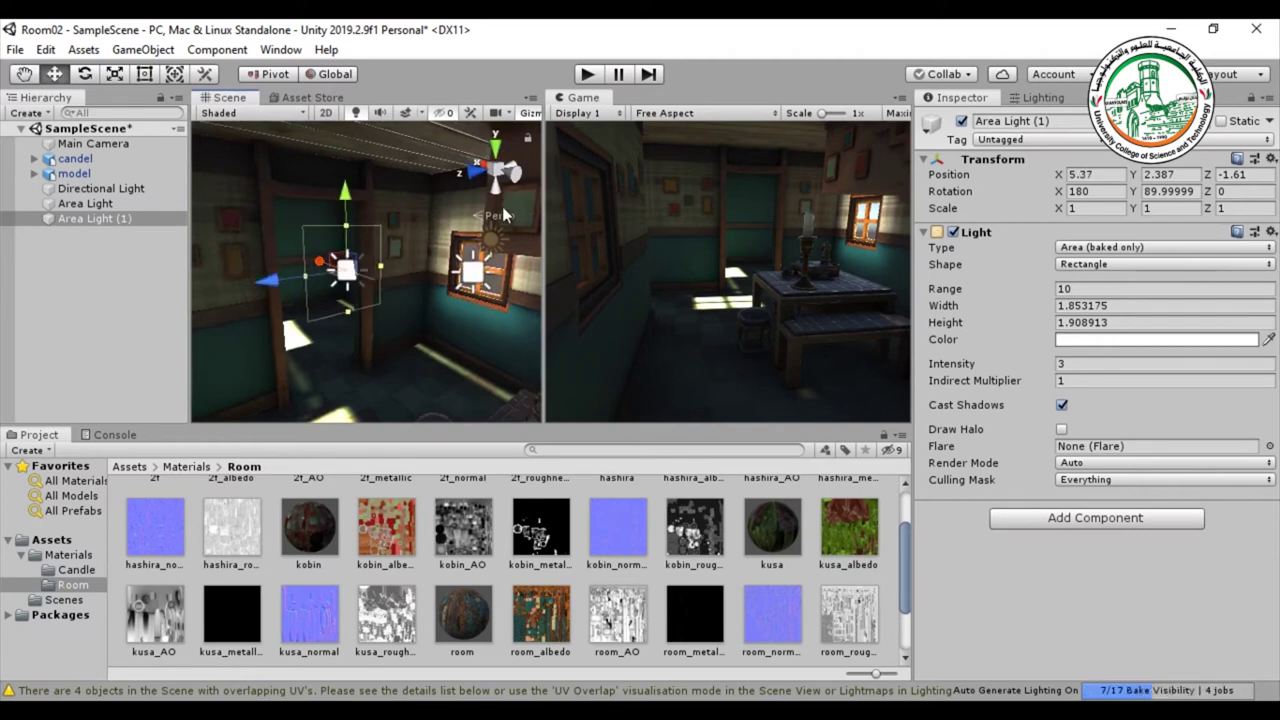
pyautogui.click(516, 178)
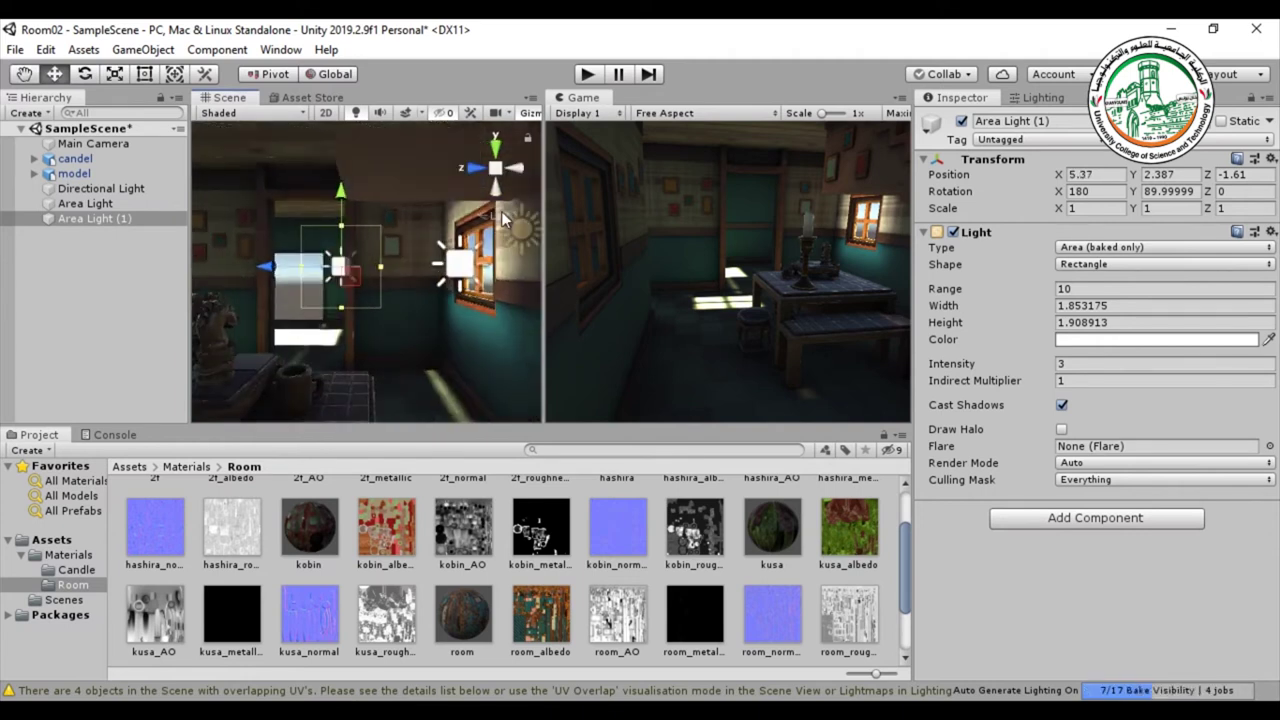
pyautogui.moveTo(410, 297); pyautogui.dragTo(483, 234, button='middle')
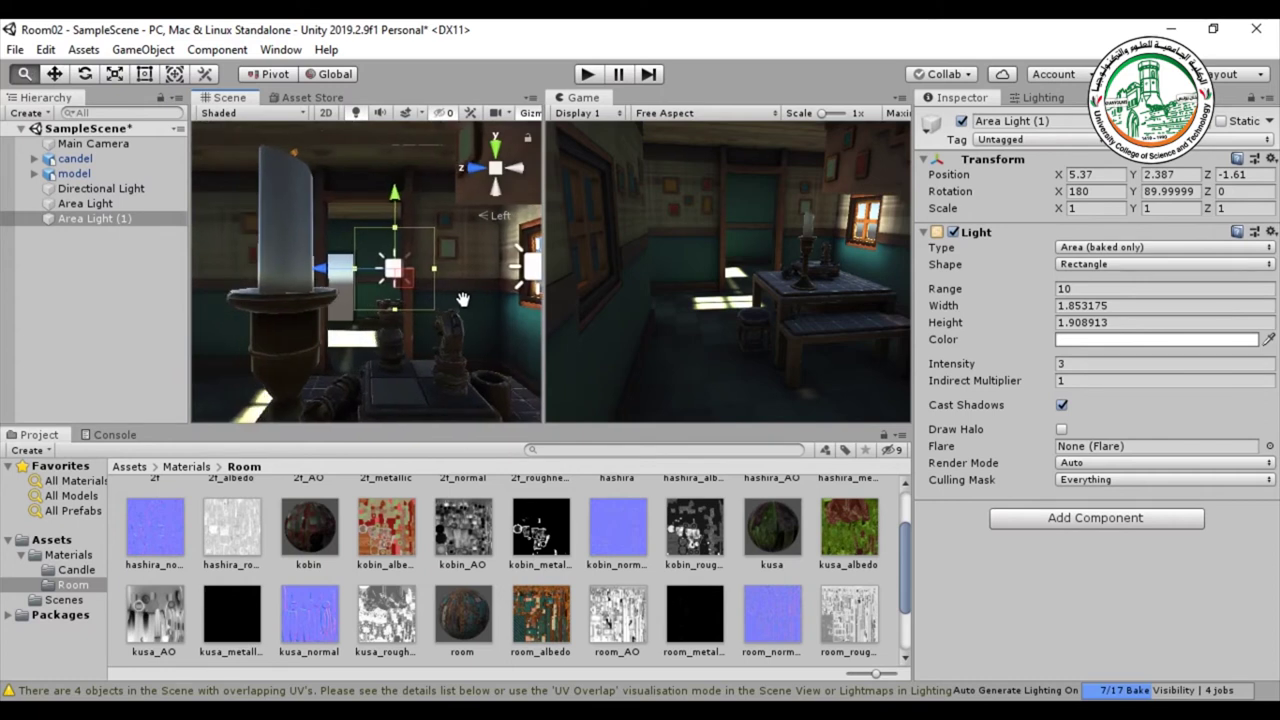
pyautogui.click(497, 219)
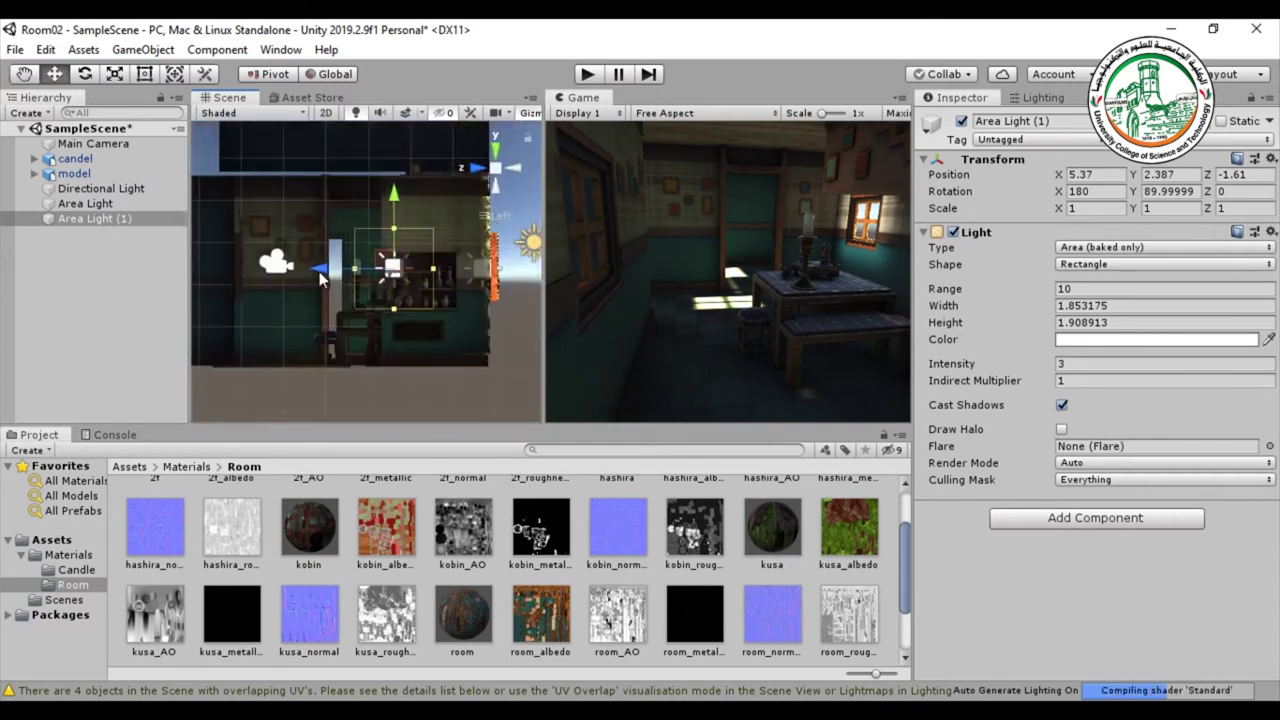
pyautogui.moveTo(352, 276); pyautogui.dragTo(299, 271)
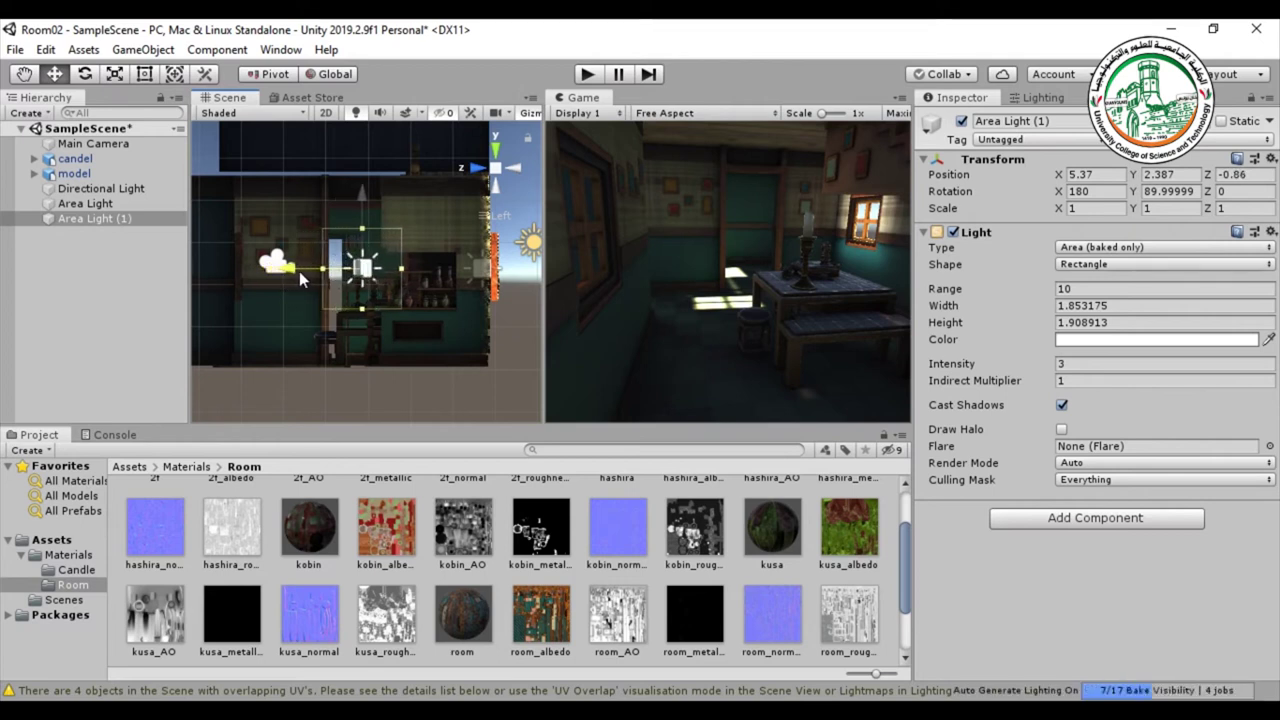
# Resize Area Light (1) to cover the doorway, about 1.99 wide and 4.17 high, and place it at Y 2.17.
pyautogui.moveTo(365, 310); pyautogui.dragTo(366, 355)
pyautogui.moveTo(363, 198); pyautogui.dragTo(363, 213)
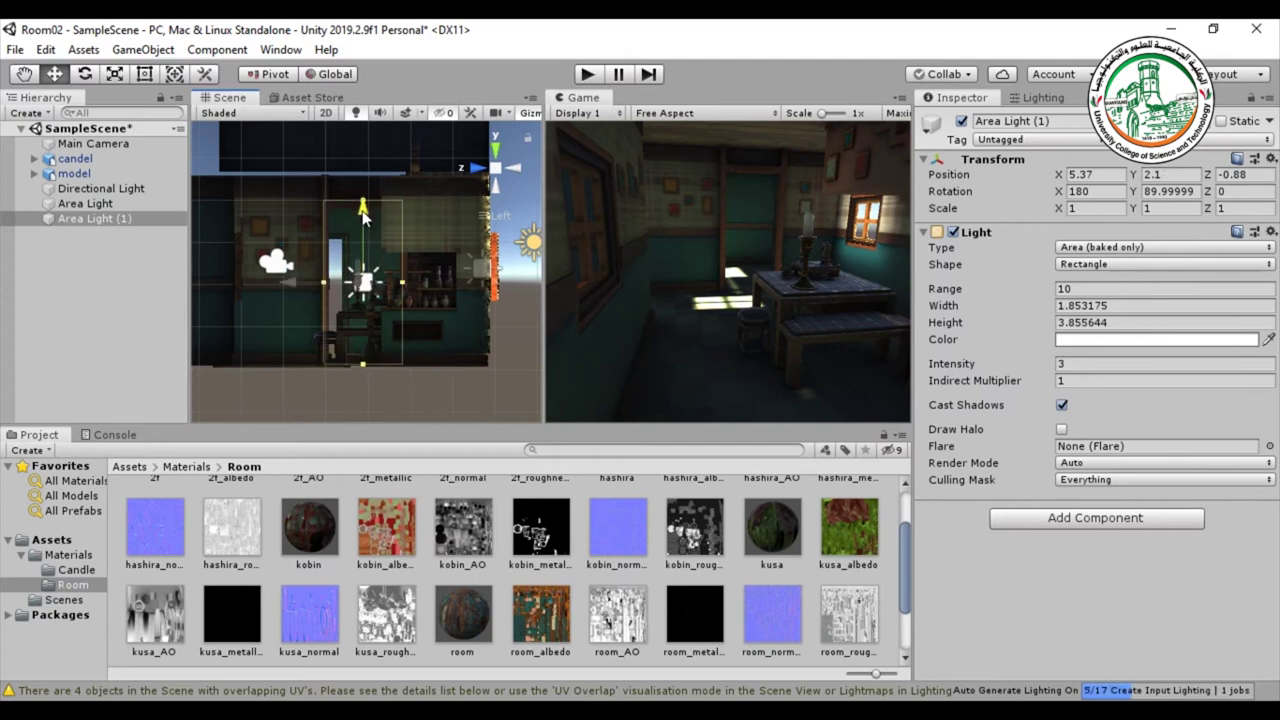
pyautogui.click(361, 366)
pyautogui.click(361, 366)
pyautogui.moveTo(366, 365); pyautogui.dragTo(363, 368)
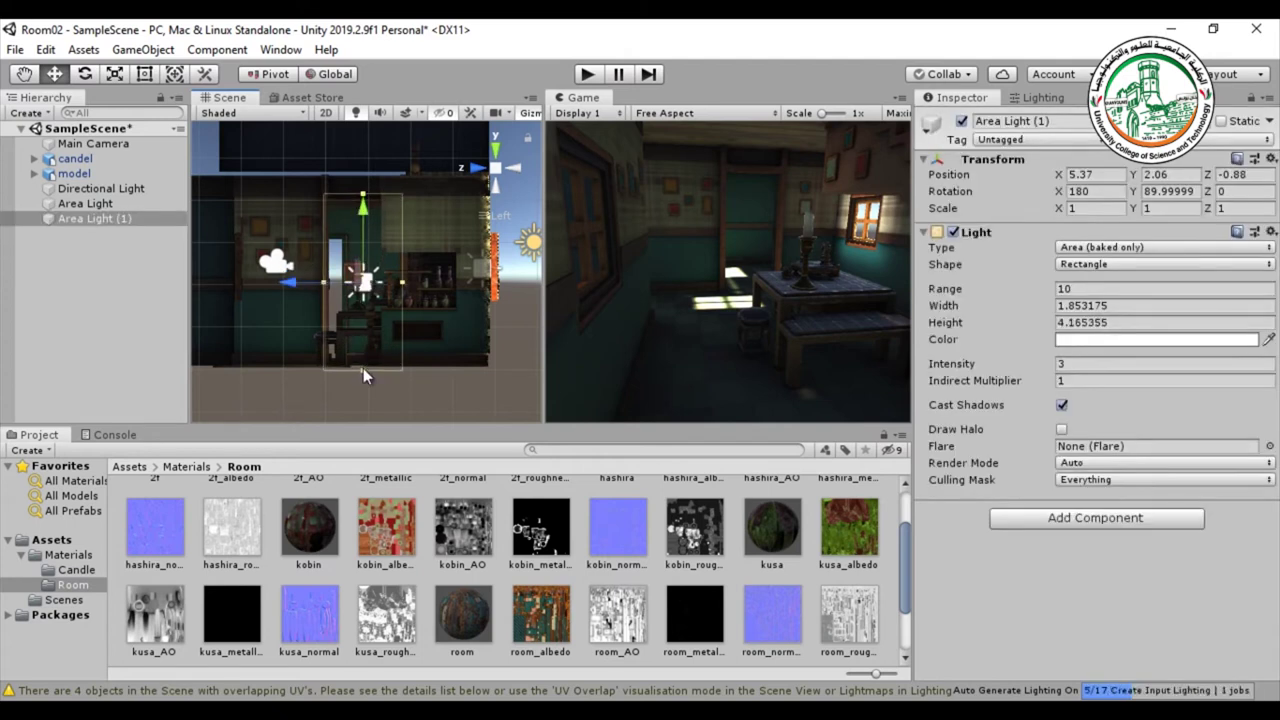
pyautogui.moveTo(363, 198); pyautogui.dragTo(365, 208)
pyautogui.moveTo(401, 273); pyautogui.dragTo(406, 277)
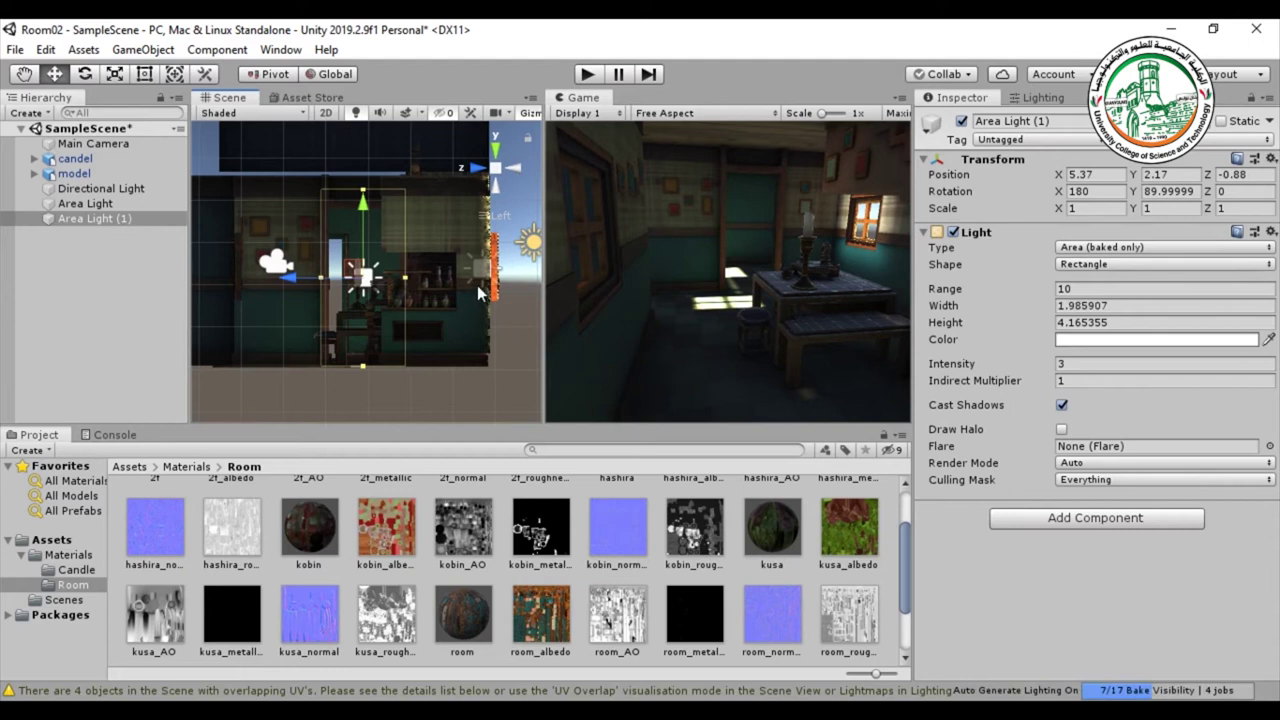
# Show the scene from the top in Wireframe and move Area Light (1) along X to about 4.77, just in front of the doorway.
pyautogui.keyDown('alt'); pyautogui.moveTo(480, 292); pyautogui.dragTo(500, 155); pyautogui.keyUp('alt')
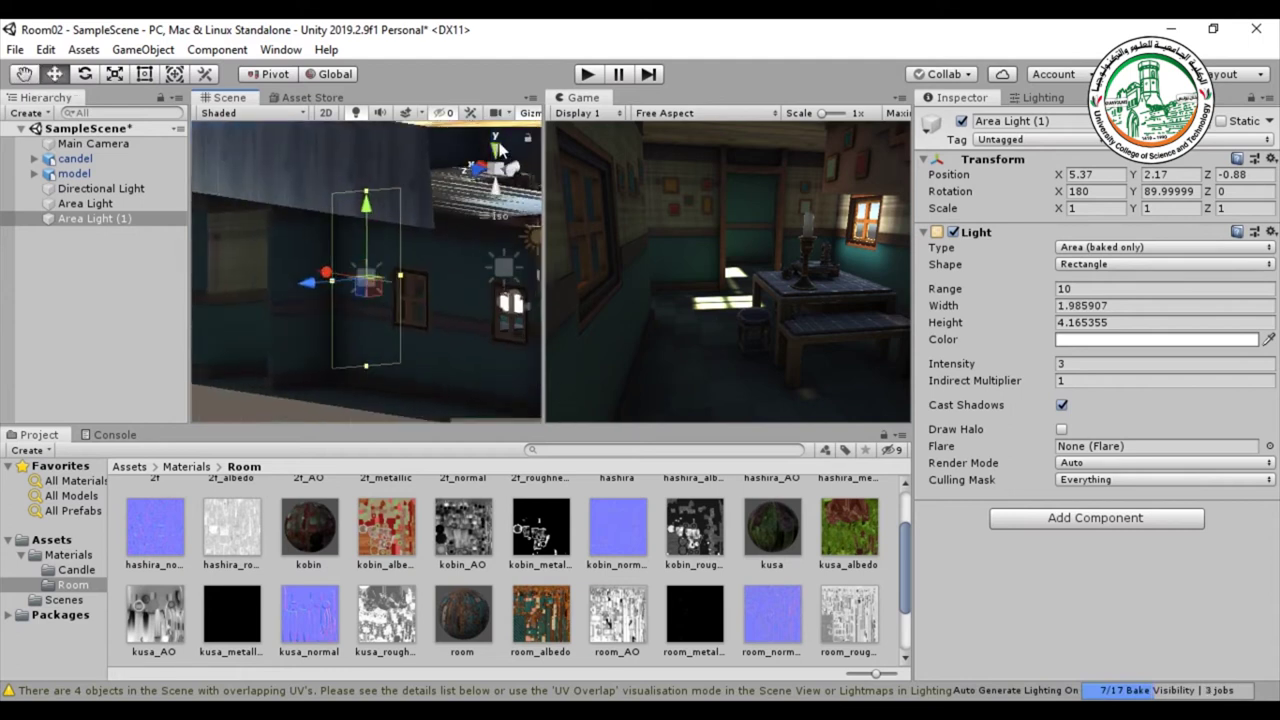
pyautogui.click(496, 150)
pyautogui.click(270, 112)
pyautogui.click(66, 76)
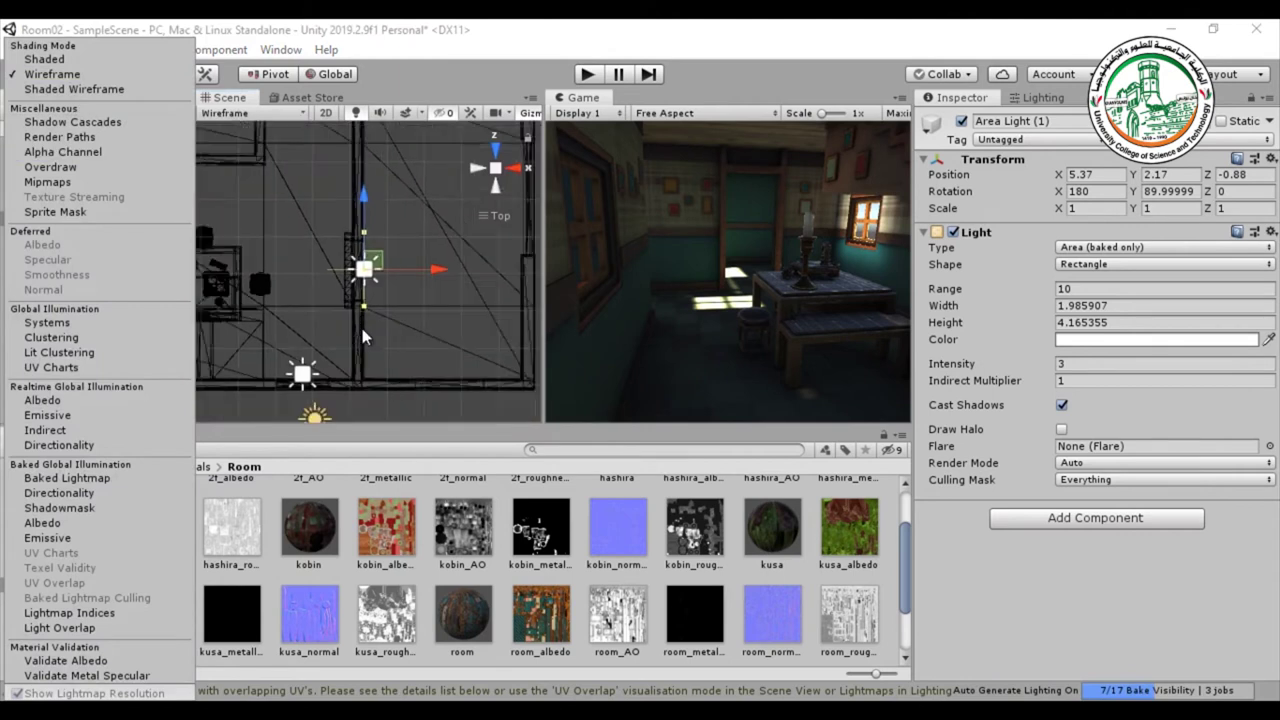
pyautogui.click(362, 328)
pyautogui.moveTo(362, 328); pyautogui.dragTo(452, 318, button='middle')
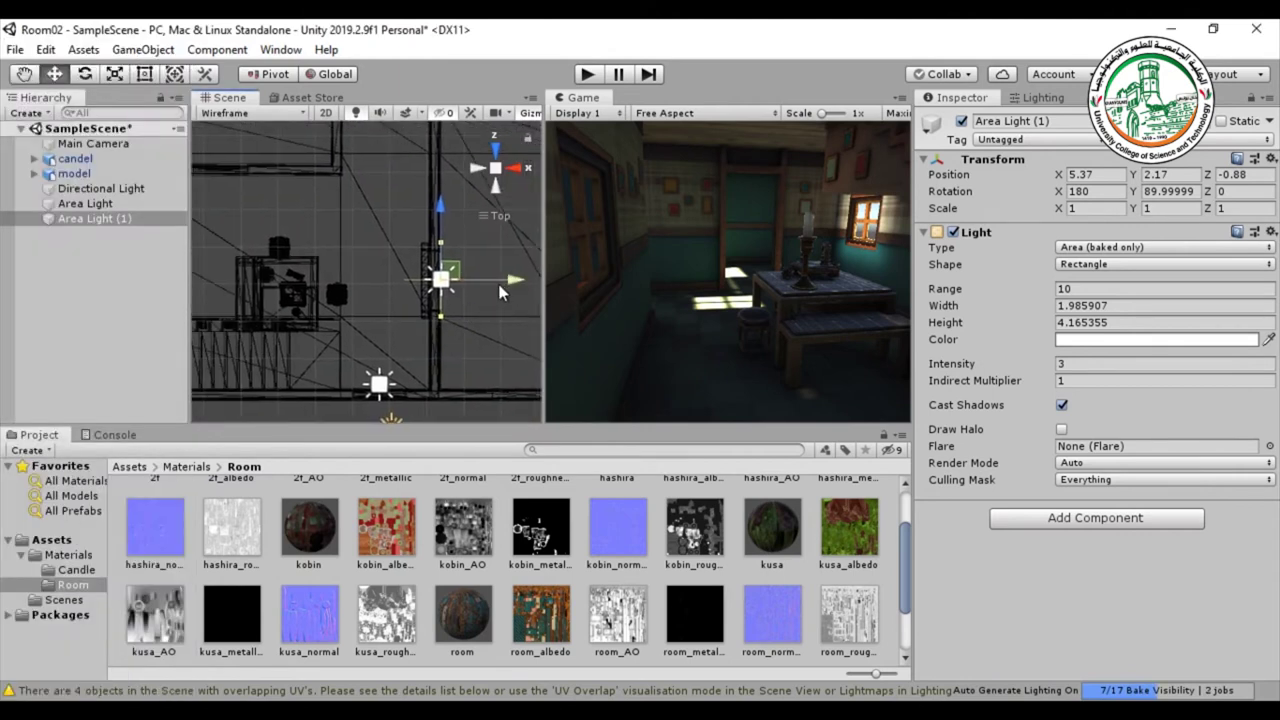
pyautogui.moveTo(504, 276); pyautogui.dragTo(482, 277)
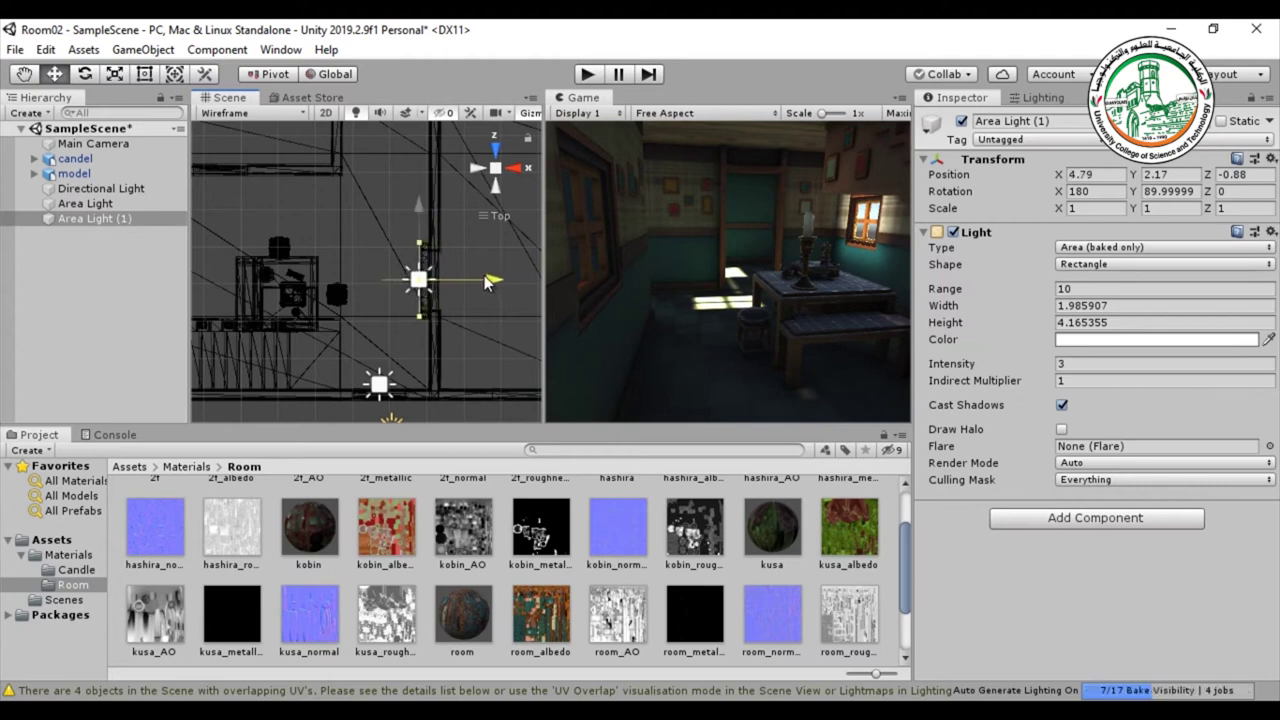
# Return the Scene view to Shaded and perspective, framing Area Light (1) at the doorway from inside the room.
pyautogui.click(272, 112)
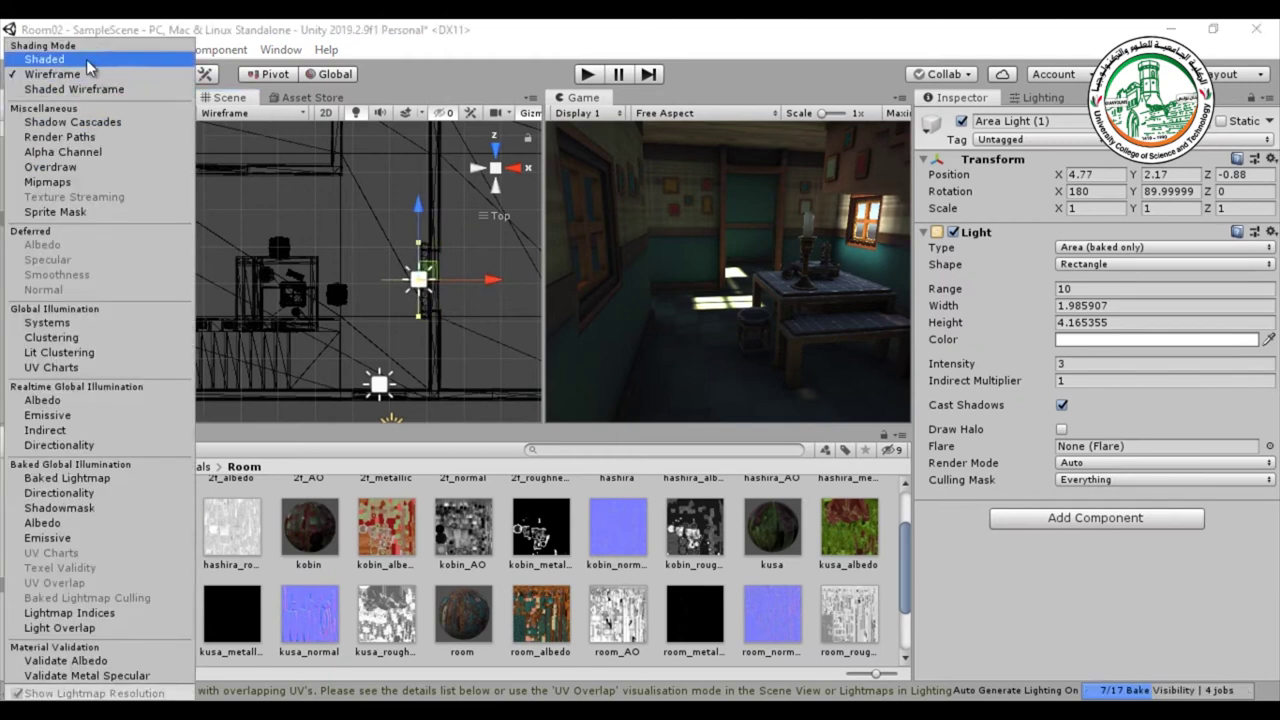
pyautogui.click(44, 59)
pyautogui.click(478, 215)
pyautogui.moveTo(480, 217); pyautogui.dragTo(378, 305, button='right')
pyautogui.press('f')
pyautogui.keyDown('alt'); pyautogui.moveTo(378, 303); pyautogui.dragTo(388, 381); pyautogui.keyUp('alt')
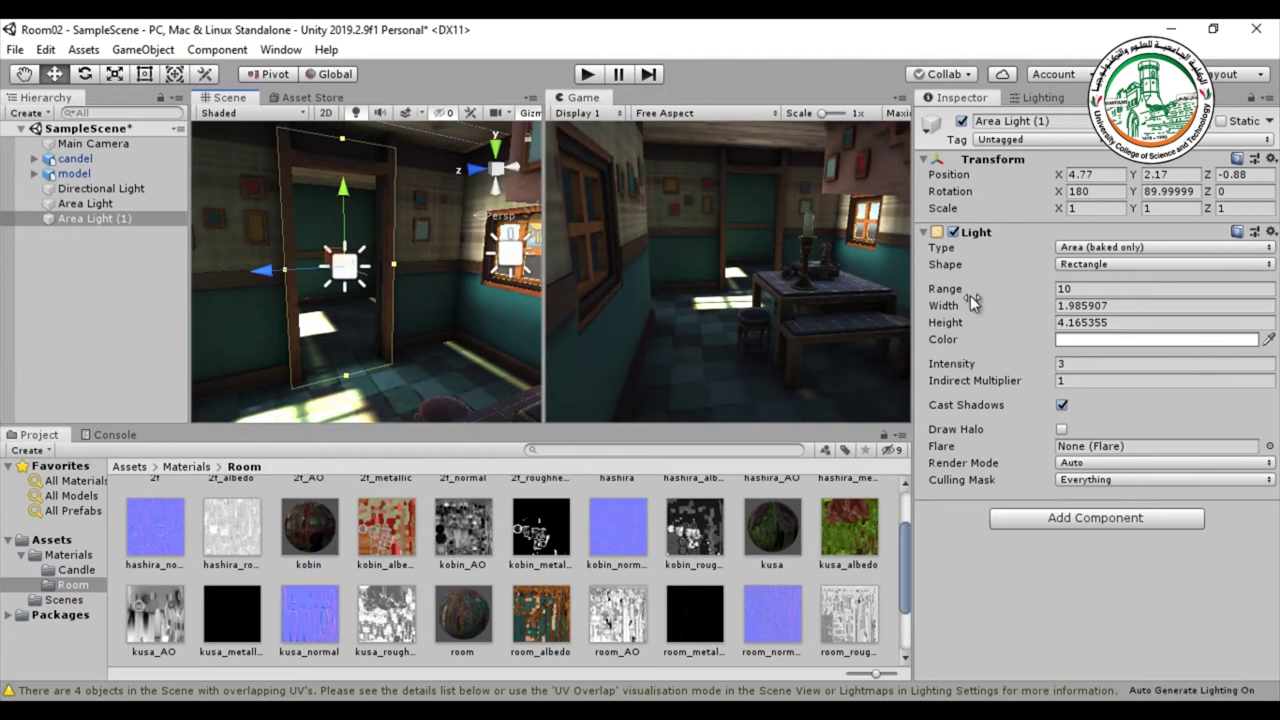
# Set Area Light (1)'s Intensity to 30 and finally to 15.
pyautogui.click(1083, 365)
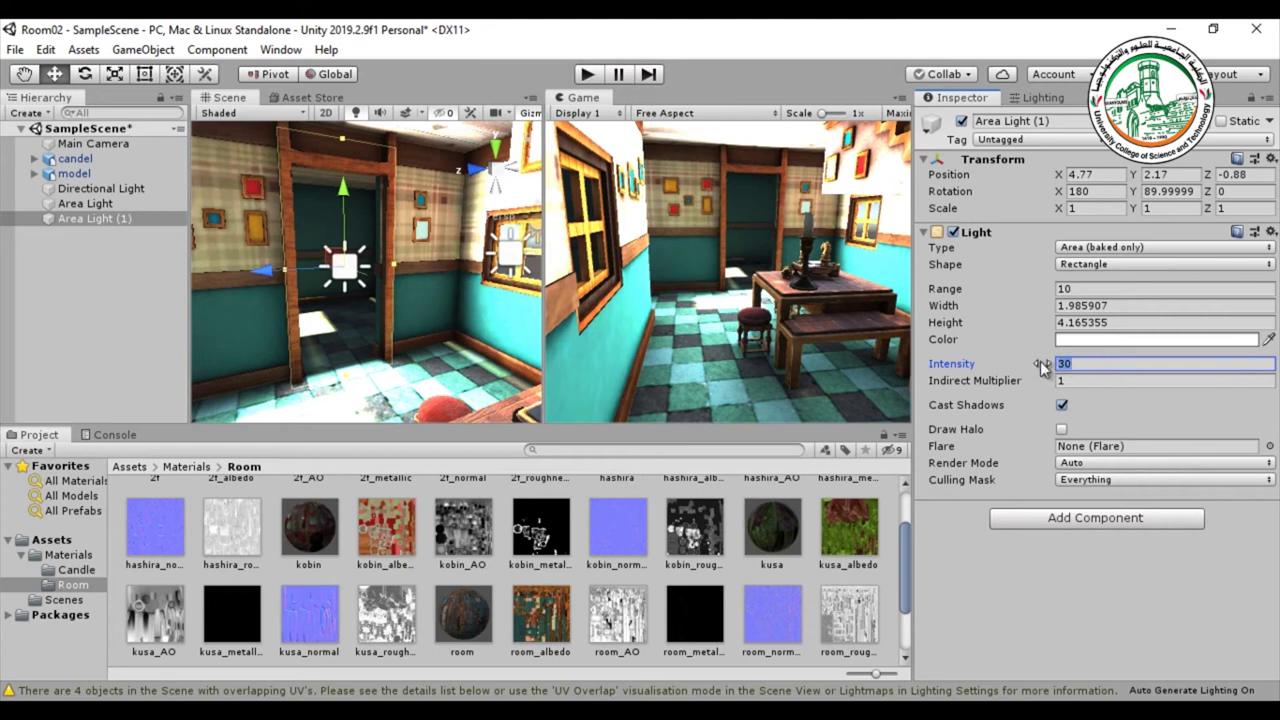
pyautogui.write('15')
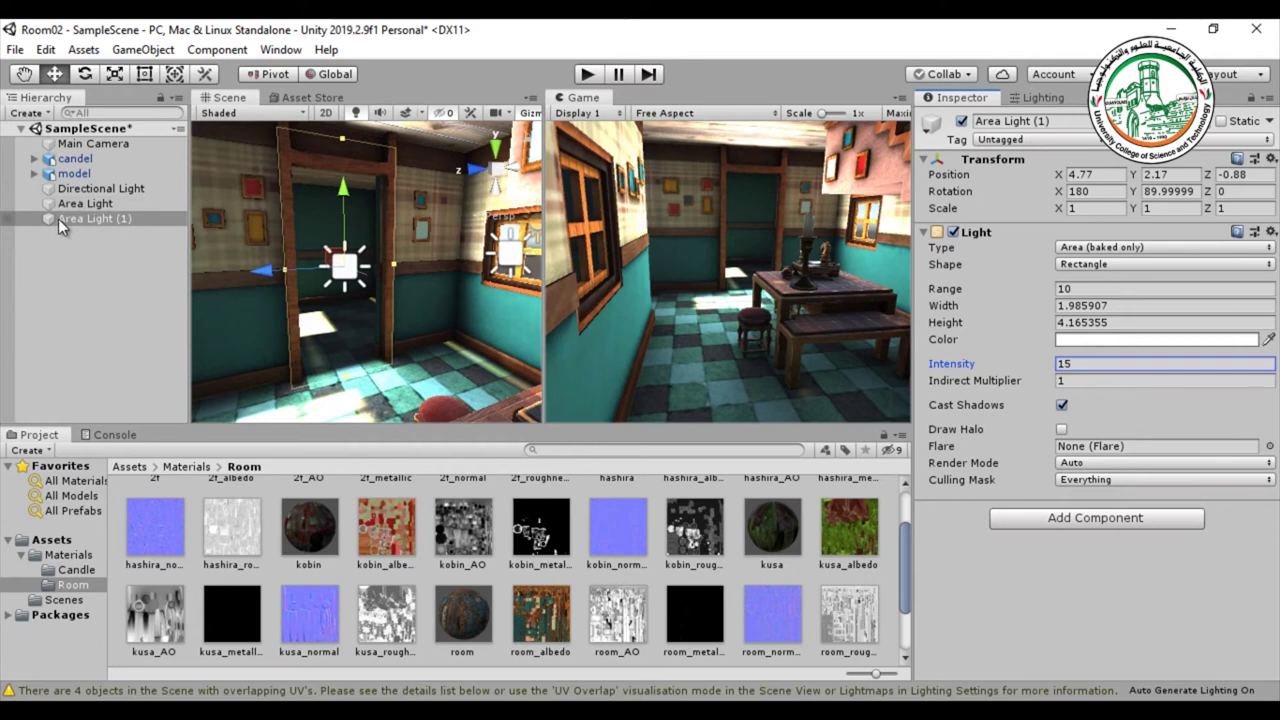
# Change Area Light (1)'s color to the pale yellow F2FFB1.
pyautogui.click(1089, 339)
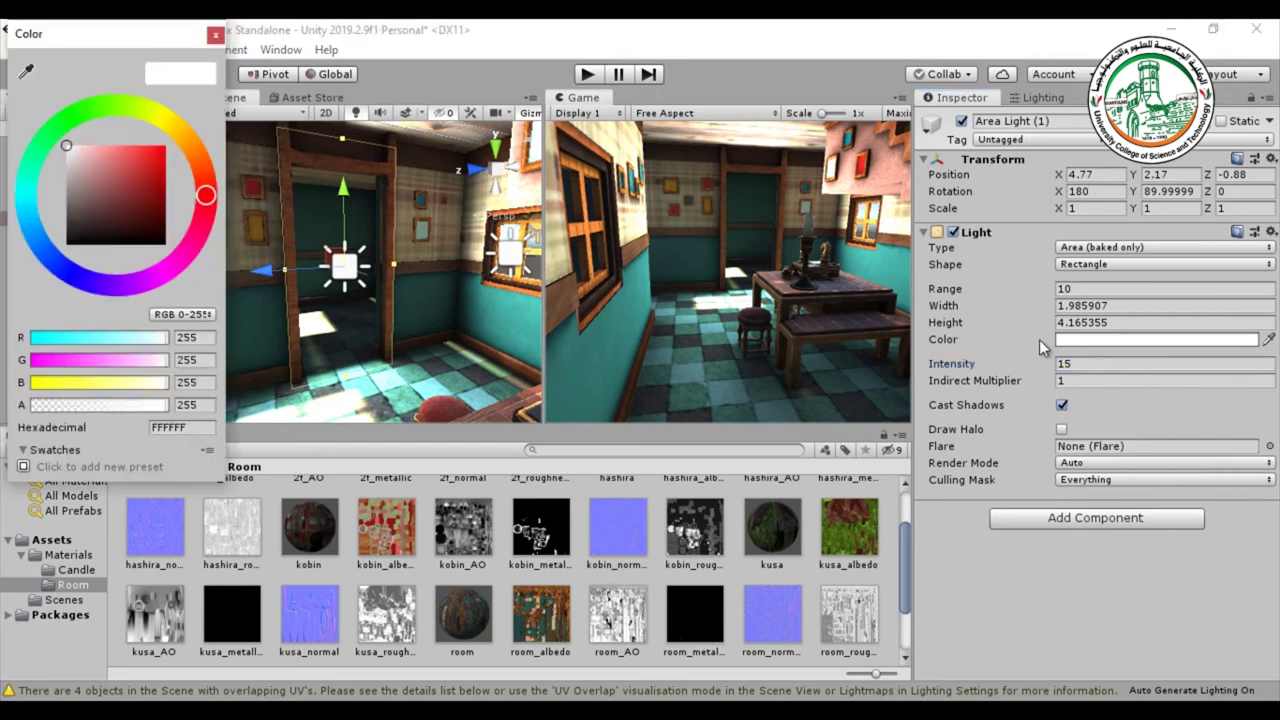
pyautogui.click(149, 111)
pyautogui.click(89, 147)
pyautogui.moveTo(90, 146); pyautogui.dragTo(98, 145)
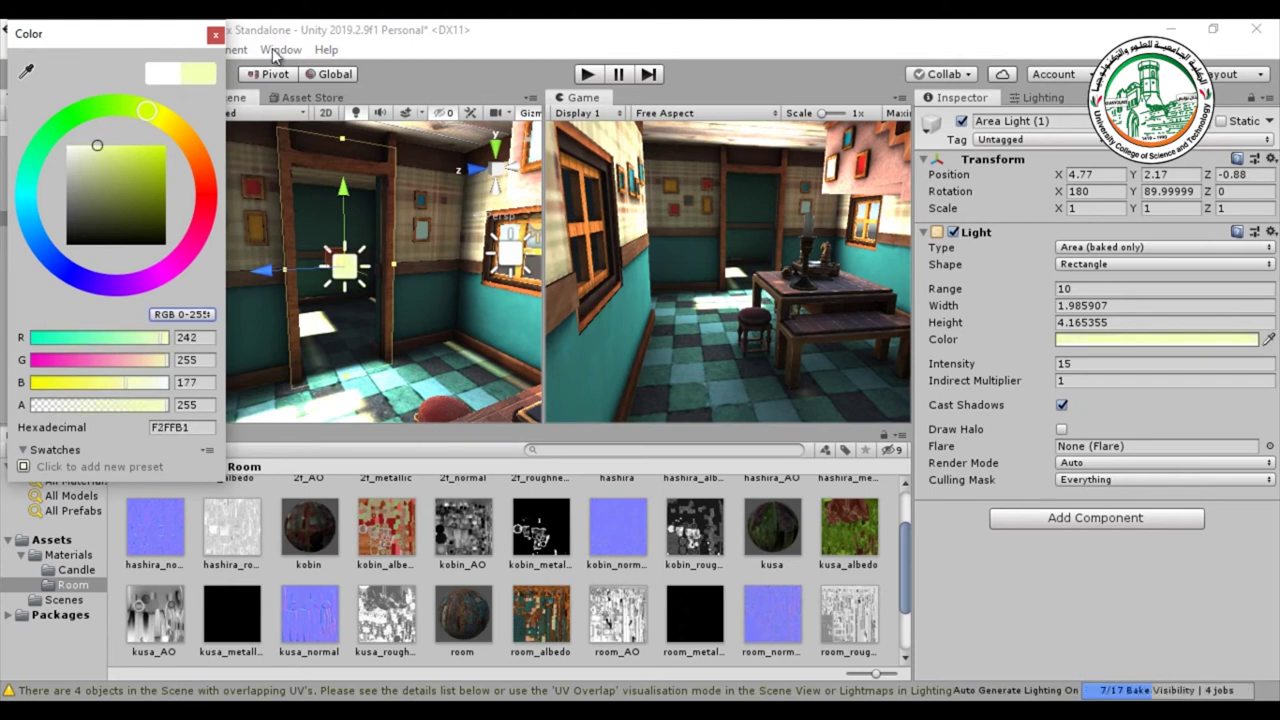
pyautogui.click(215, 34)
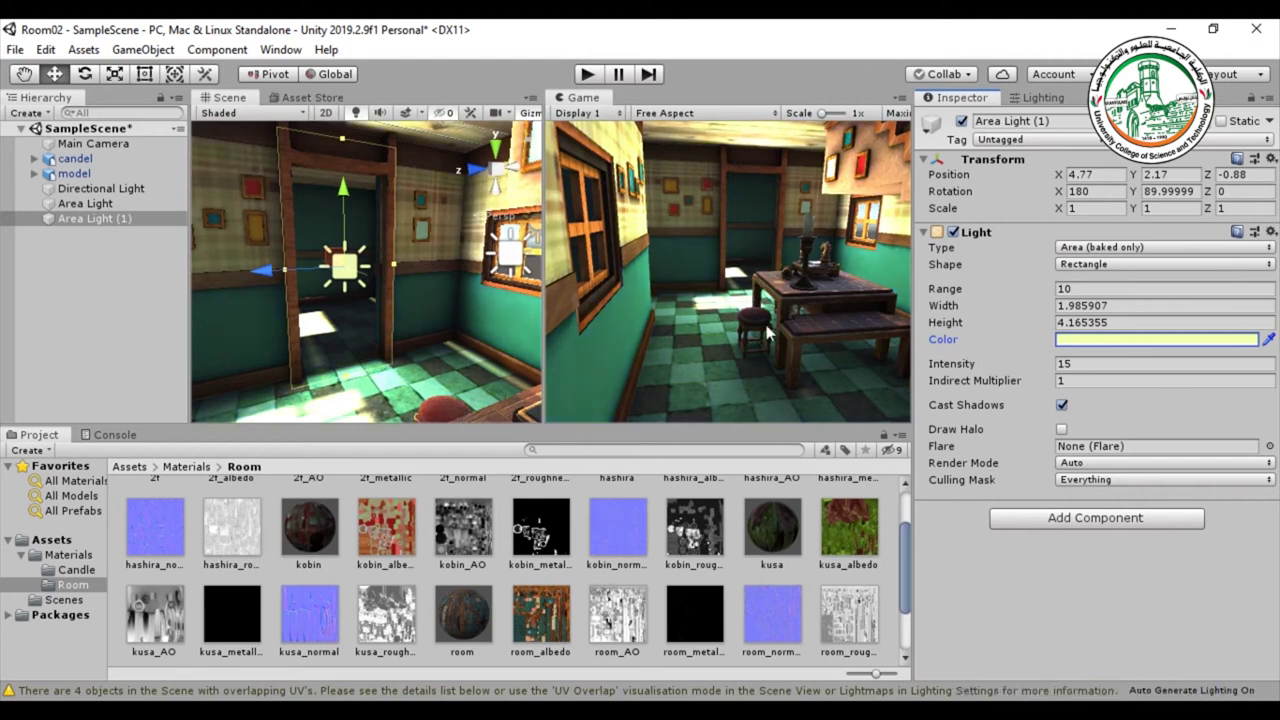
# Duplicate Area Light (1), move the copy along X to about 5.52 and rotate it about Y to about 270 degrees.
pyautogui.moveTo(399, 347)
pyautogui.keyDown('alt'); pyautogui.mouseDown()
pyautogui.moveTo(402, 370)
pyautogui.moveTo(397, 322)
pyautogui.mouseUp(); pyautogui.keyUp('alt')
pyautogui.hotkey('ctrl', 'd')
pyautogui.moveTo(330, 262); pyautogui.dragTo(330, 292)
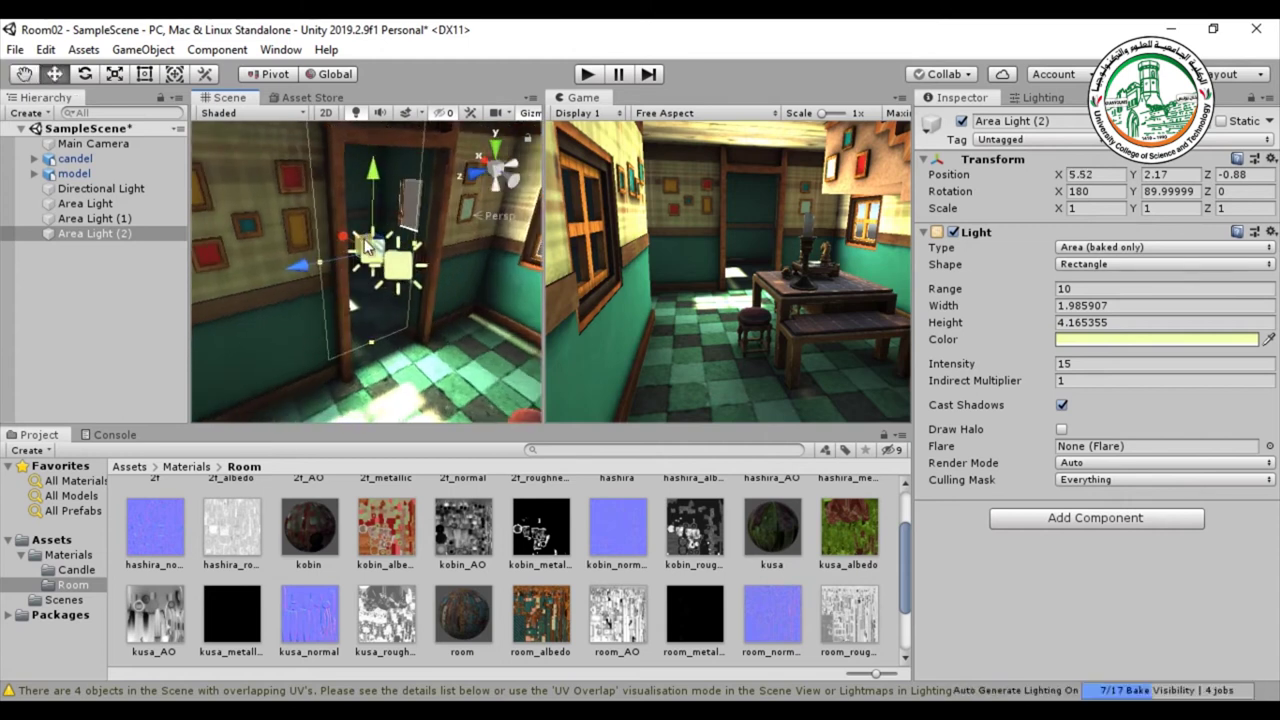
pyautogui.click(85, 74)
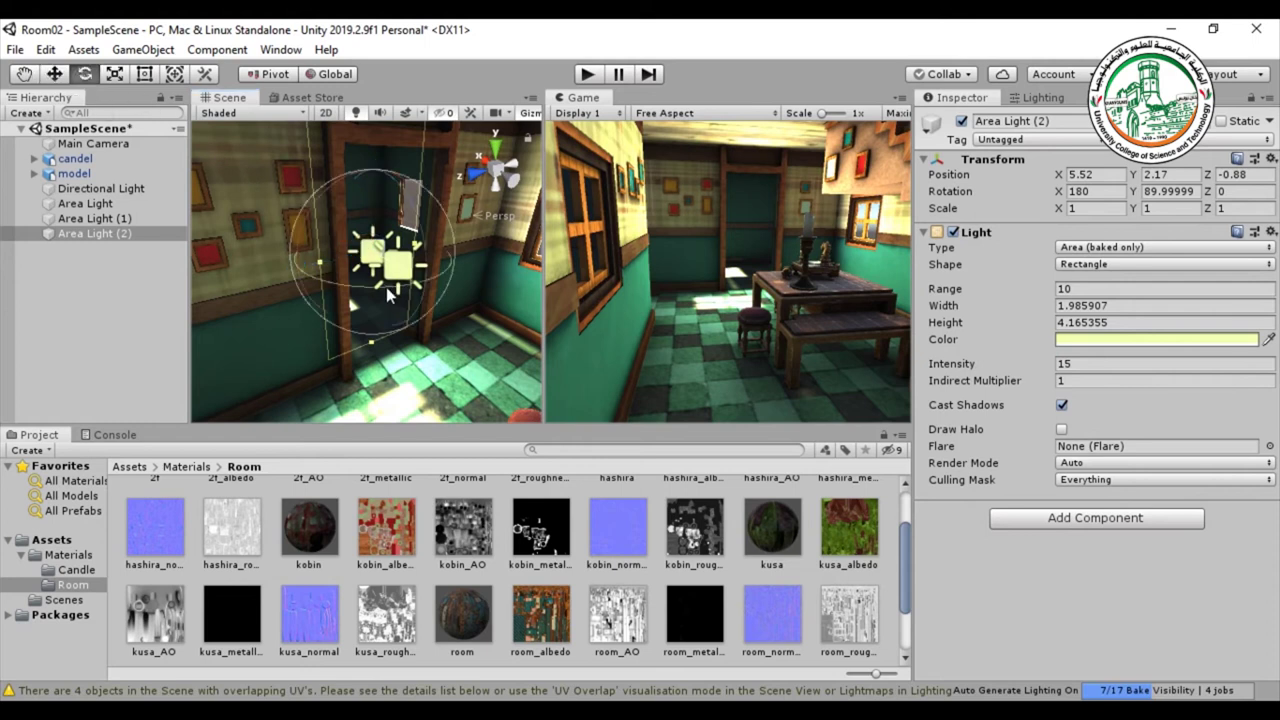
pyautogui.moveTo(390, 292); pyautogui.dragTo(1022, 308)
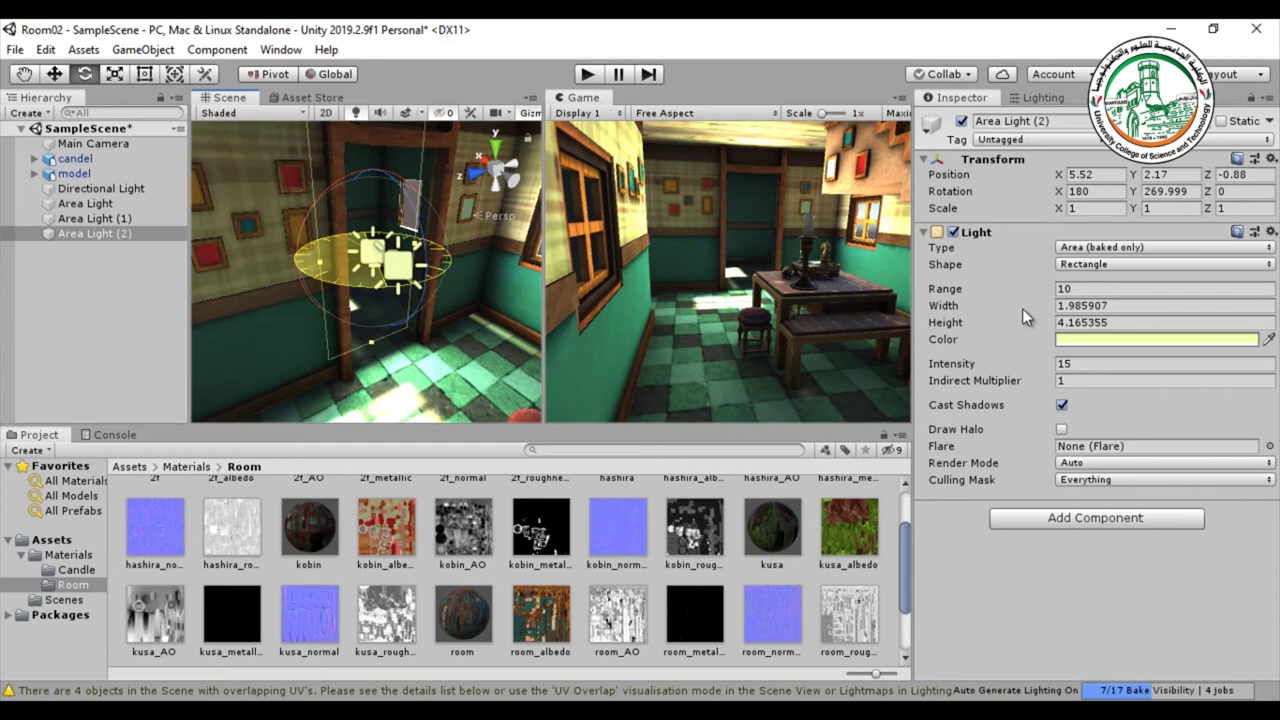
pyautogui.moveTo(1050, 306); pyautogui.dragTo(998, 346)
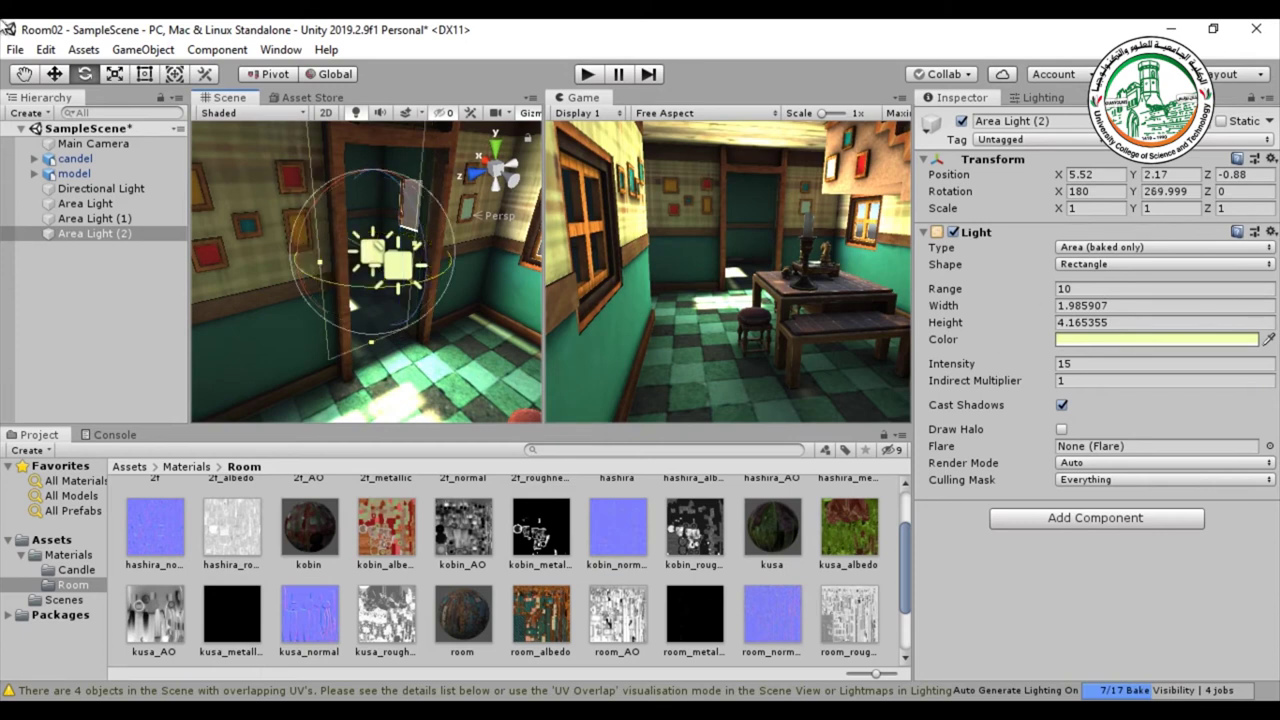
# Move Area Light (2) along X to about 7.1 and widen it to about 3.63.
pyautogui.click(53, 73)
pyautogui.keyDown('alt'); pyautogui.moveTo(395, 277); pyautogui.dragTo(392, 330); pyautogui.keyUp('alt')
pyautogui.moveTo(372, 216); pyautogui.dragTo(411, 206)
# Show the scene in Wireframe from the left side and shift Area Light (2) along Z to about -0.43.
pyautogui.click(244, 113)
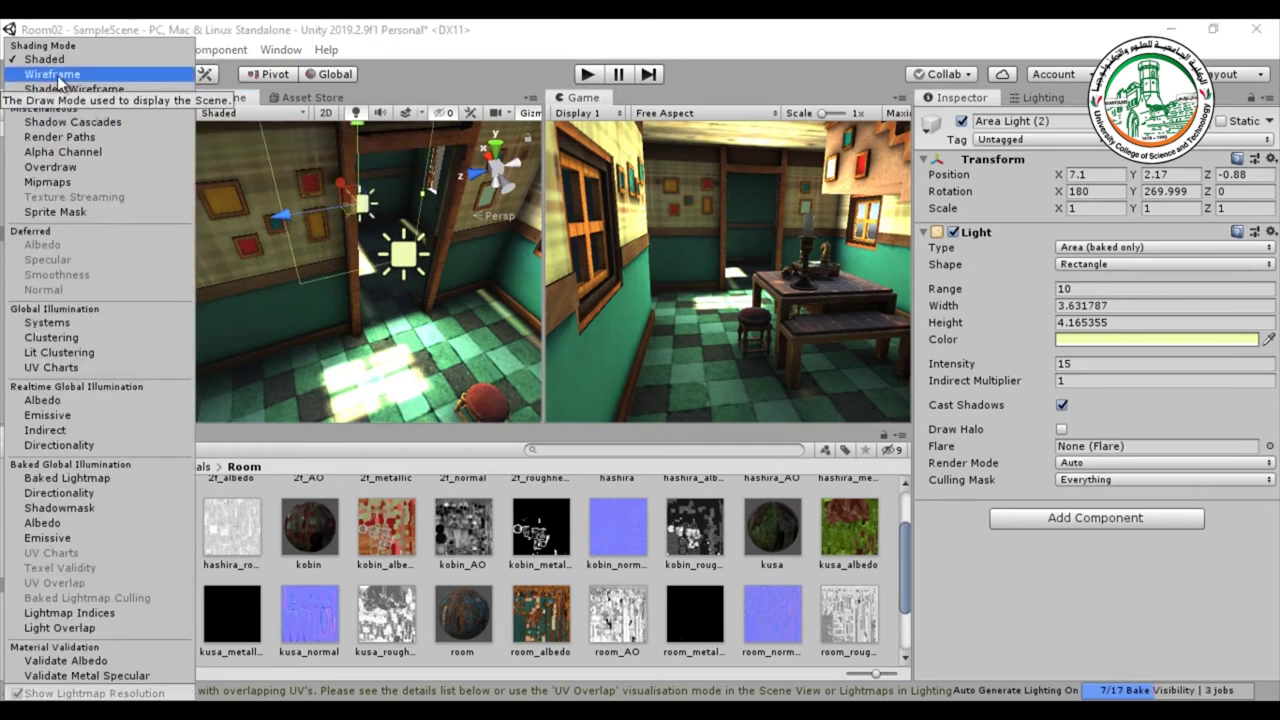
pyautogui.click(57, 76)
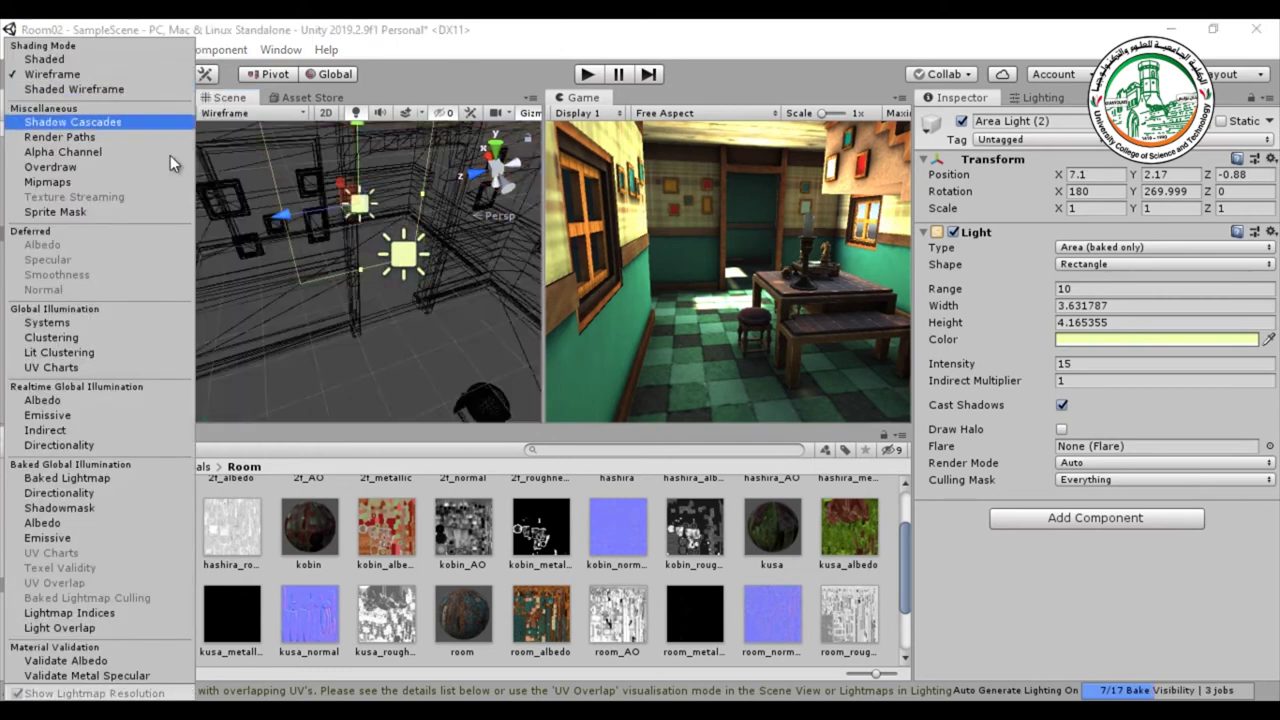
pyautogui.click(498, 215)
pyautogui.click(507, 177)
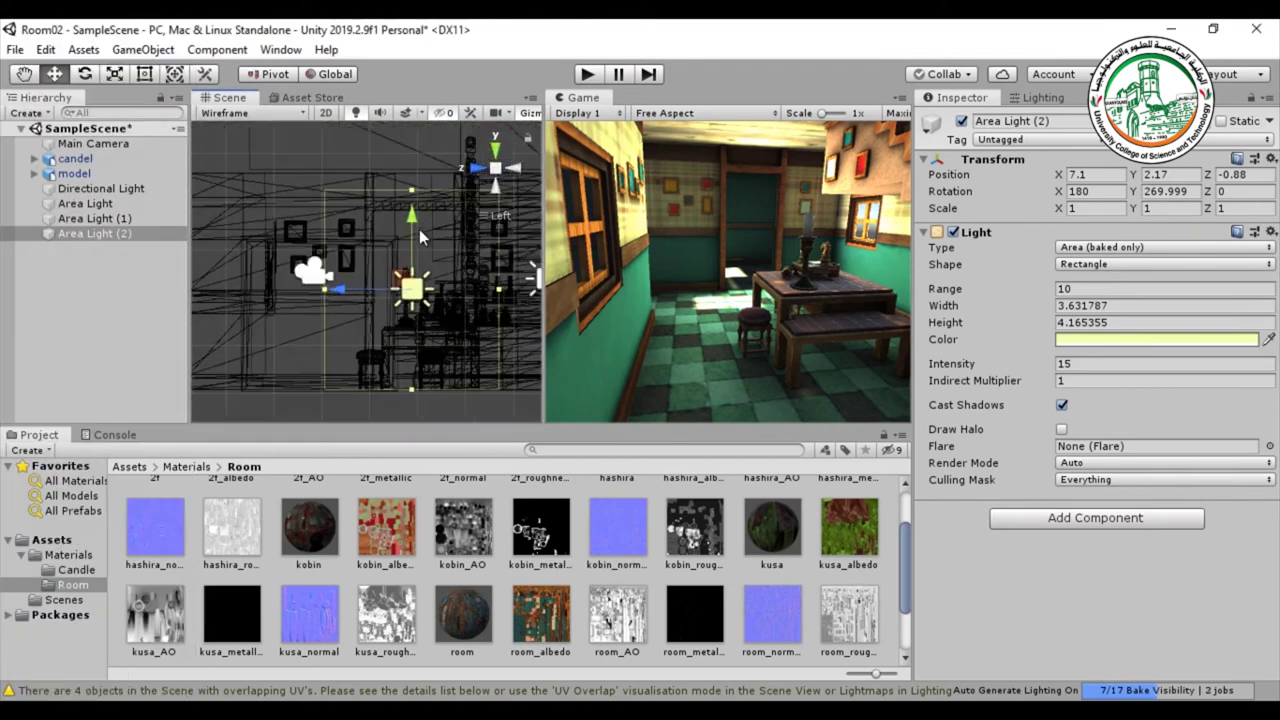
pyautogui.click(368, 283)
pyautogui.click(387, 296)
pyautogui.moveTo(326, 289); pyautogui.dragTo(314, 285)
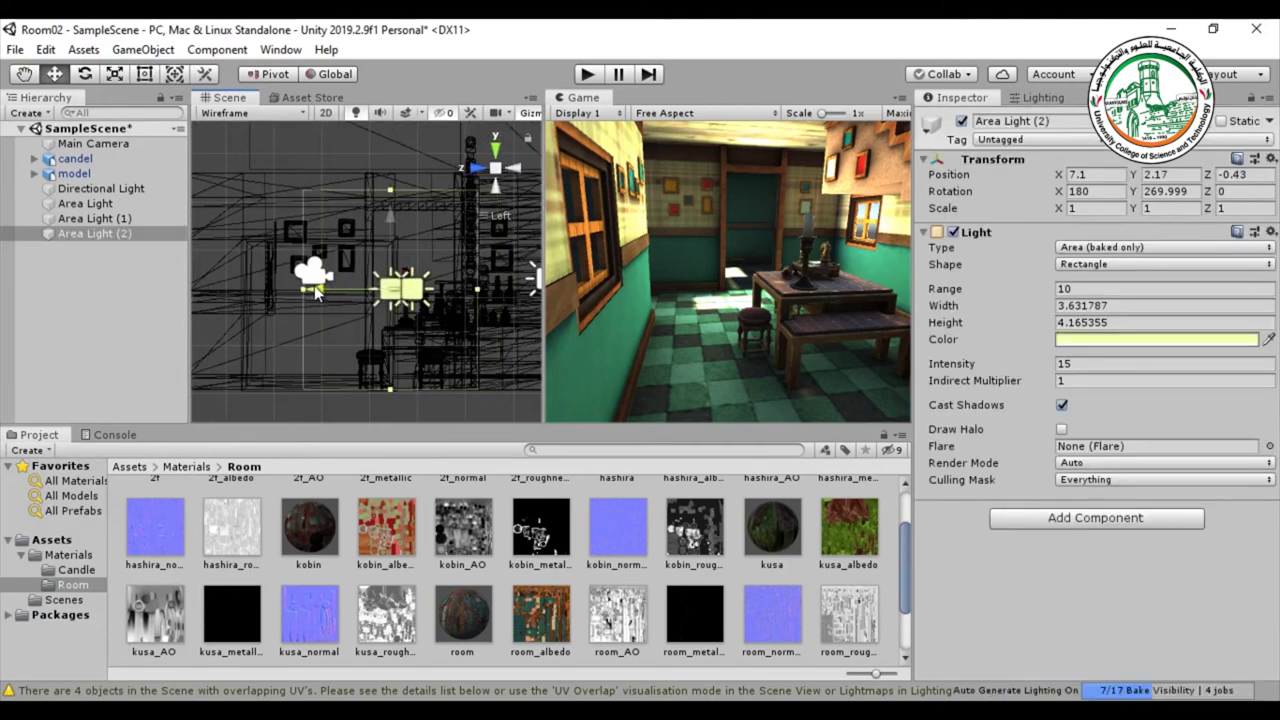
# View the scene from the top and move Area Light (2) along X to about 9.32, near the far wall of the back room.
pyautogui.click(494, 150)
pyautogui.scroll(-4, 487, 277)
pyautogui.moveTo(507, 281); pyautogui.dragTo(561, 281)
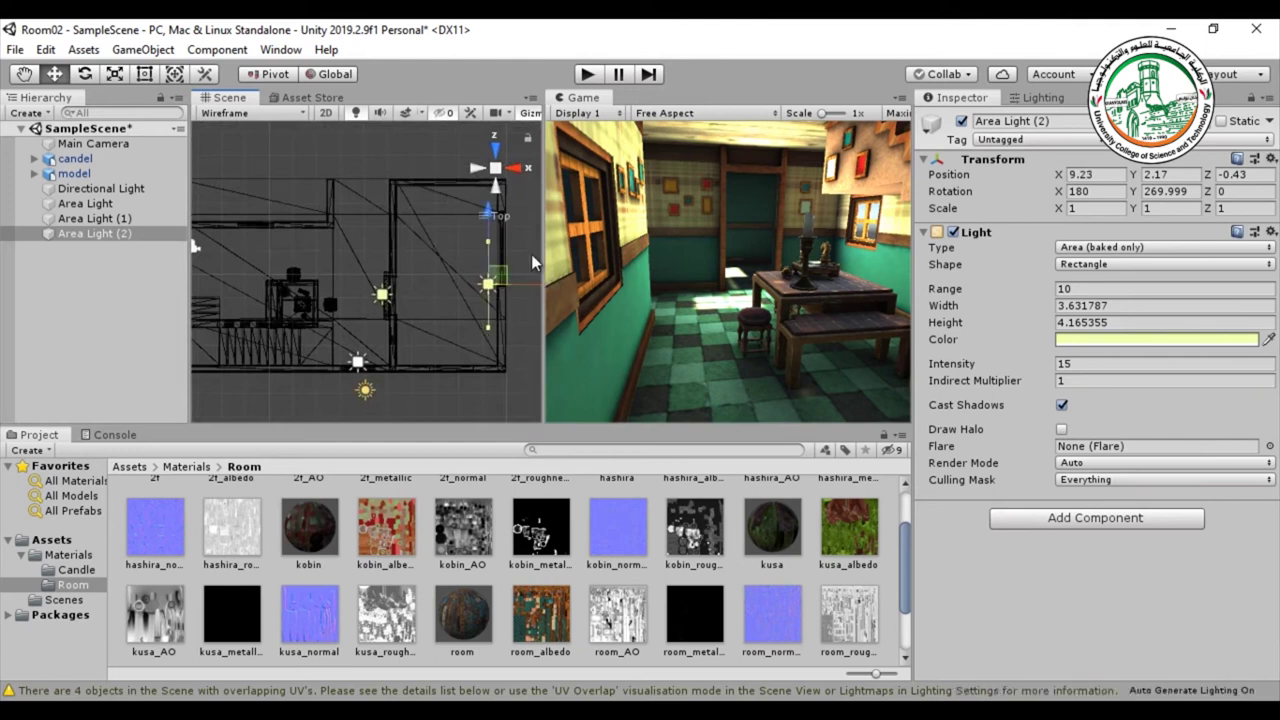
pyautogui.click(489, 222)
pyautogui.hotkey('ctrl', 'z')
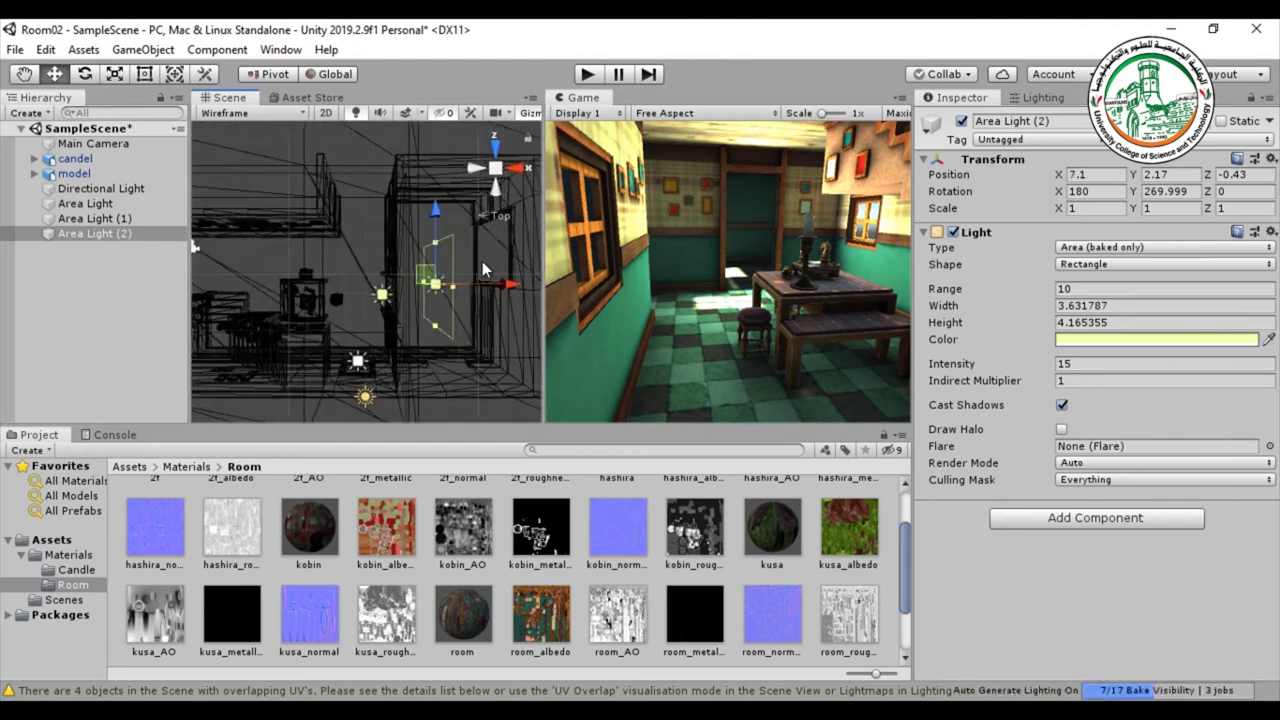
pyautogui.moveTo(505, 286); pyautogui.dragTo(537, 286)
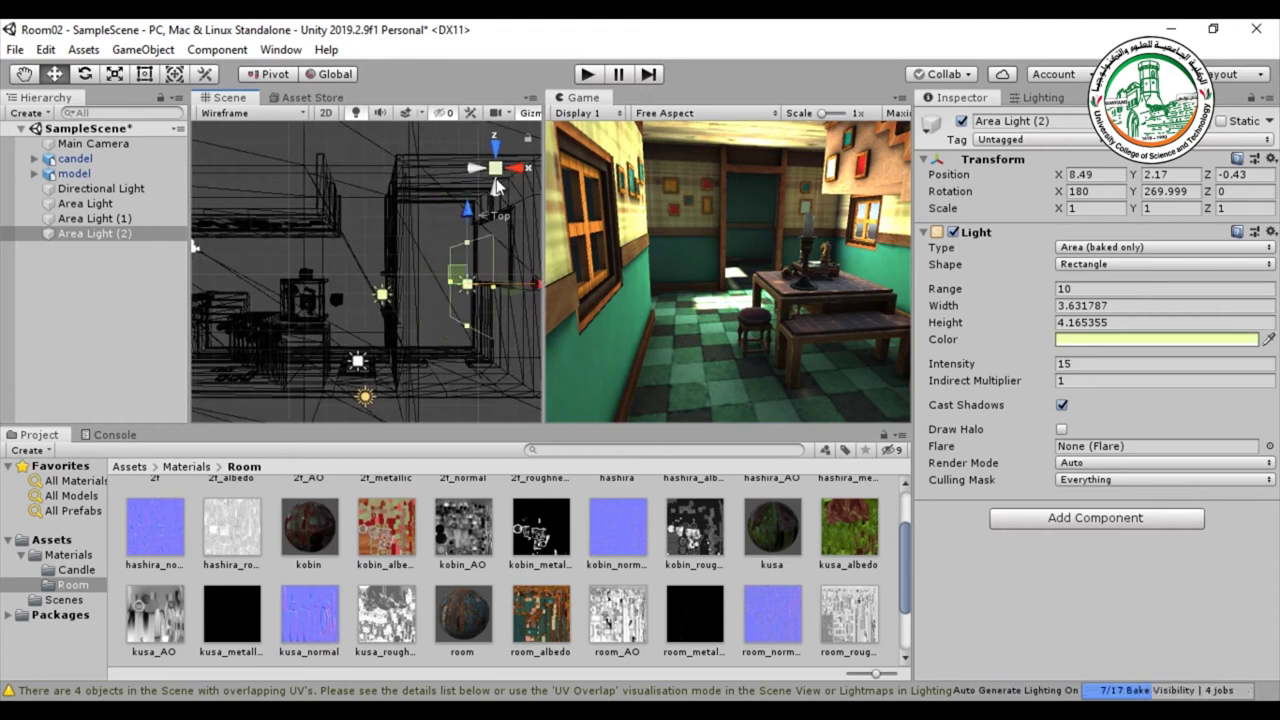
pyautogui.click(503, 220)
pyautogui.click(523, 279)
pyautogui.click(527, 281)
pyautogui.moveTo(526, 281); pyautogui.dragTo(545, 284)
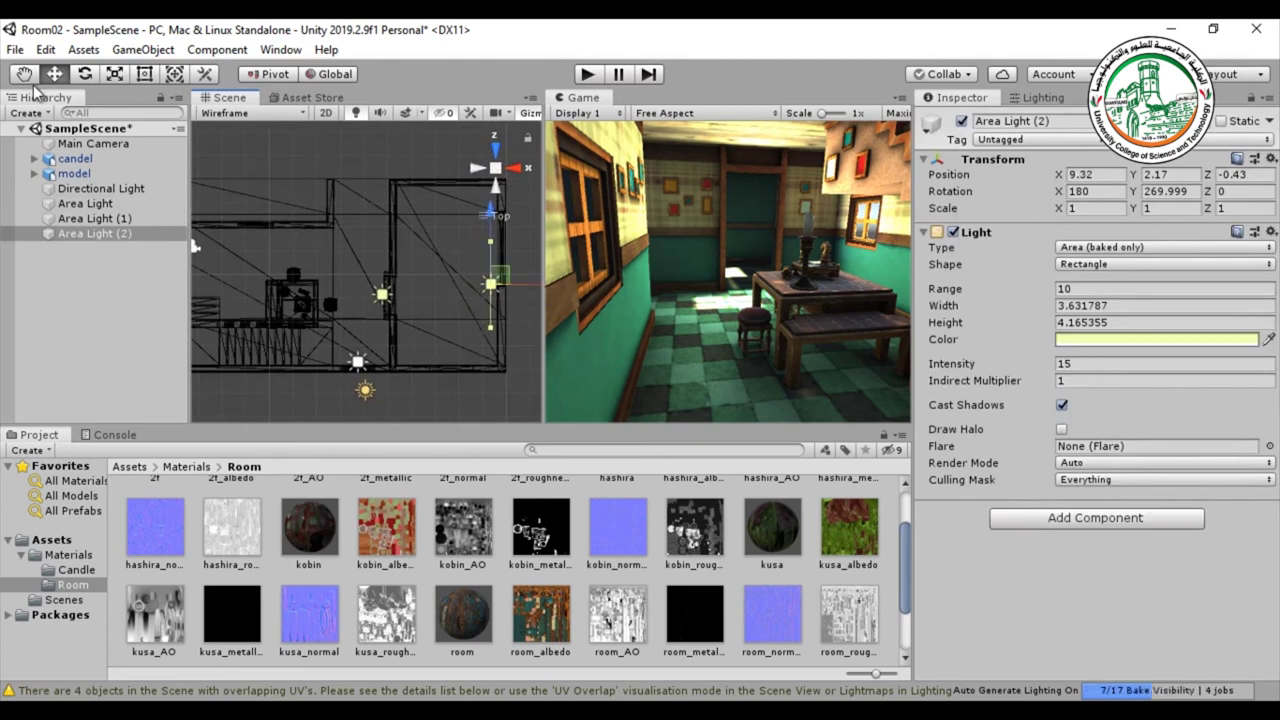
# Return the Scene view to Shaded and widen Area Light (2) to about 5.97.
pyautogui.click(230, 112)
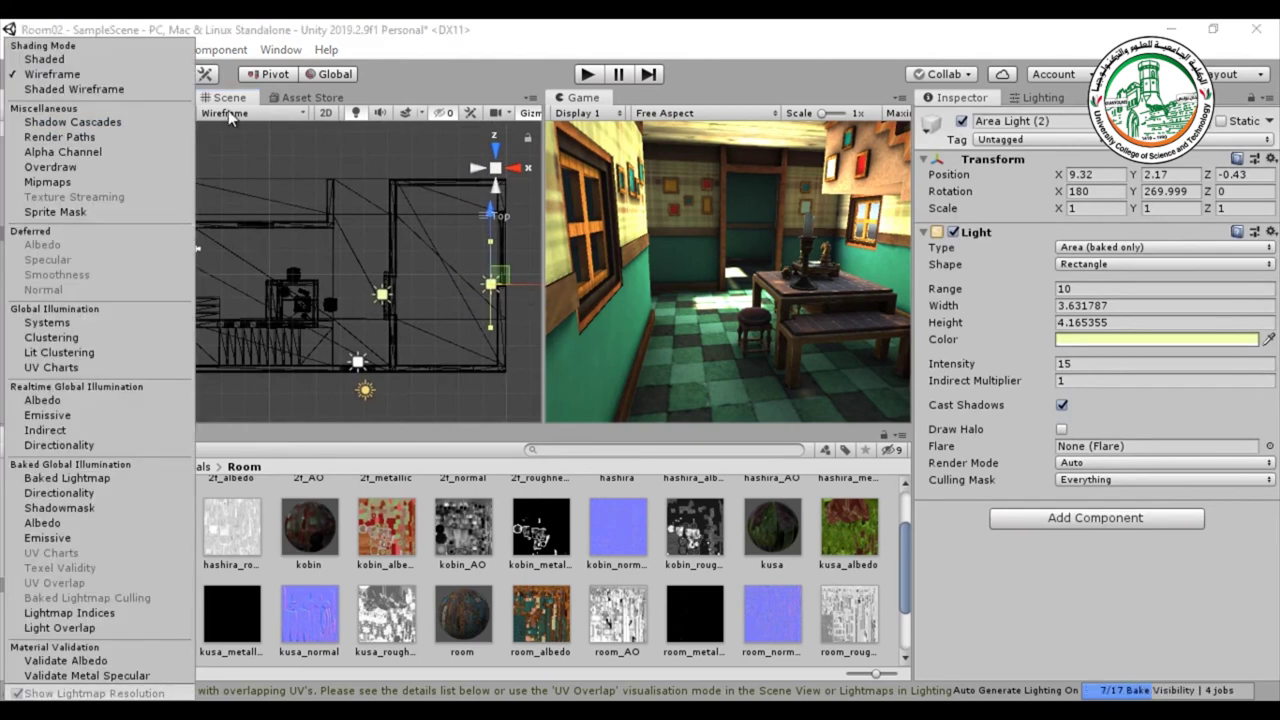
pyautogui.click(108, 59)
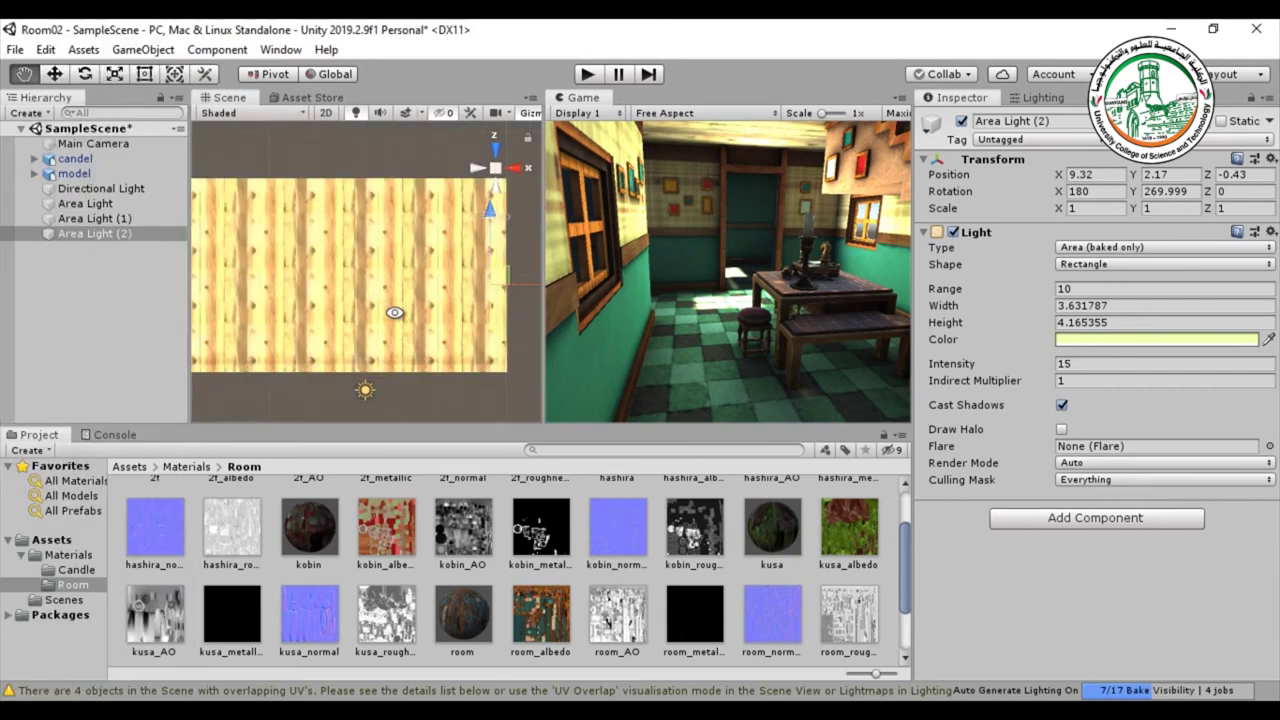
pyautogui.press('f')
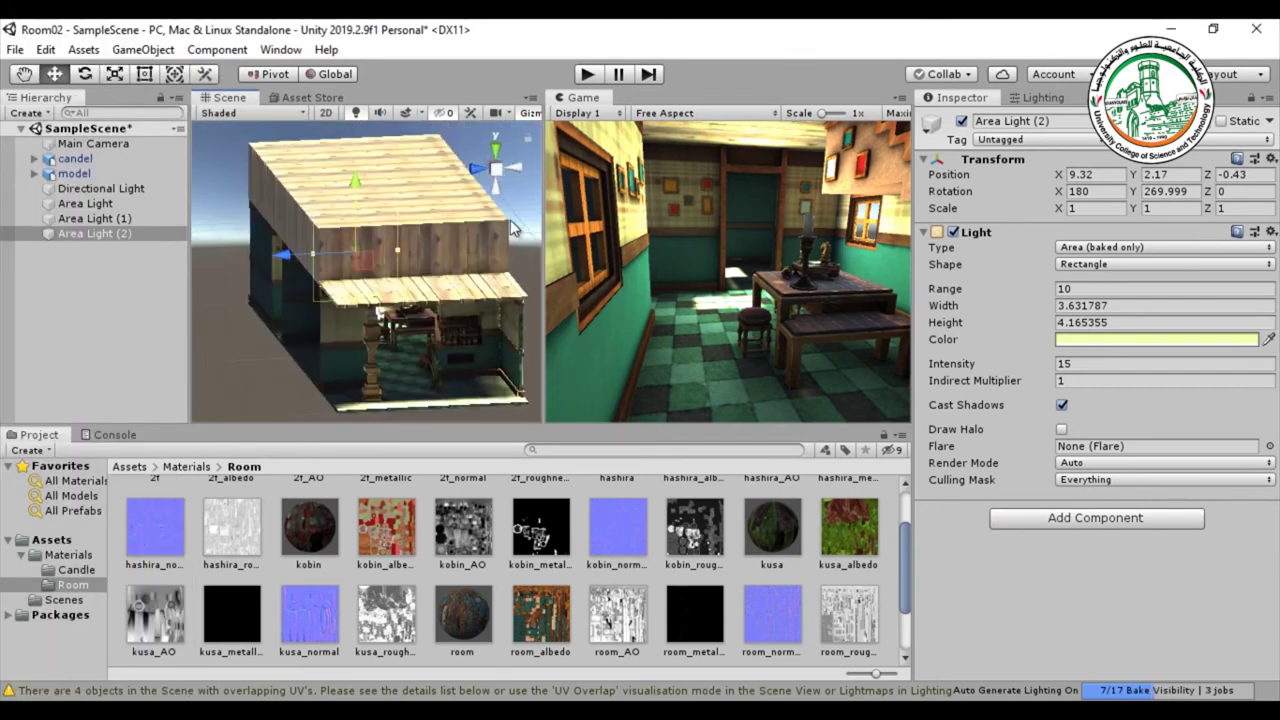
pyautogui.scroll(10, 505, 218)
pyautogui.moveTo(466, 316); pyautogui.dragTo(372, 270, button='right')
pyautogui.moveTo(397, 238); pyautogui.dragTo(422, 236)
pyautogui.moveTo(422, 236); pyautogui.dragTo(366, 264, button='right')
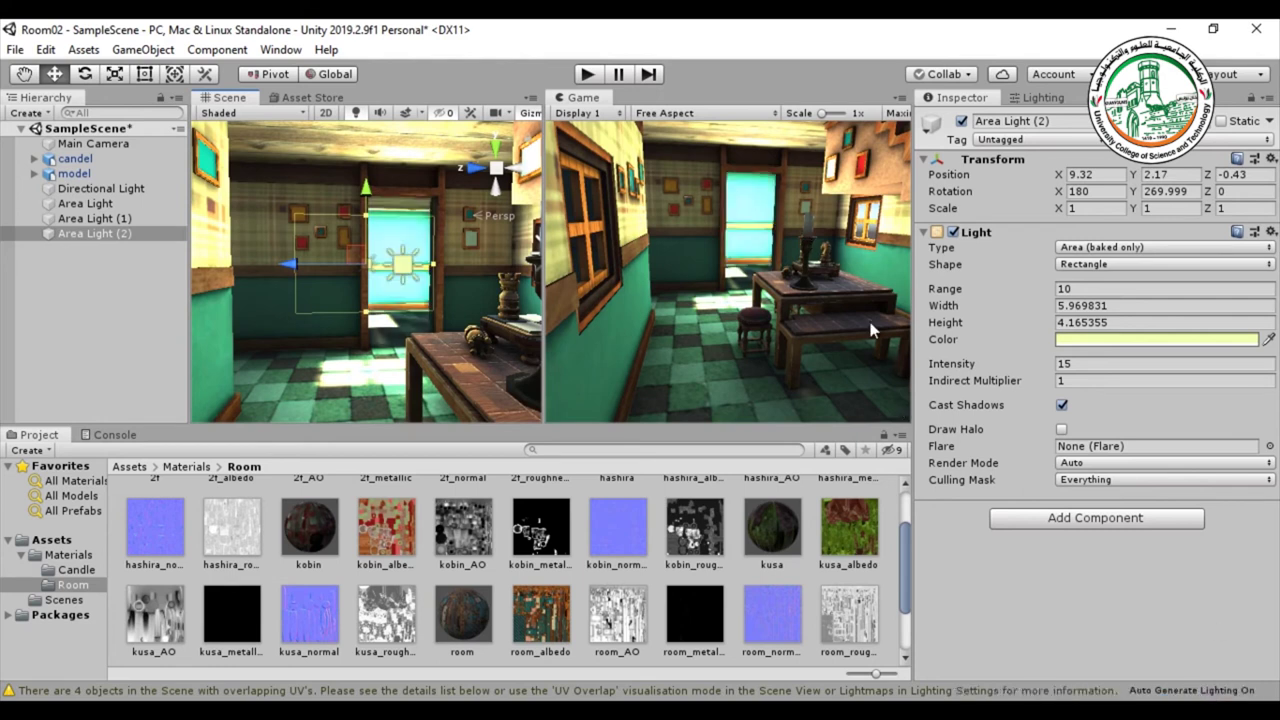
# Try Intensity values of 7 and 4 for Area Light (2) and finally set it to 5.
pyautogui.click(1068, 362)
pyautogui.write('5')
pyautogui.press('Return')
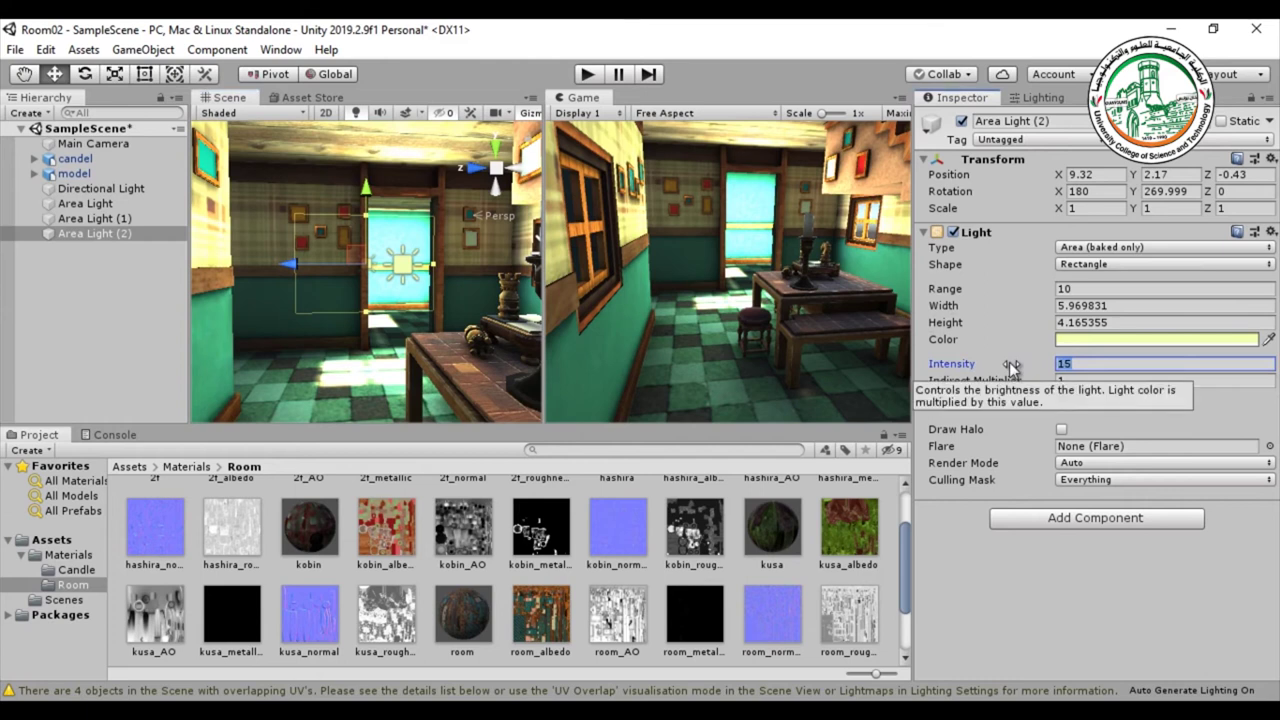
pyautogui.write('7')
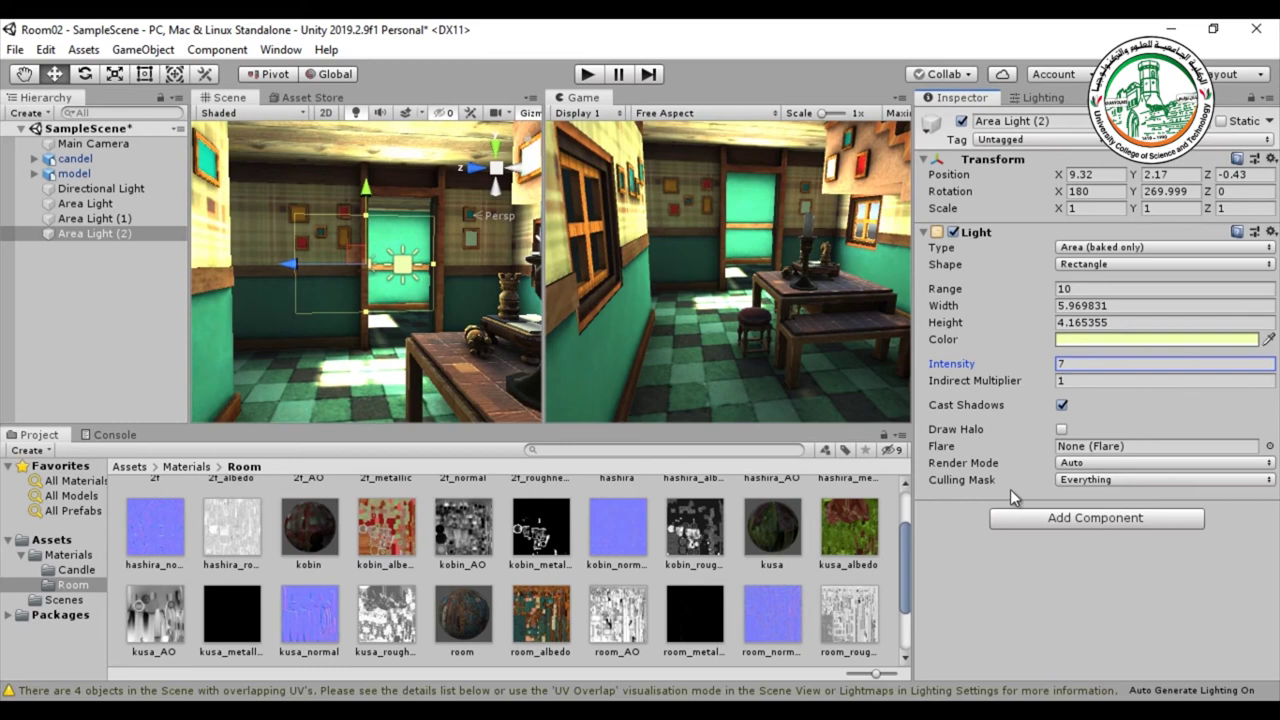
pyautogui.click(962, 366)
pyautogui.write('4')
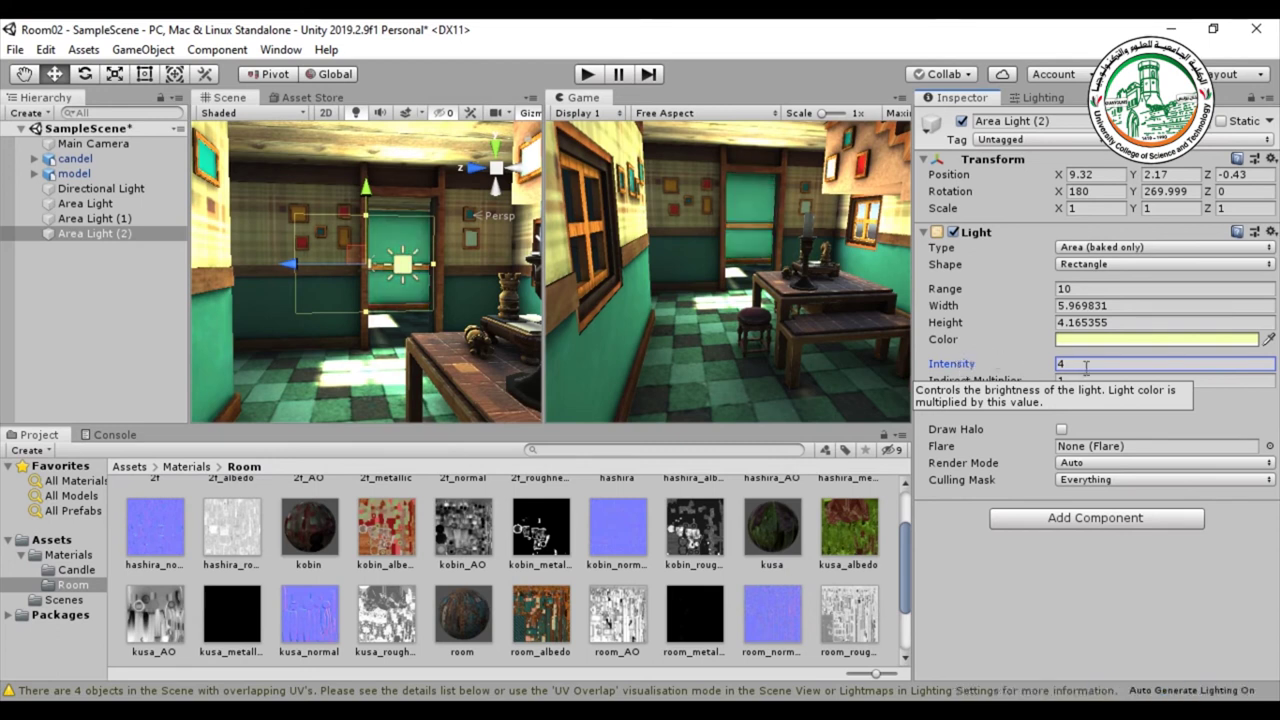
pyautogui.click(1048, 366)
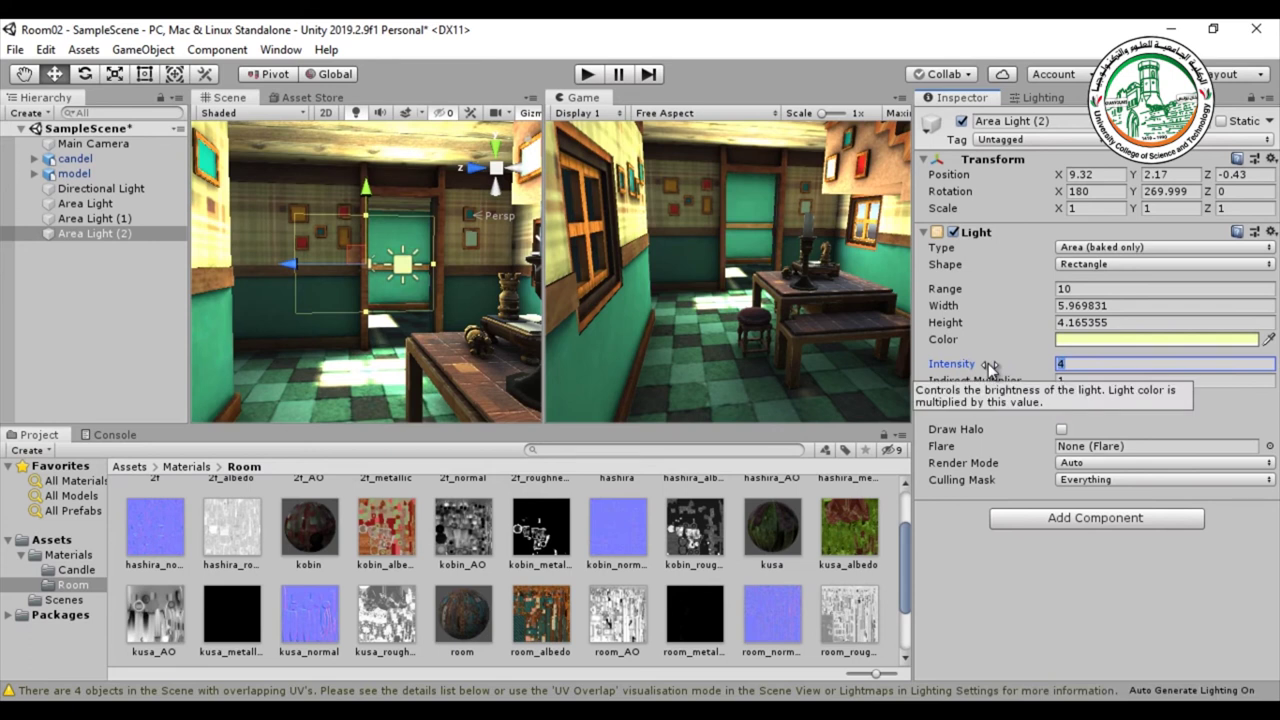
pyautogui.write('5')
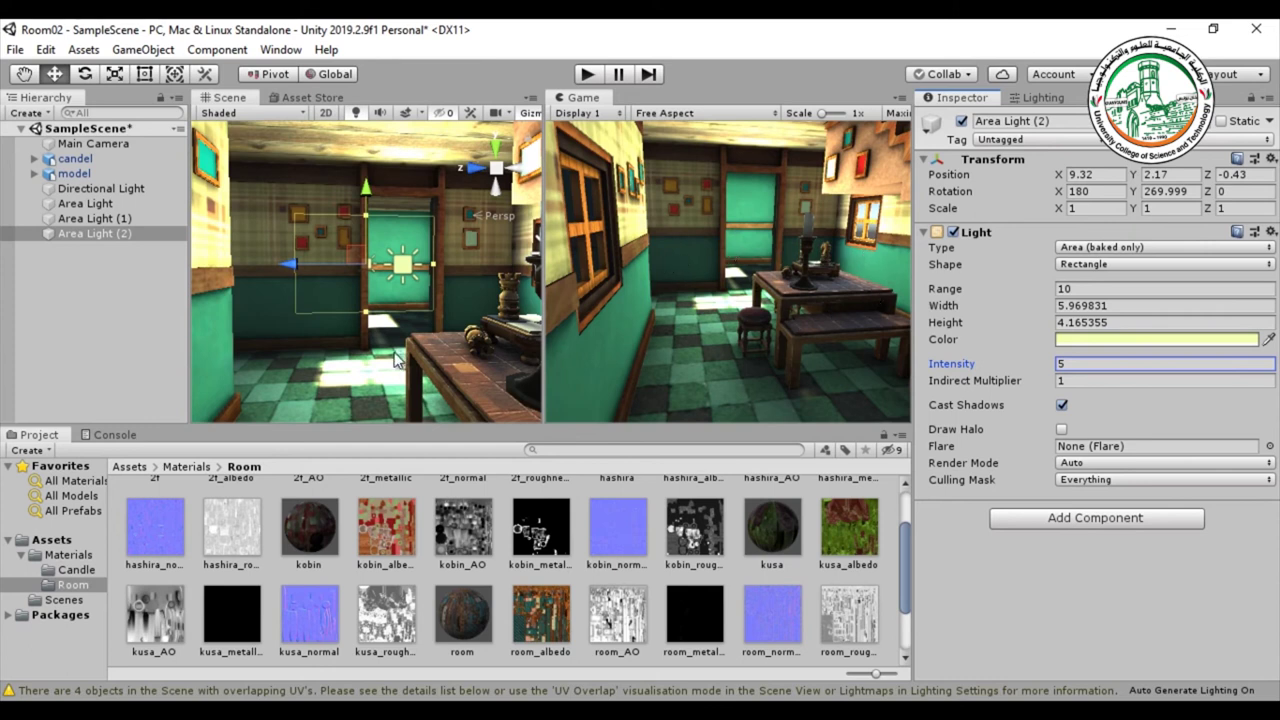
# Duplicate Area Light (2) and move the copy along X to about 4.46, back into the main room.
pyautogui.moveTo(398, 360); pyautogui.dragTo(370, 365, button='right')
pyautogui.hotkey('ctrl', 'd')
pyautogui.press('w')
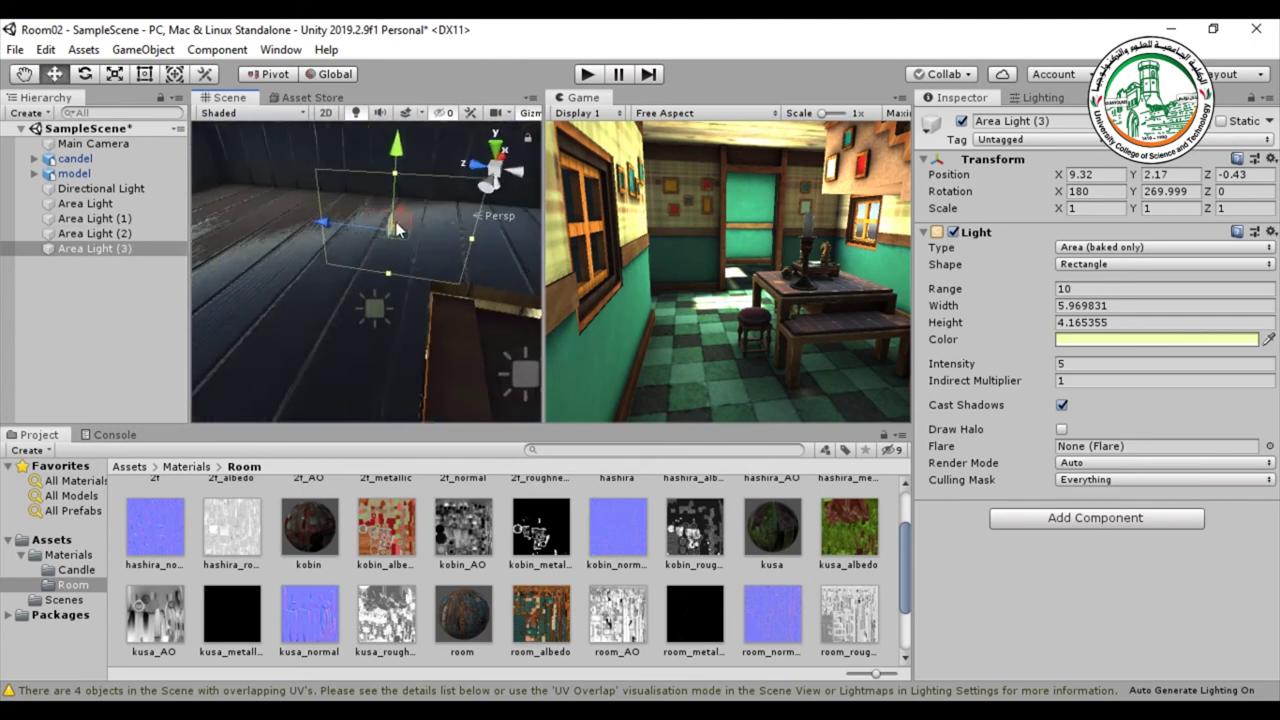
pyautogui.moveTo(408, 204); pyautogui.dragTo(385, 248)
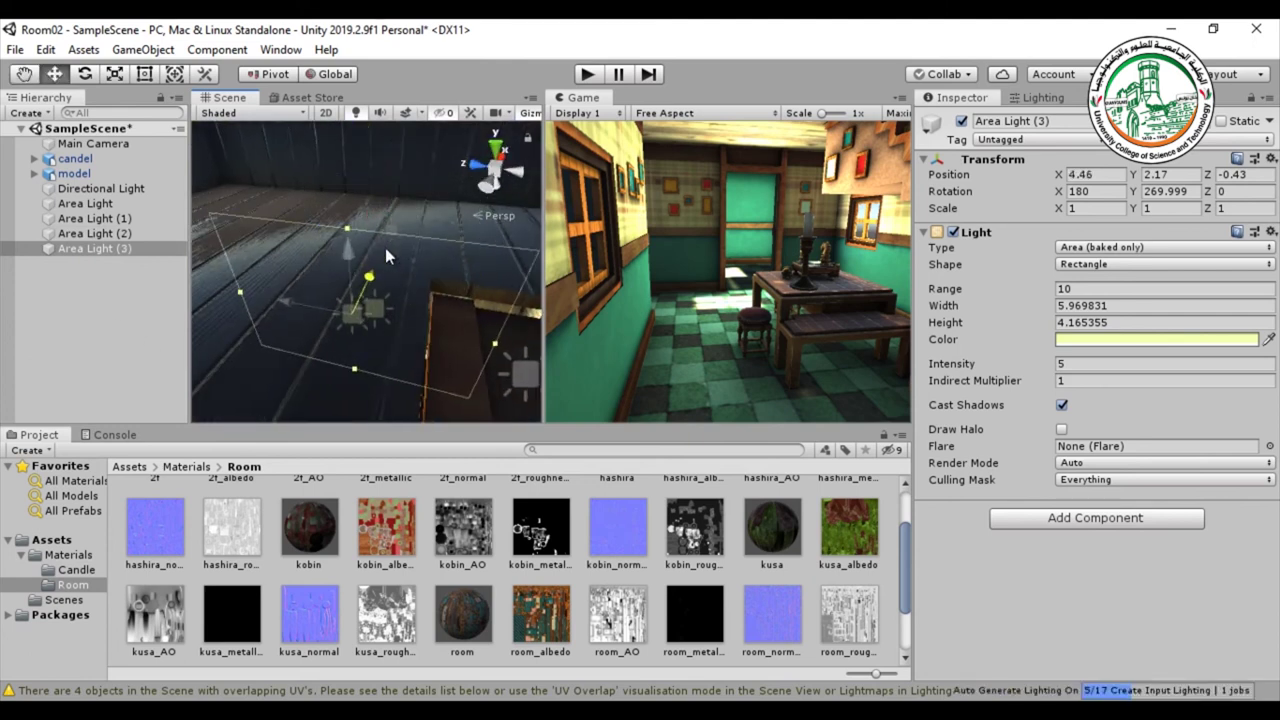
# From the left isometric view, reduce Area Light (3)'s height to about 1.79 and position it at about Y 1.07 and Z -0.9.
pyautogui.scroll(3, 385, 248)
pyautogui.moveTo(385, 248); pyautogui.dragTo(470, 195, button='right')
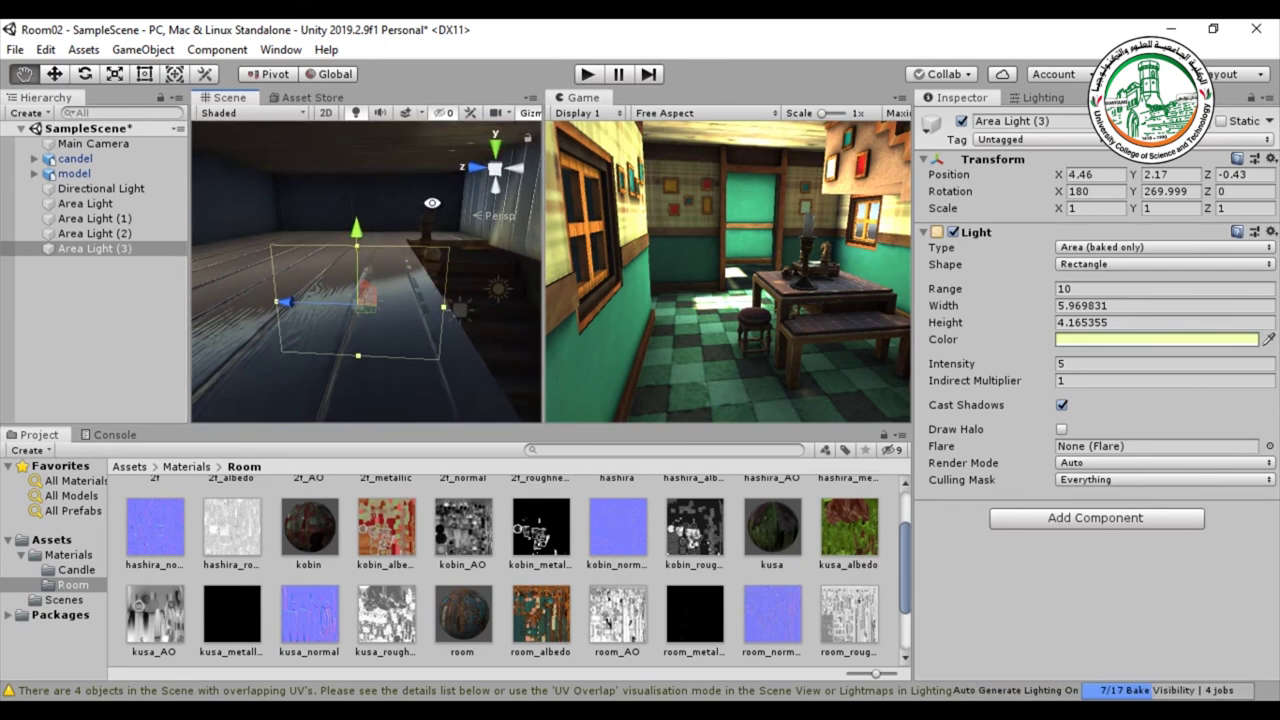
pyautogui.click(495, 170)
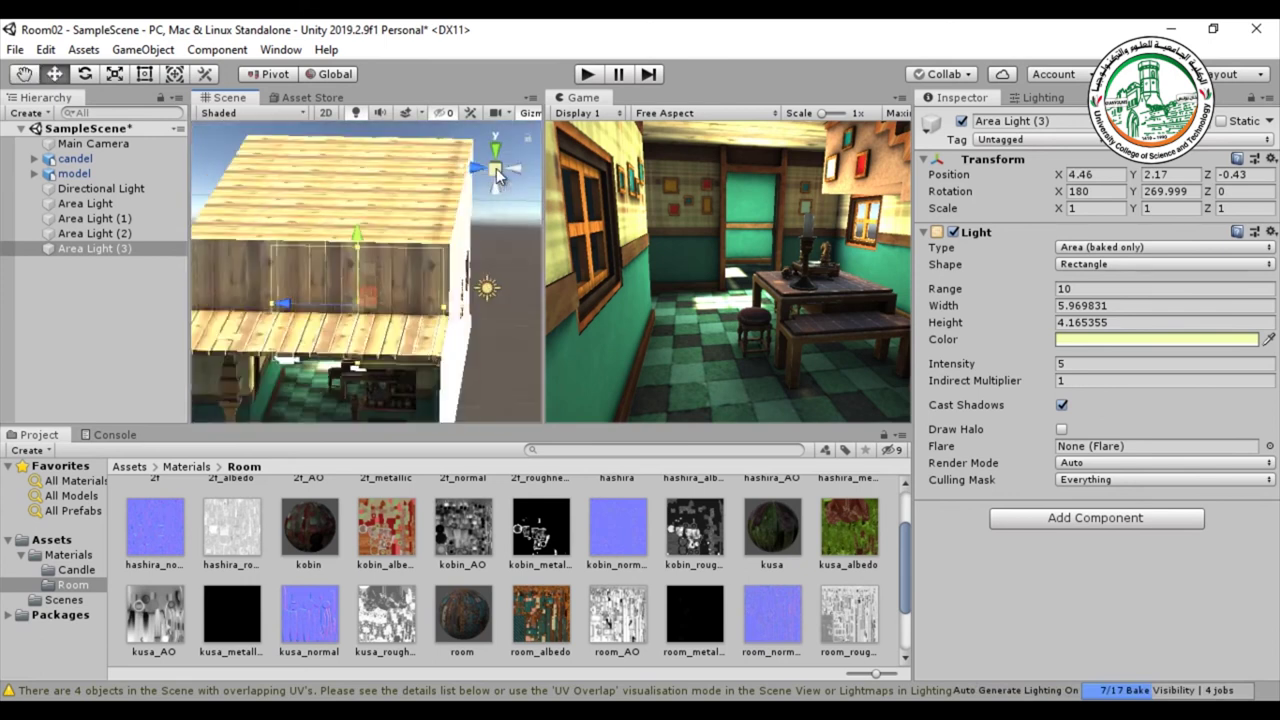
pyautogui.click(485, 220)
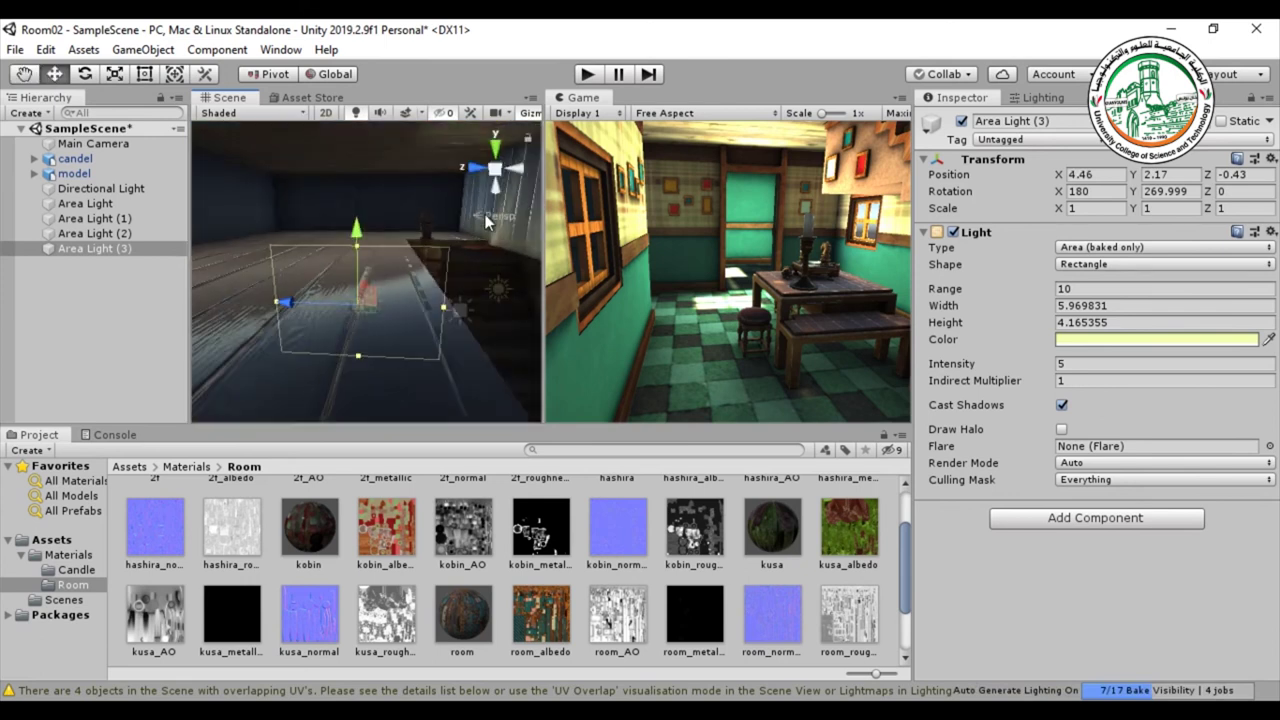
pyautogui.click(502, 222)
pyautogui.moveTo(497, 205); pyautogui.dragTo(448, 281, button='right')
pyautogui.scroll(5, 448, 281)
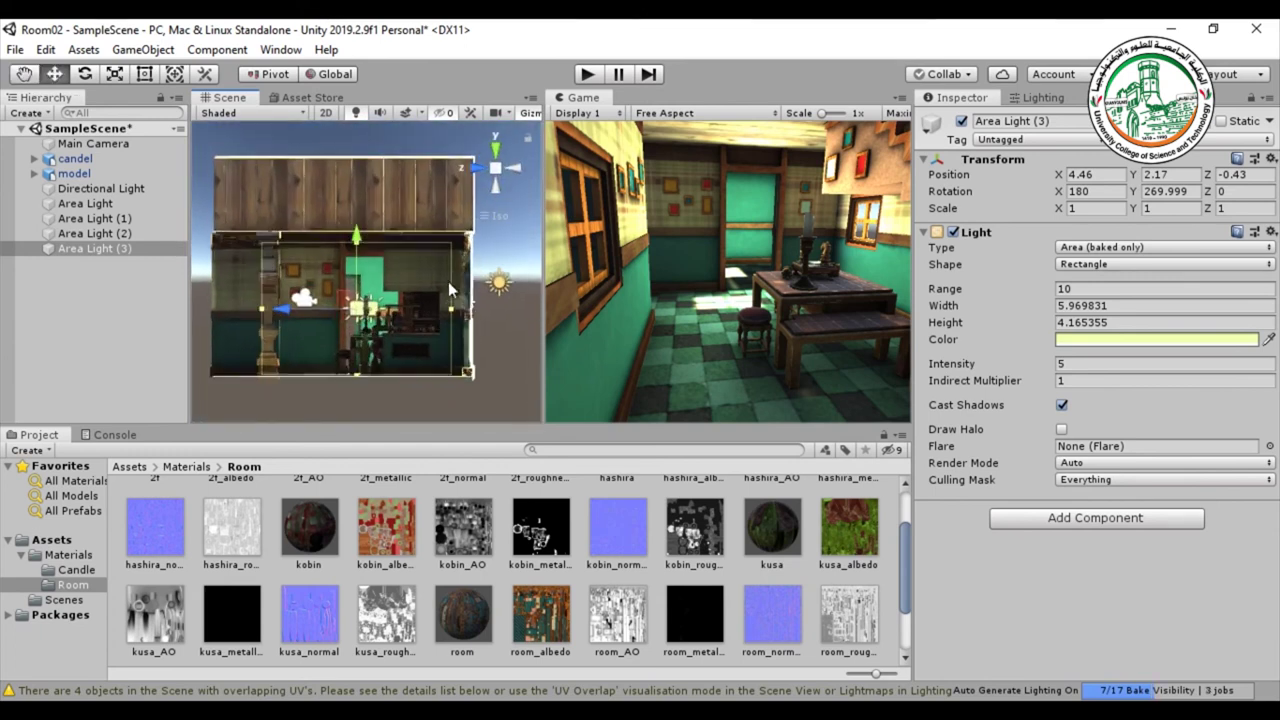
pyautogui.moveTo(368, 220); pyautogui.dragTo(367, 244)
pyautogui.moveTo(367, 414); pyautogui.dragTo(366, 266)
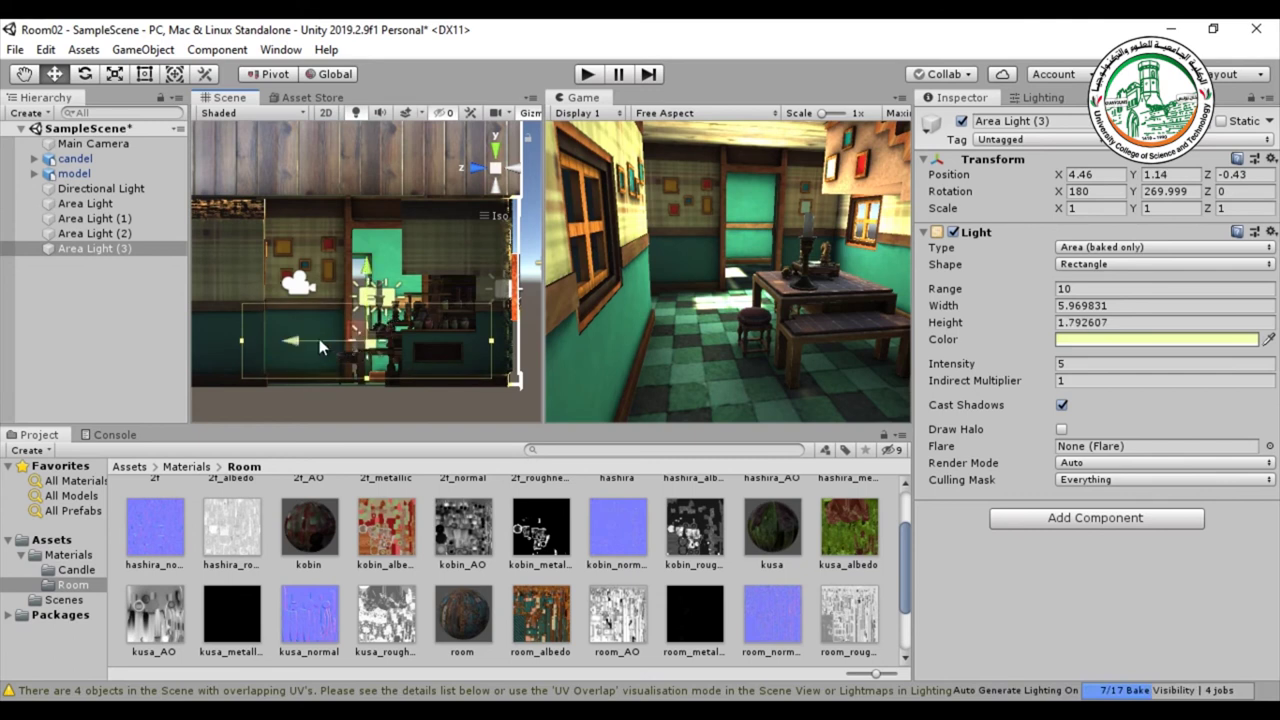
pyautogui.moveTo(308, 340); pyautogui.dragTo(326, 339)
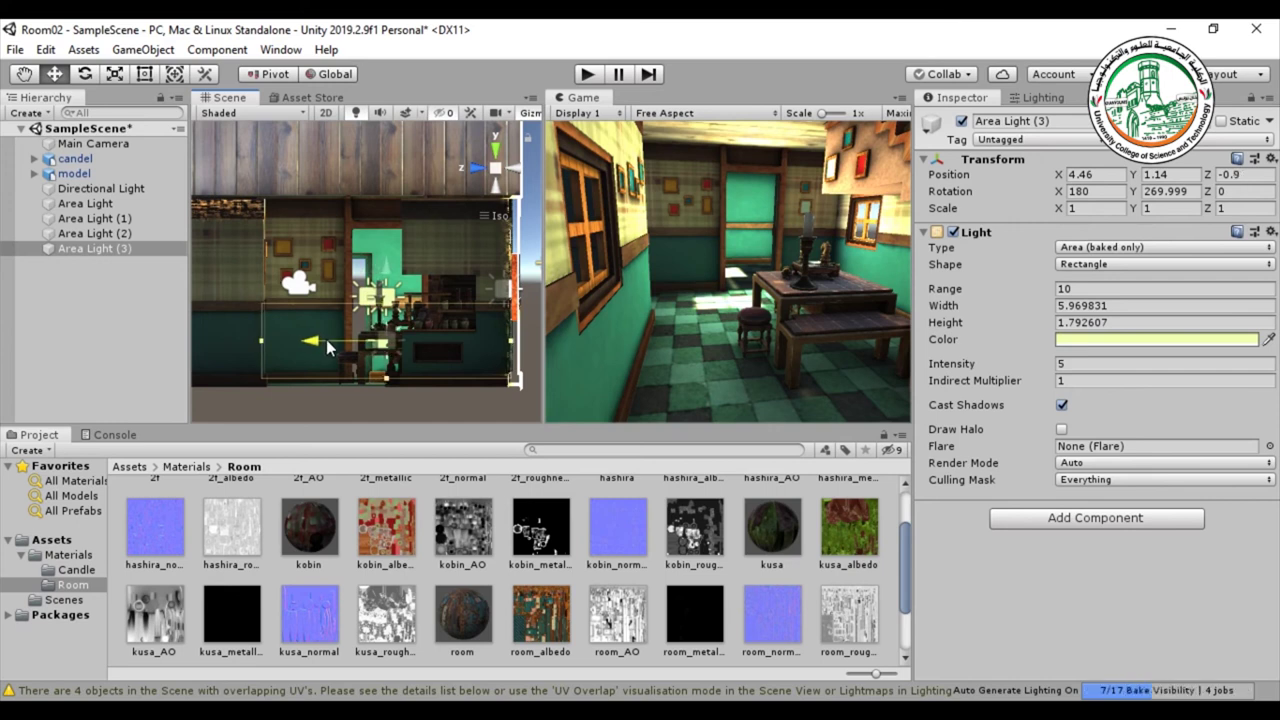
pyautogui.moveTo(372, 283); pyautogui.dragTo(371, 290)
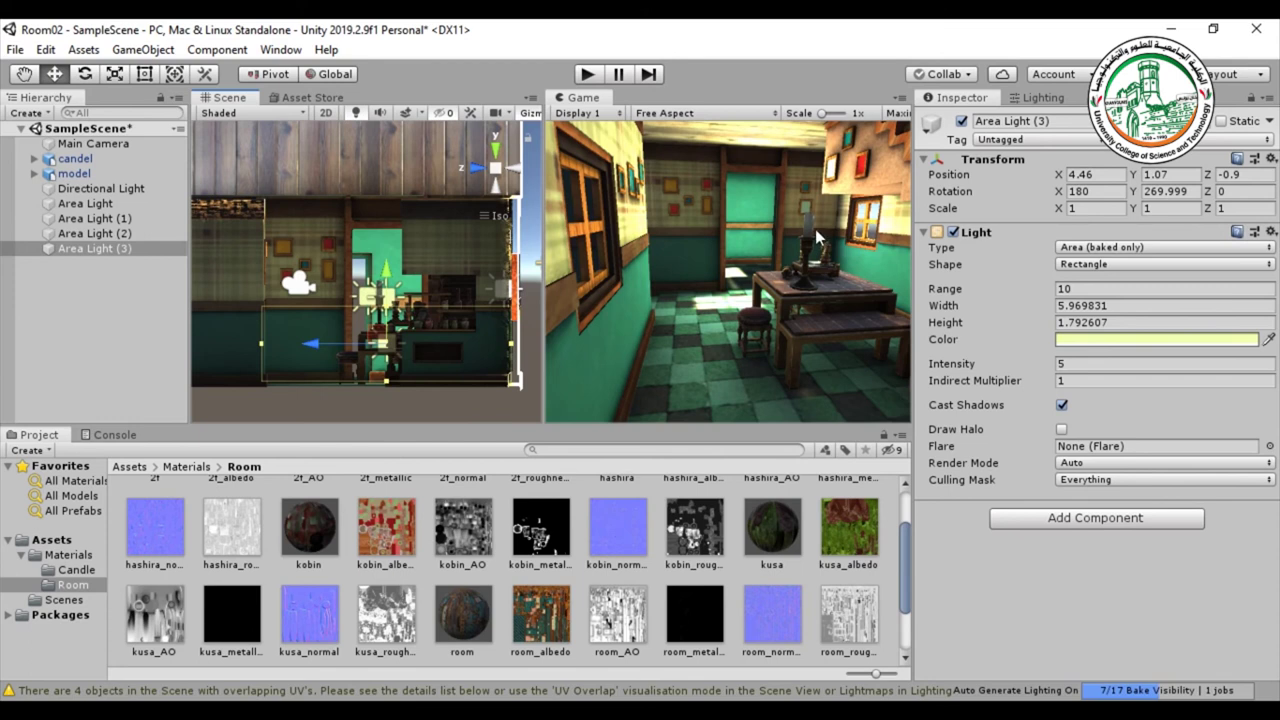
# Show the room from above in the Scene view and set its shading mode to Wireframe.
pyautogui.click(498, 144)
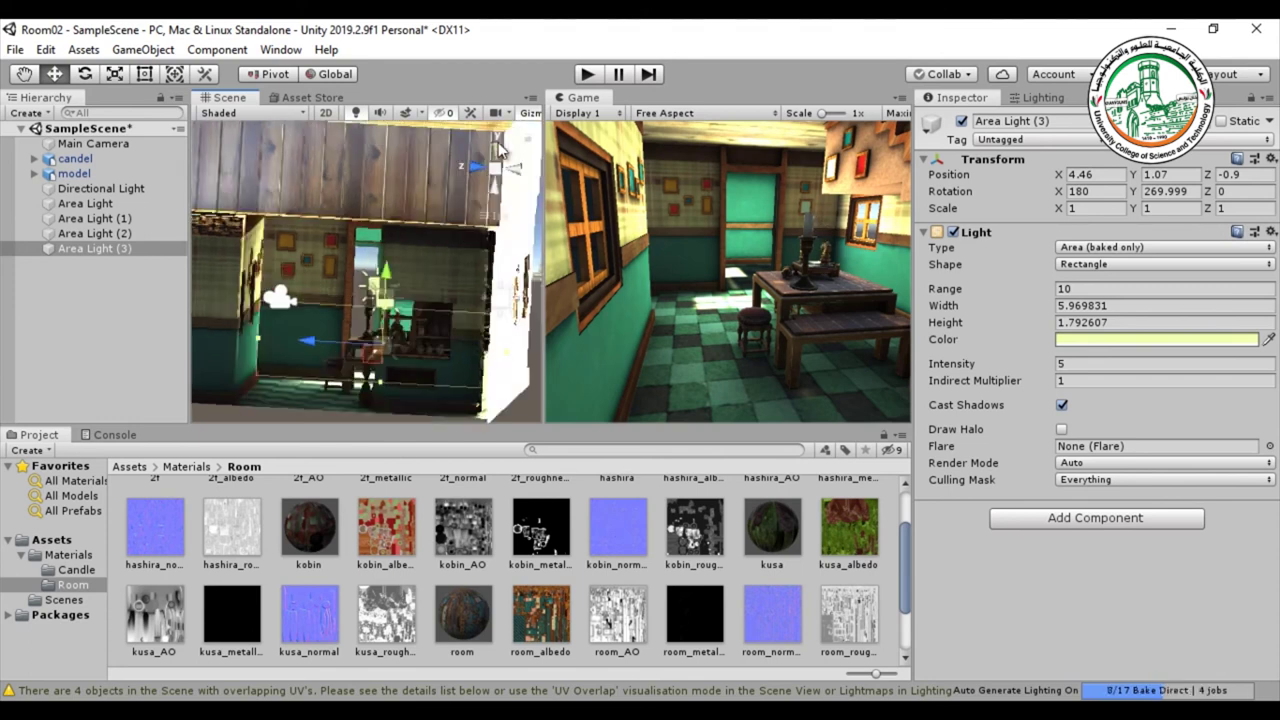
pyautogui.click(250, 112)
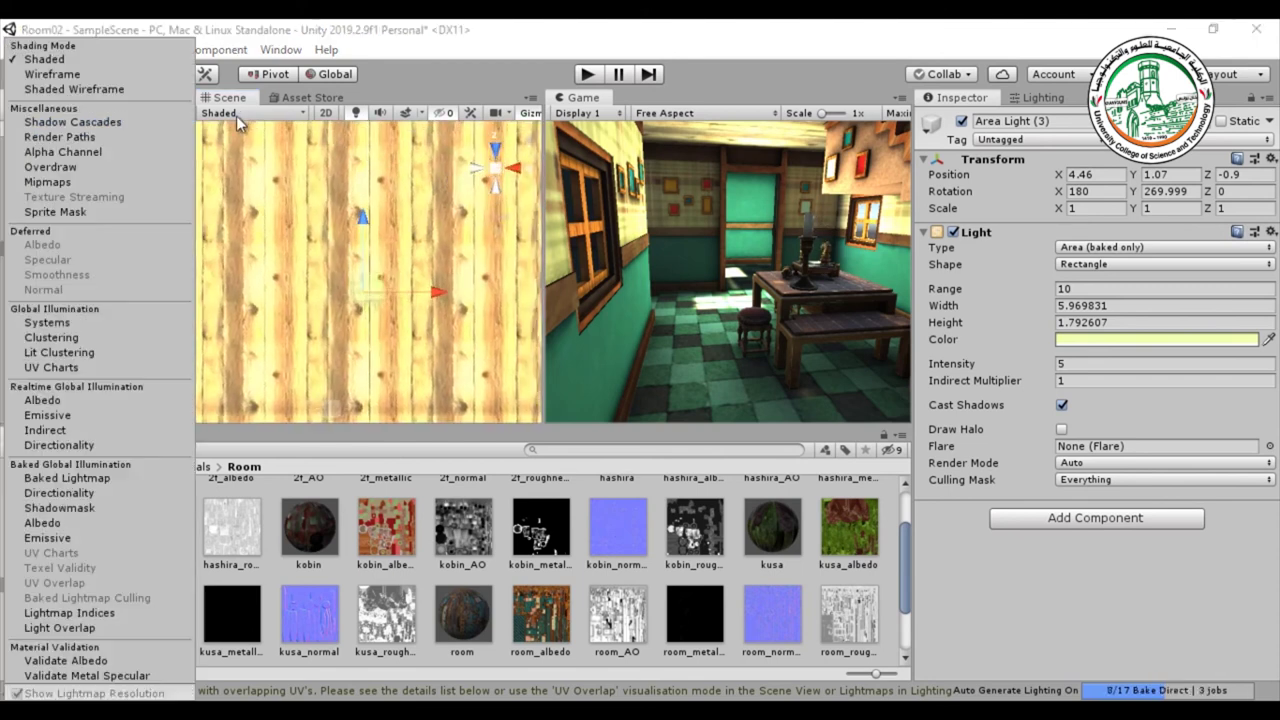
pyautogui.click(84, 80)
pyautogui.scroll(-5, 371, 290)
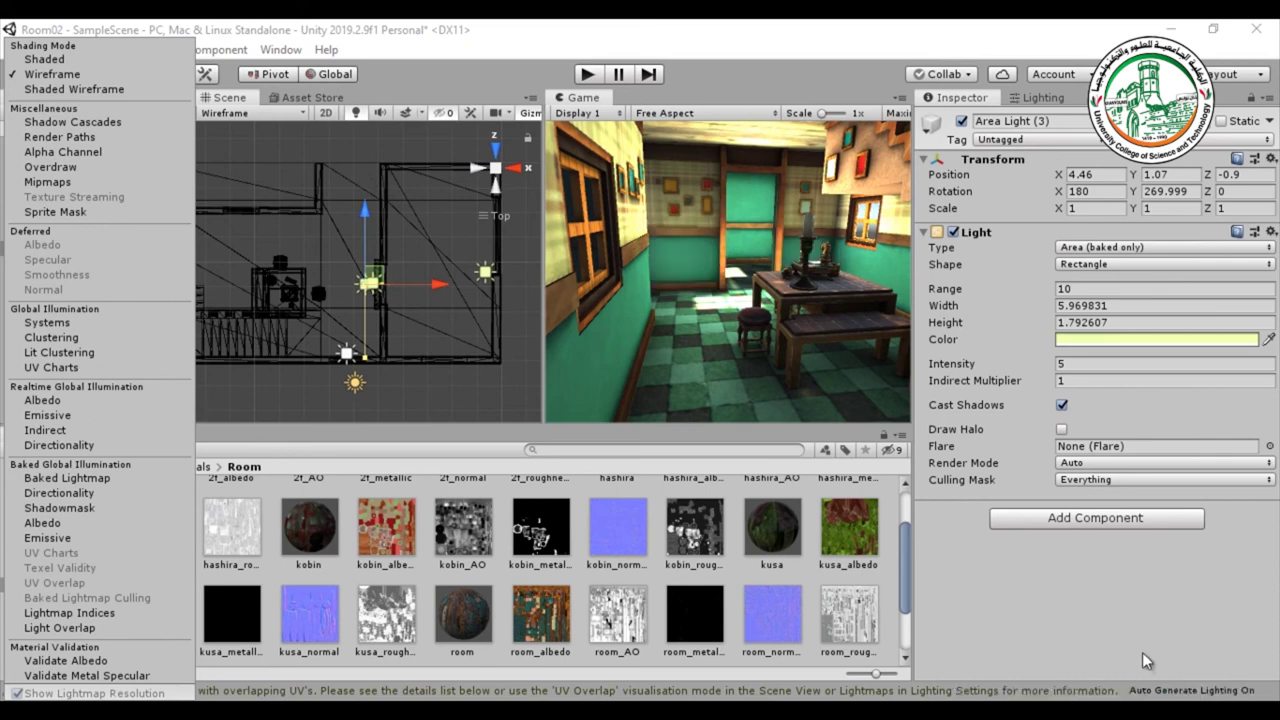
# Move Area Light (3) along X to about 4.65, close to the wall between the two rooms.
pyautogui.click(432, 281)
pyautogui.moveTo(432, 281); pyautogui.dragTo(446, 282)
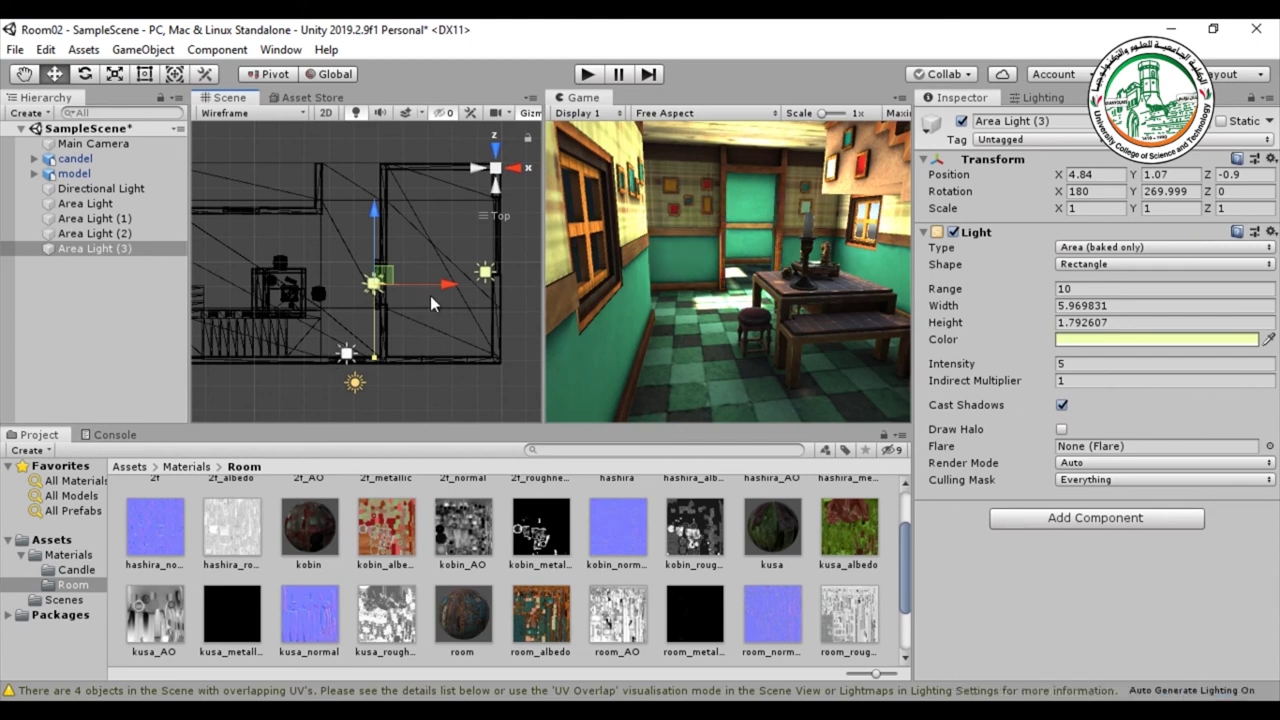
pyautogui.moveTo(445, 281); pyautogui.dragTo(441, 282)
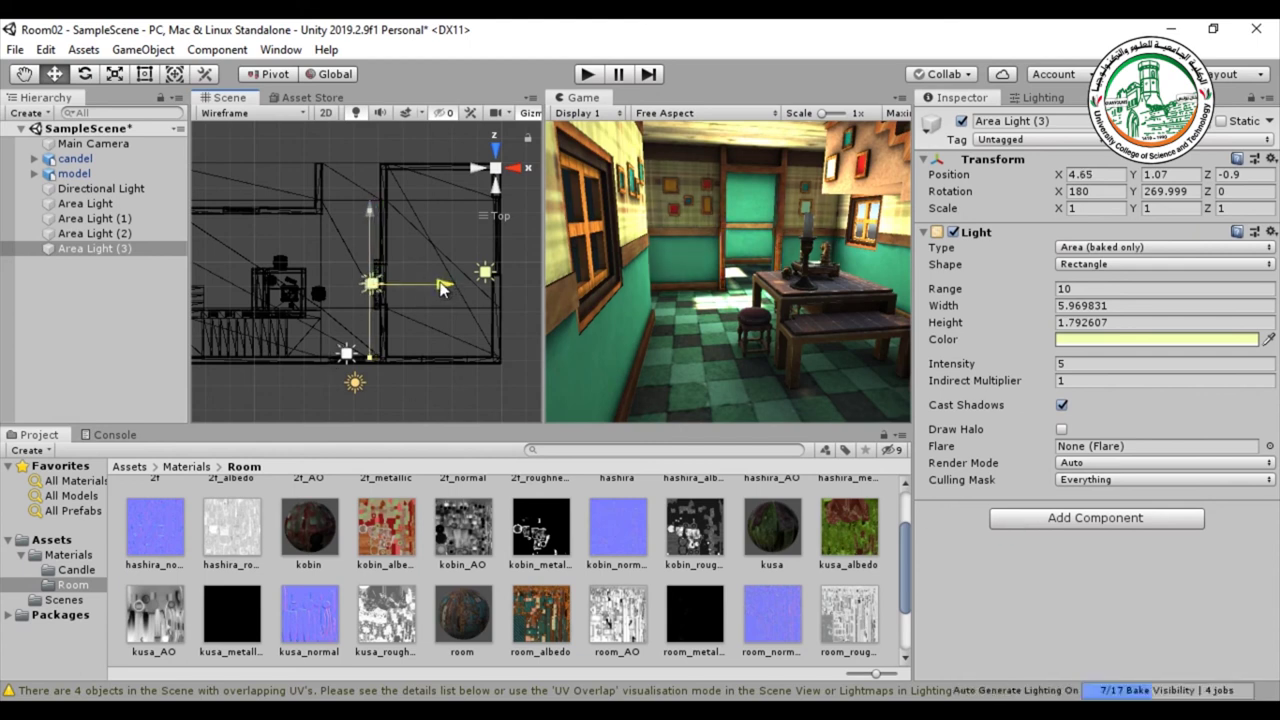
pyautogui.click(972, 365)
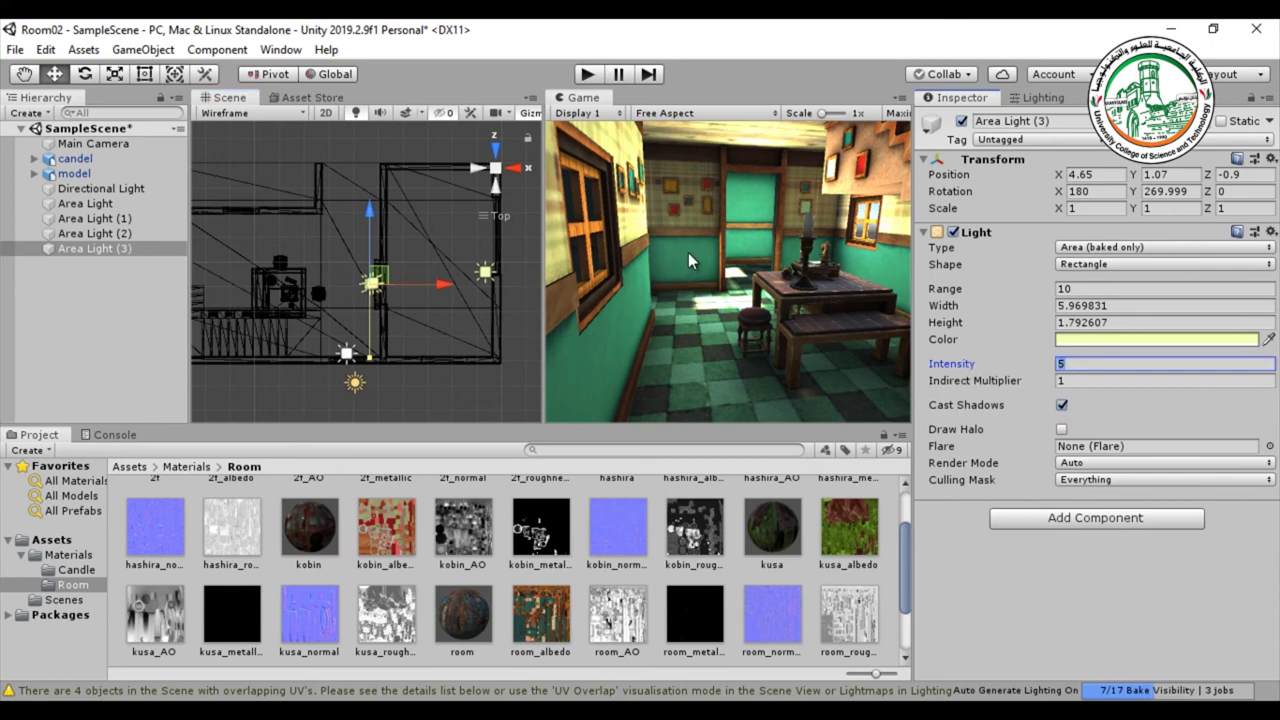
# Duplicate Area Light (3) and move the copy along X to about 3.44.
pyautogui.keyDown('alt'); pyautogui.moveTo(500, 270); pyautogui.dragTo(388, 367); pyautogui.keyUp('alt')
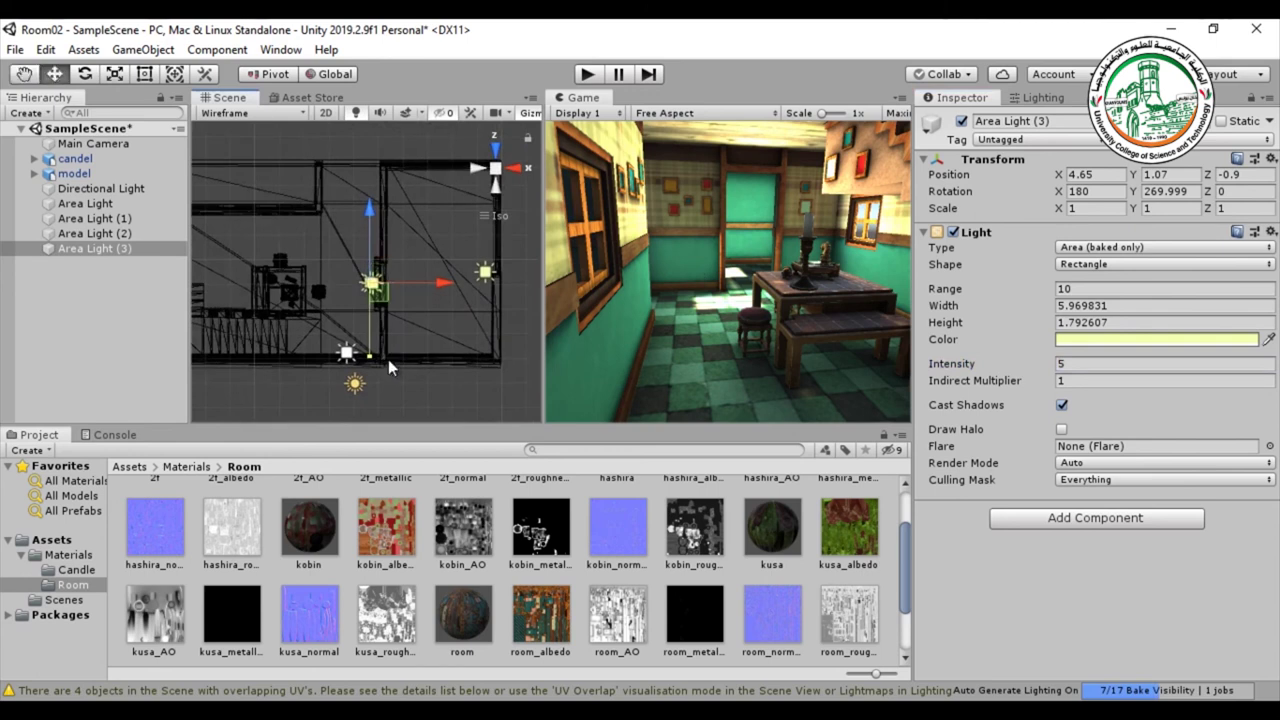
pyautogui.hotkey('ctrl', 'd')
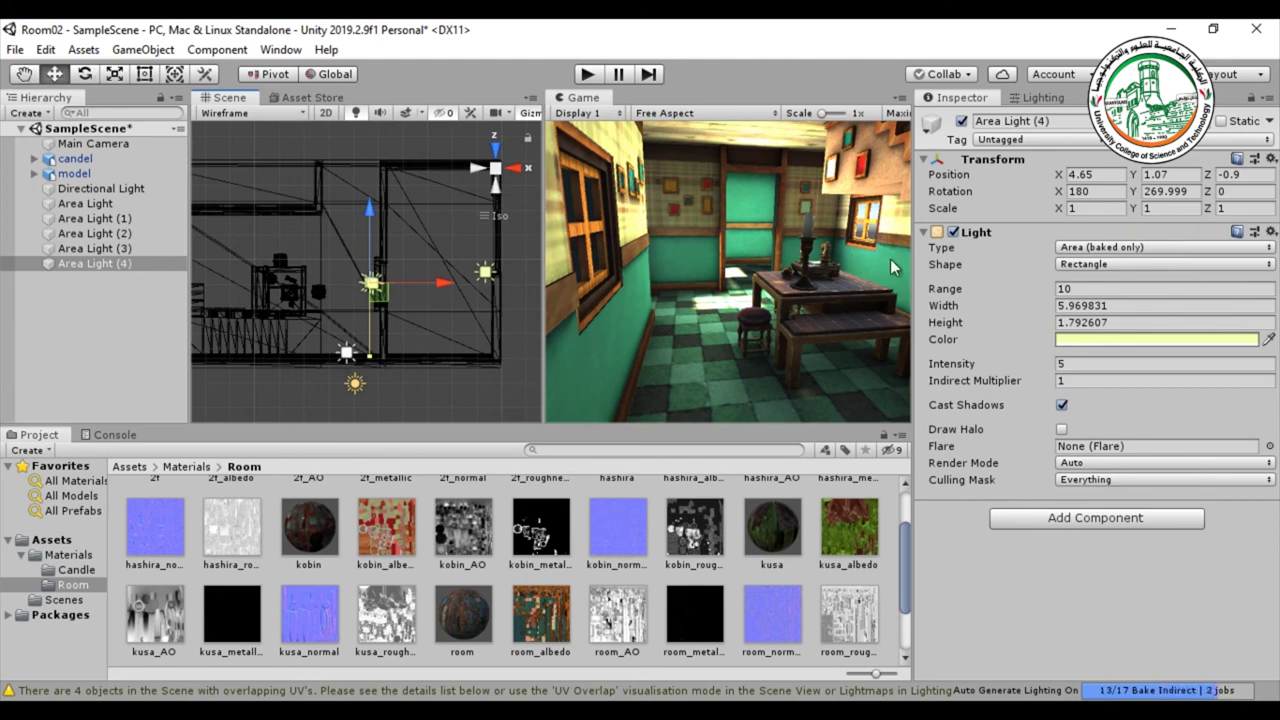
pyautogui.moveTo(440, 289); pyautogui.dragTo(408, 286)
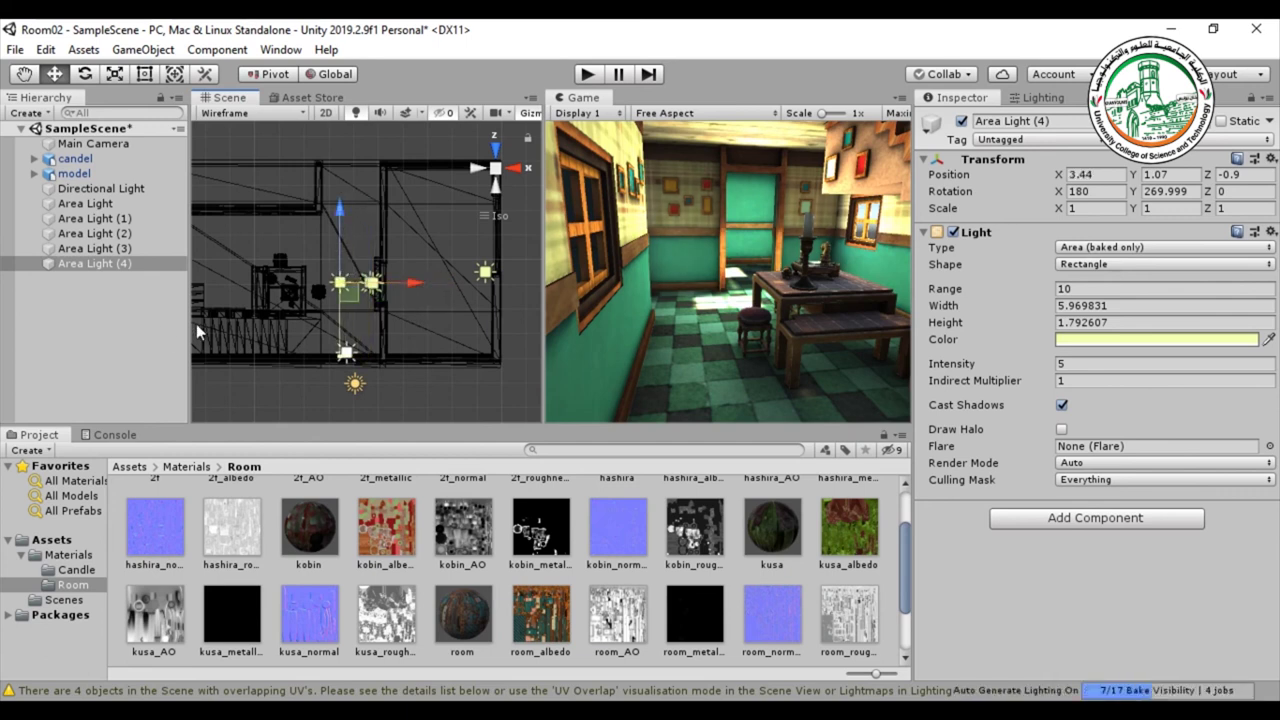
# Rotate Area Light (4) about Y to 359.999 and position it along the long wall at about X 1.92 and Z -3.45.
pyautogui.click(85, 76)
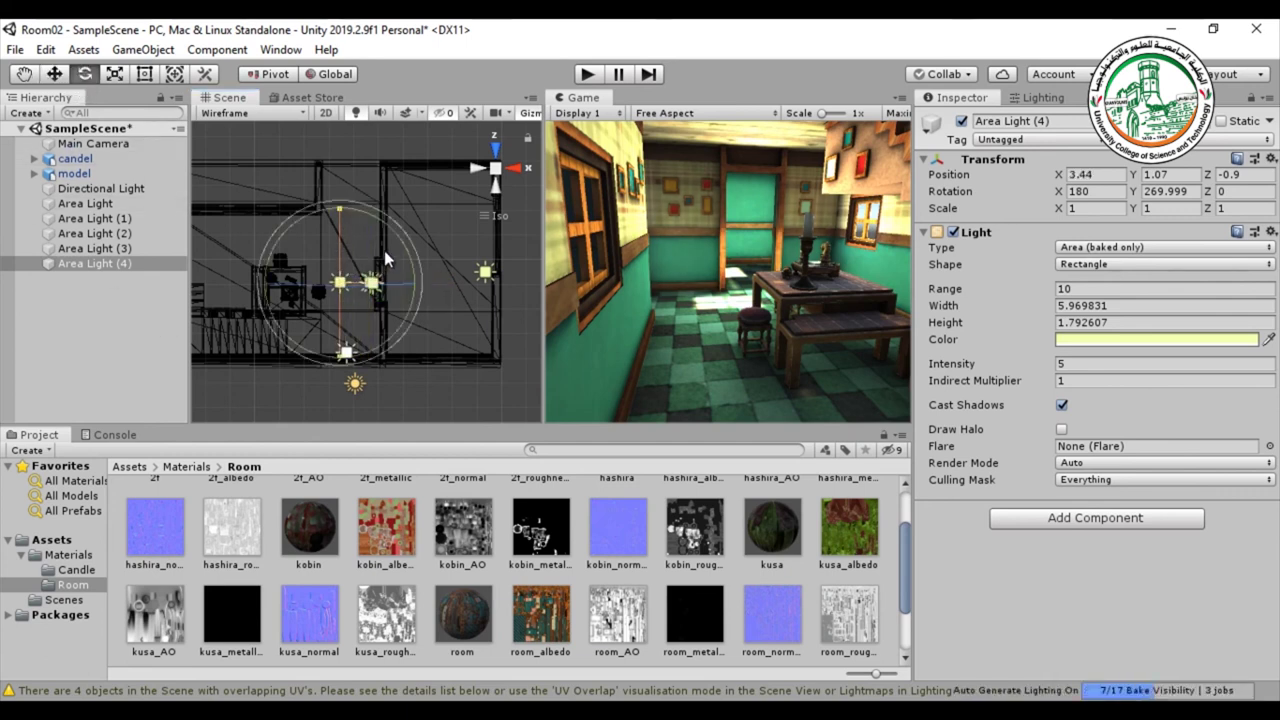
pyautogui.moveTo(395, 236); pyautogui.dragTo(280, 662)
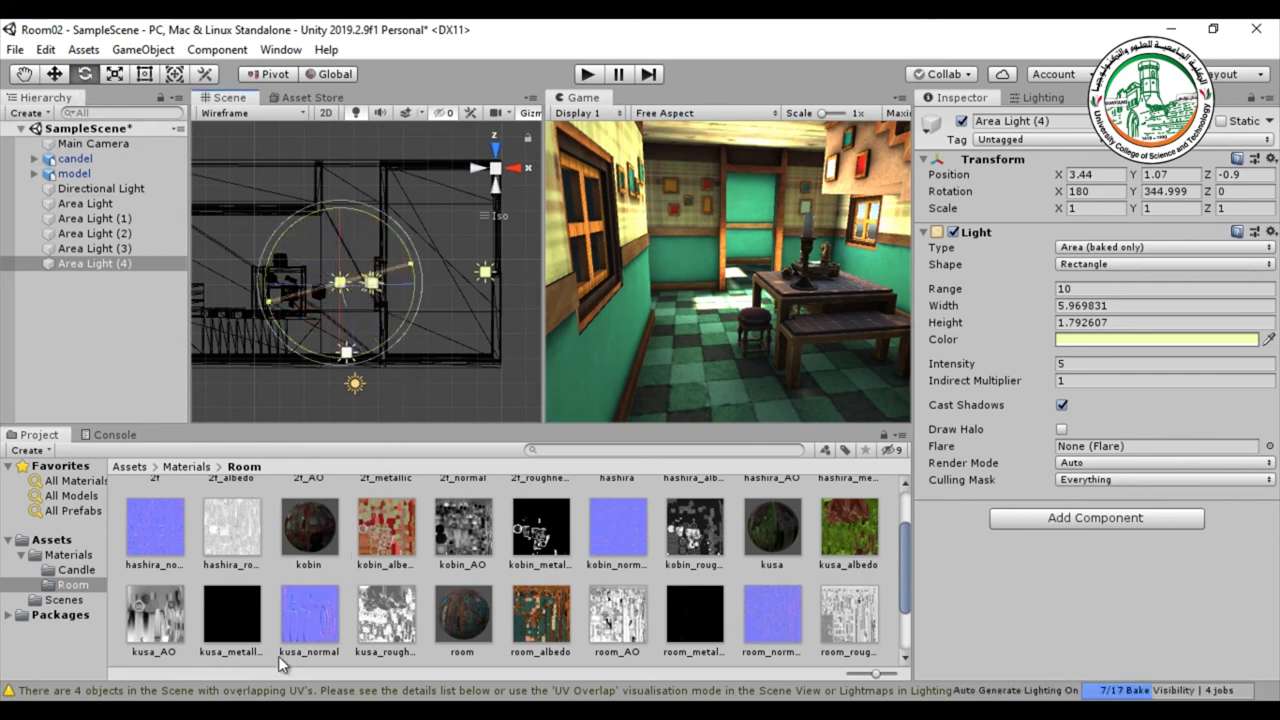
pyautogui.moveTo(402, 253); pyautogui.dragTo(317, 366)
pyautogui.hotkey('ctrl', 'z')
pyautogui.click(54, 74)
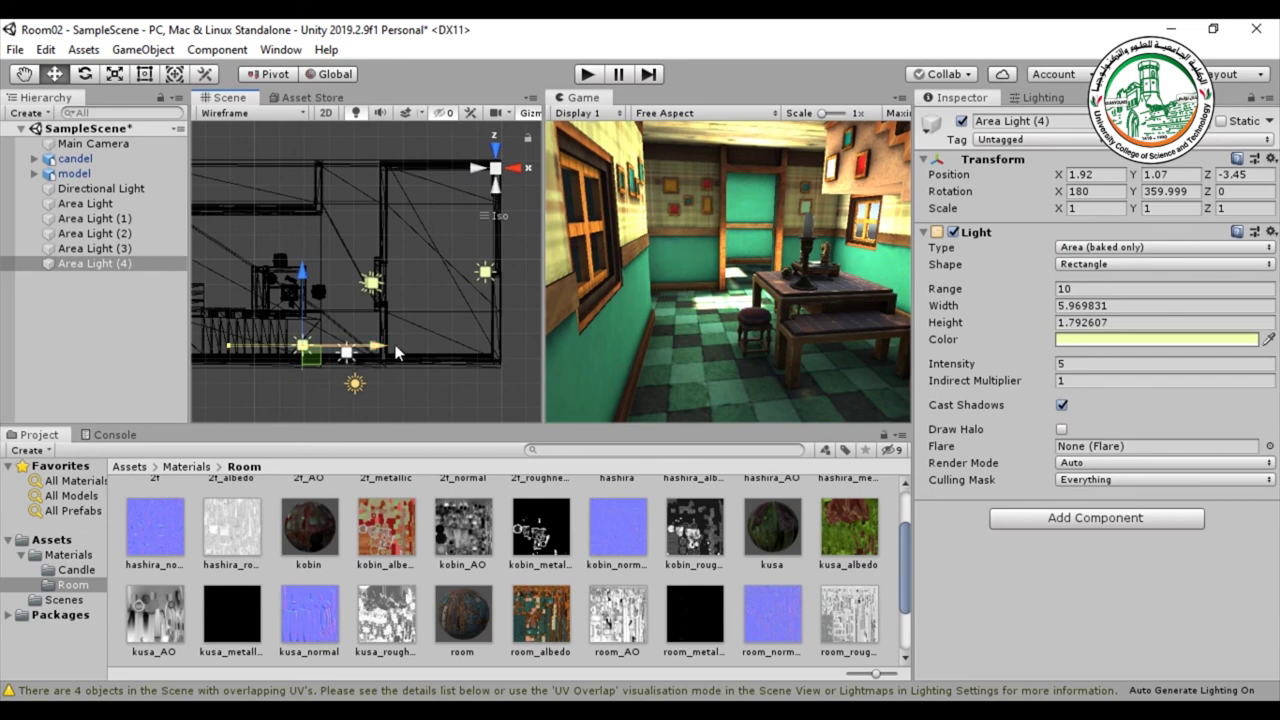
# Duplicate Area Light (2) and move the copy along X to about -4.99, at the far end of the main room.
pyautogui.click(109, 233)
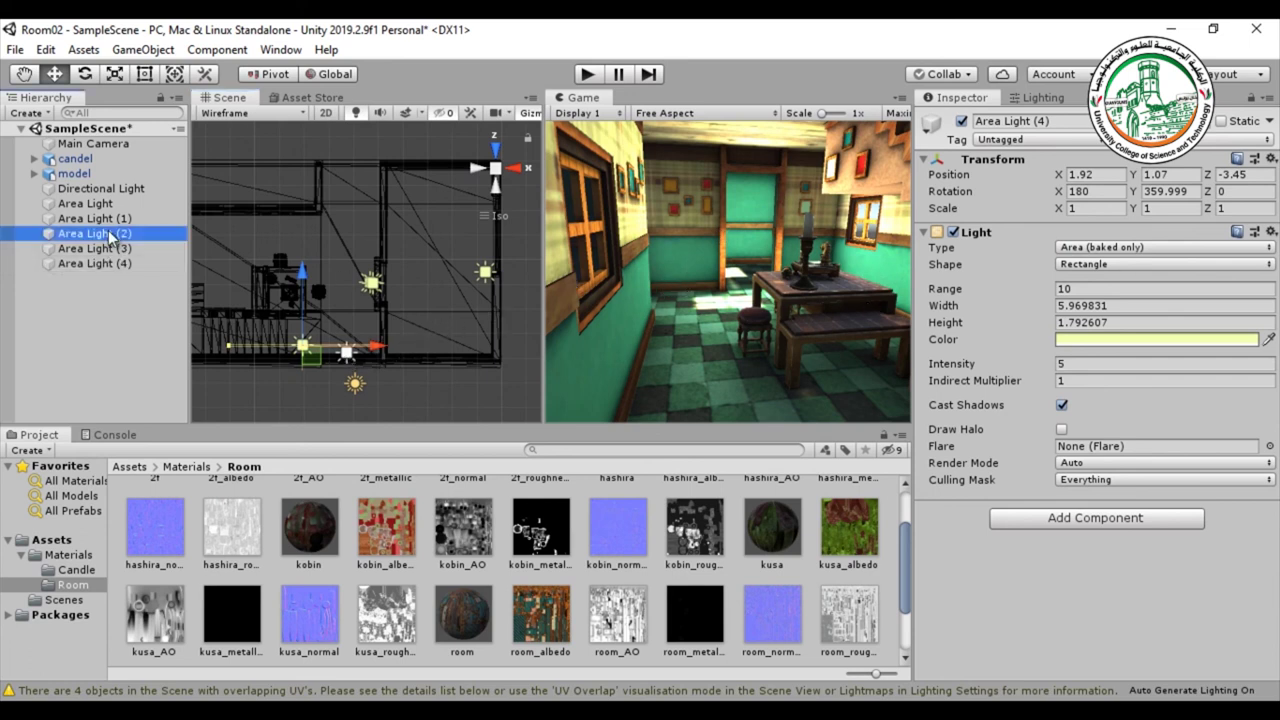
pyautogui.keyDown('alt'); pyautogui.moveTo(462, 304); pyautogui.dragTo(412, 305); pyautogui.keyUp('alt')
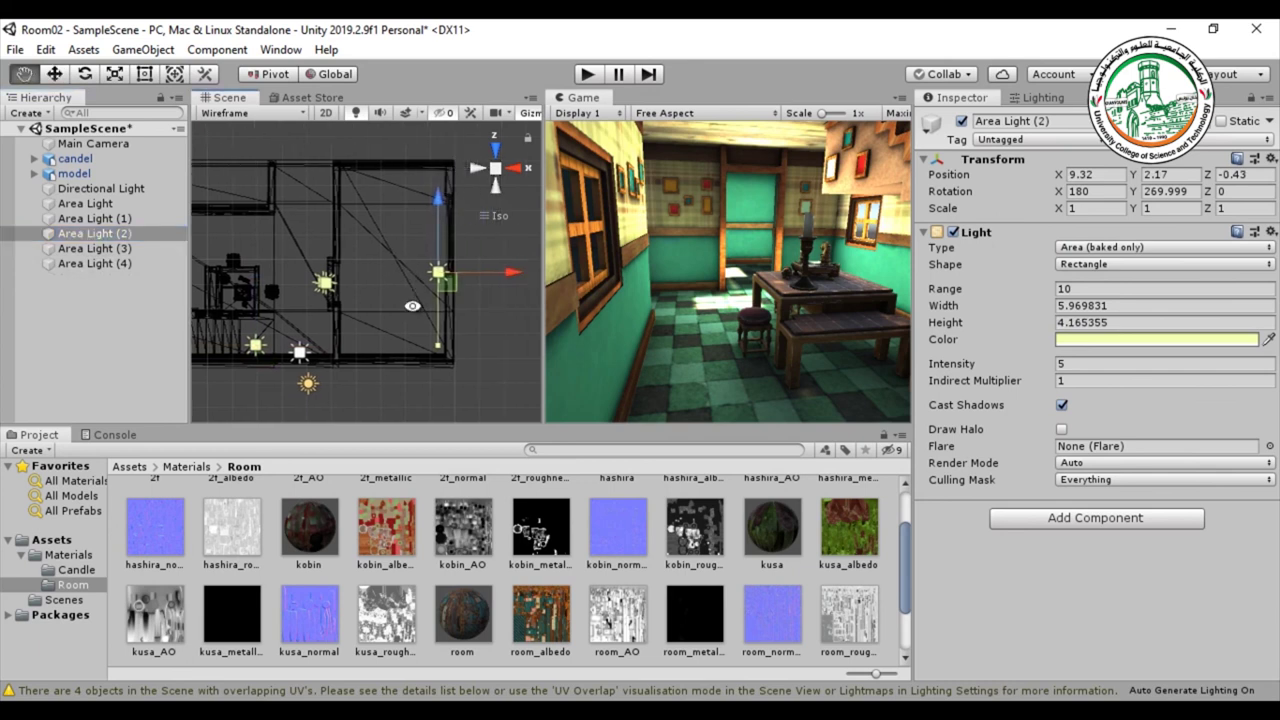
pyautogui.click(97, 220)
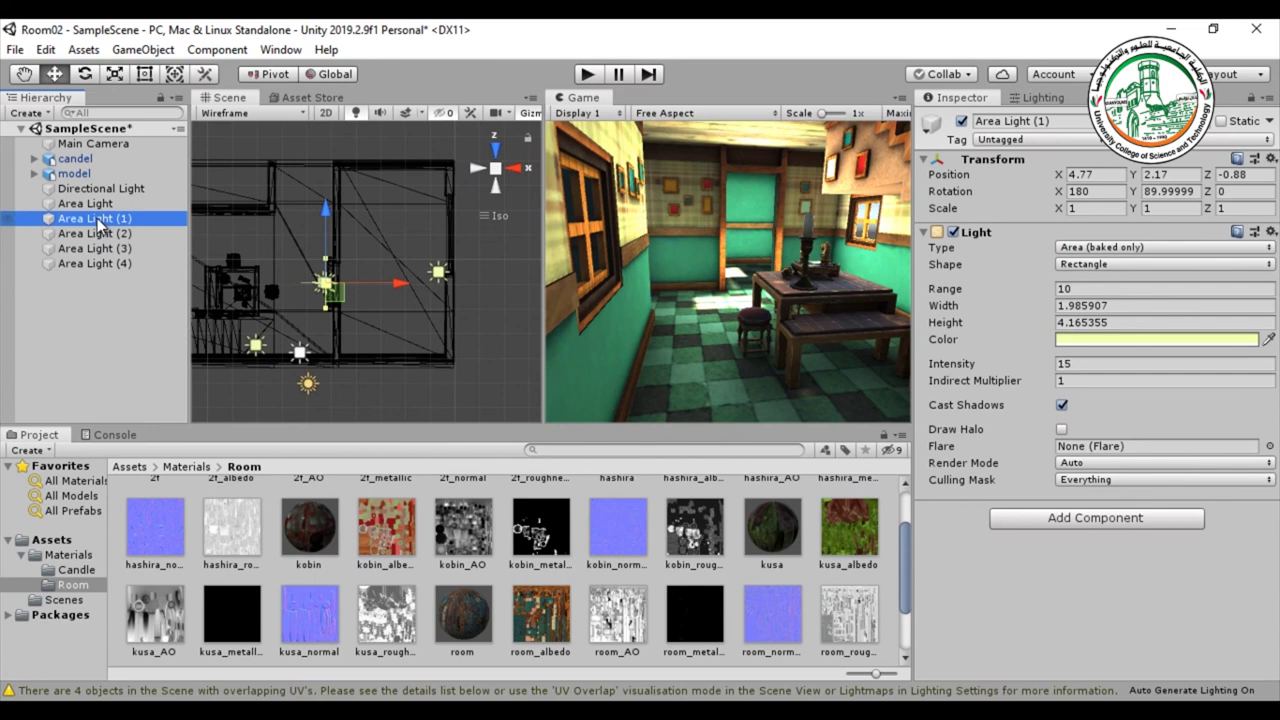
pyautogui.click(100, 236)
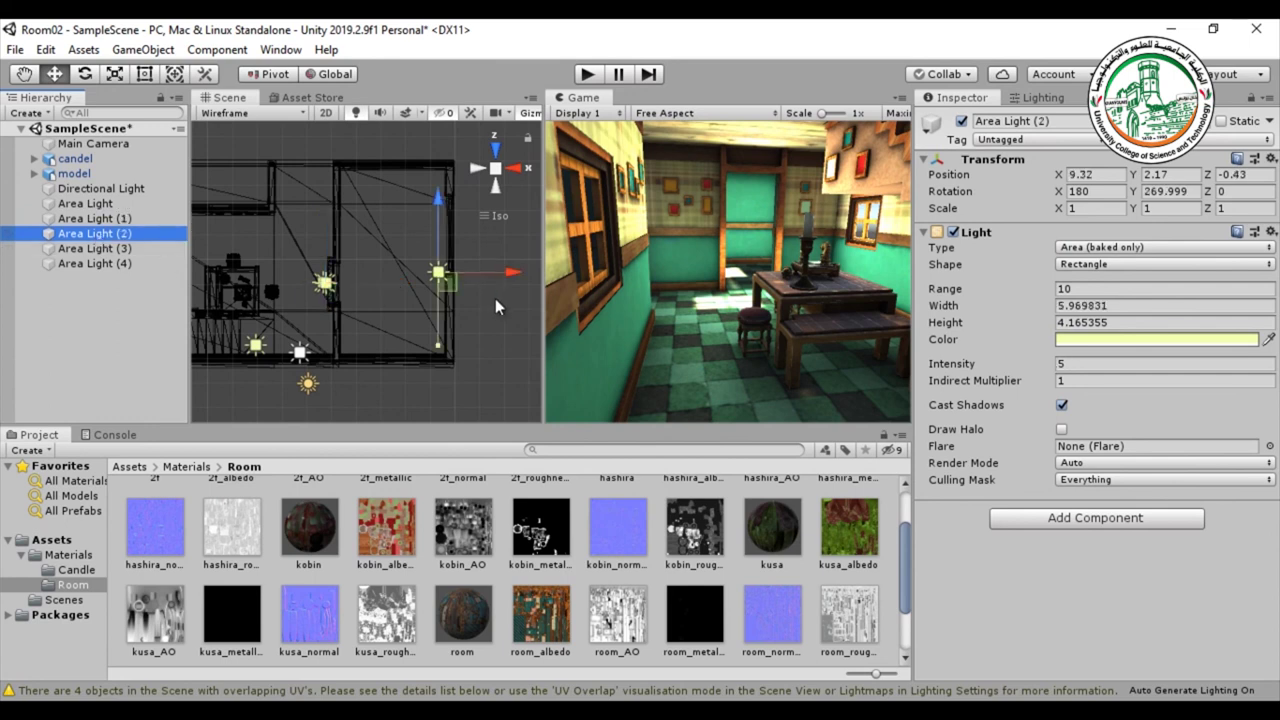
pyautogui.hotkey('ctrl', 'd')
pyautogui.moveTo(510, 273); pyautogui.dragTo(347, 275)
pyautogui.moveTo(226, 274); pyautogui.dragTo(366, 270, button='middle')
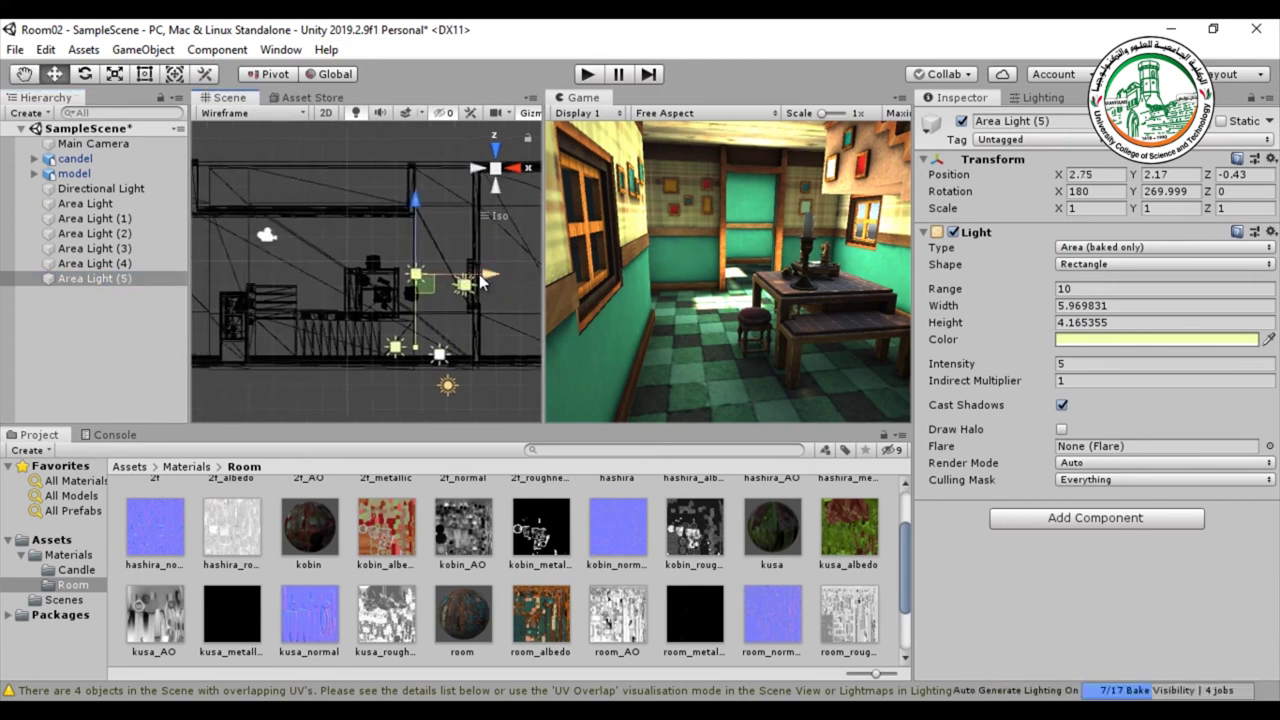
pyautogui.moveTo(478, 271); pyautogui.dragTo(285, 270)
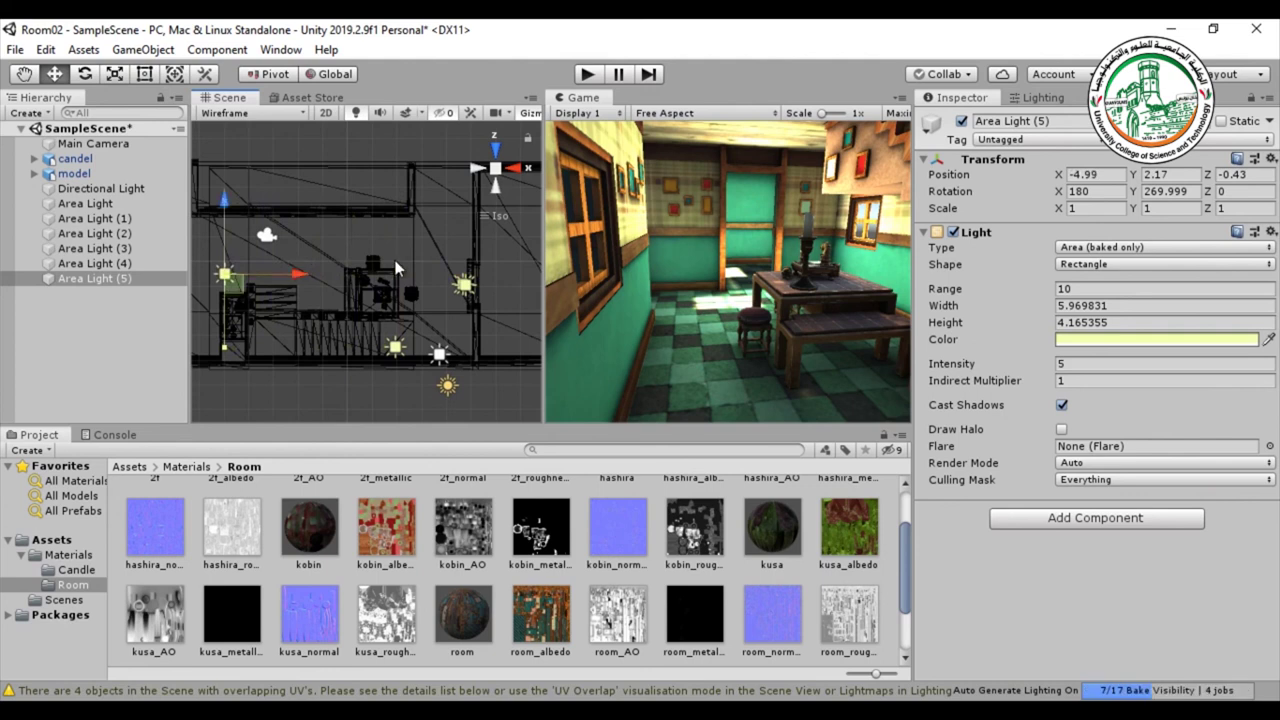
# View the room from the side and set Area Light (5)'s Intensity to 7.
pyautogui.click(497, 190)
pyautogui.keyDown('alt'); pyautogui.moveTo(330, 315); pyautogui.dragTo(810, 322); pyautogui.keyUp('alt')
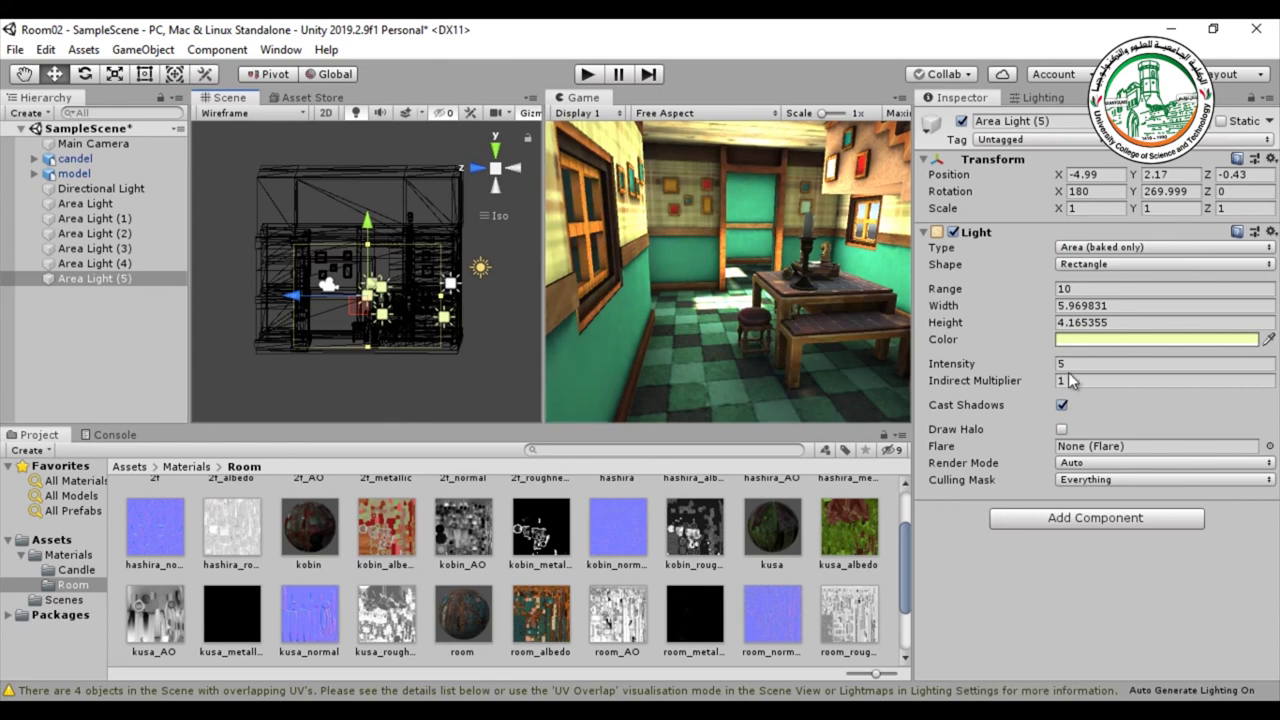
pyautogui.moveTo(1040, 366); pyautogui.dragTo(1046, 366)
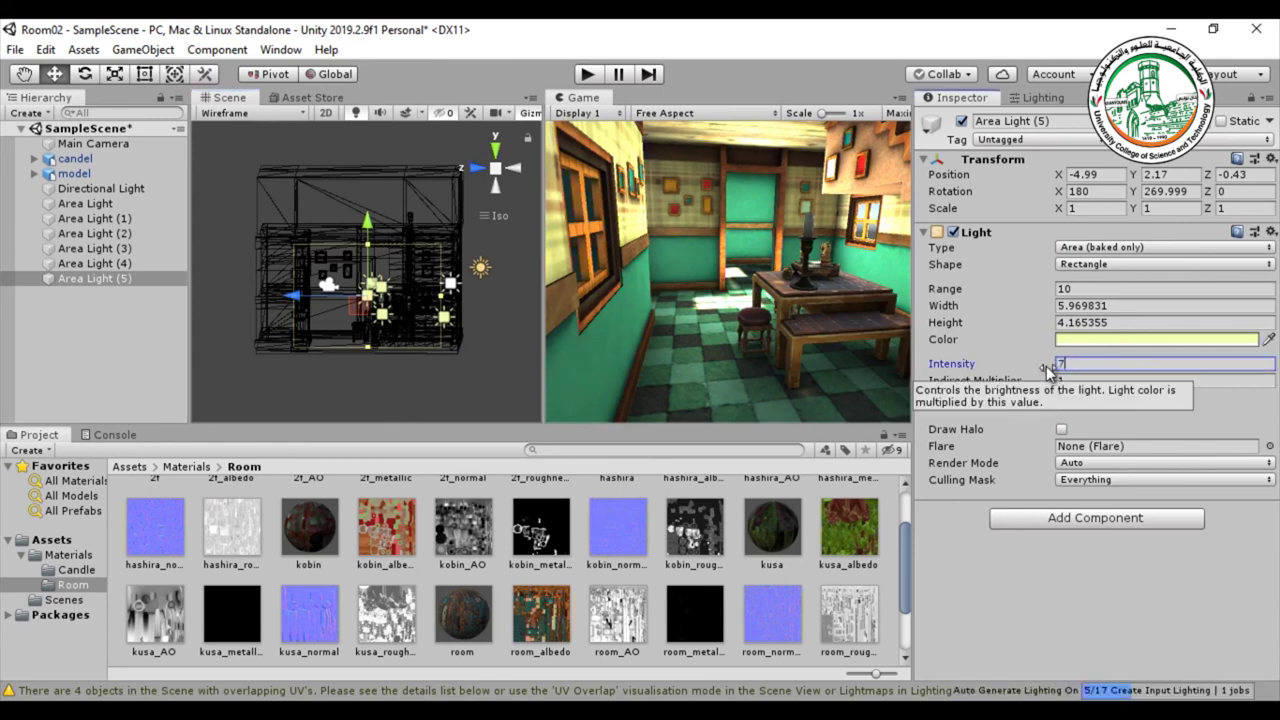